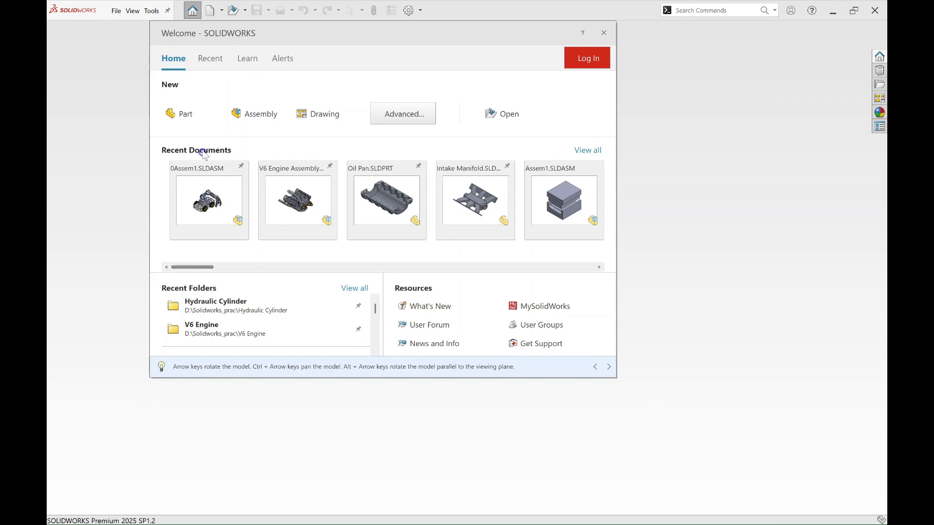
# Step: Create a new part and start a sketch on the Top Plane
pyautogui.click(201, 110)
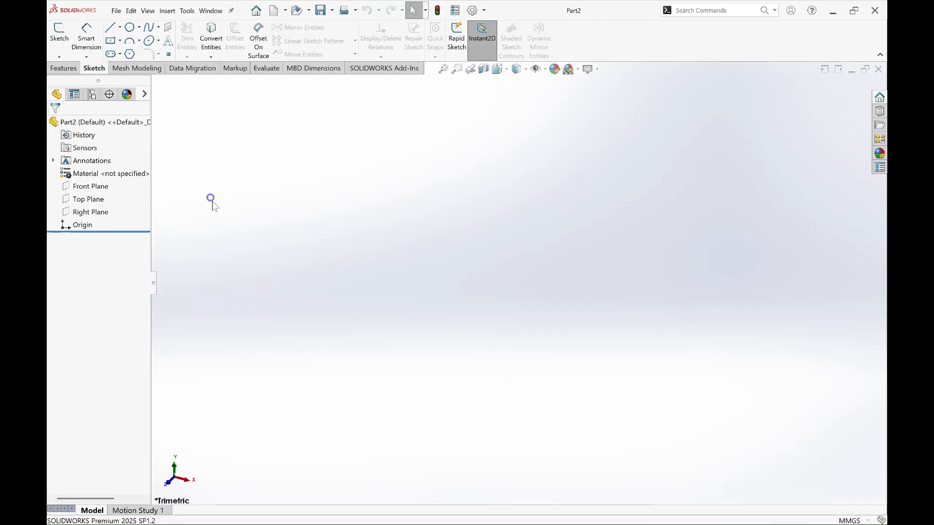
pyautogui.rightClick(94, 200)
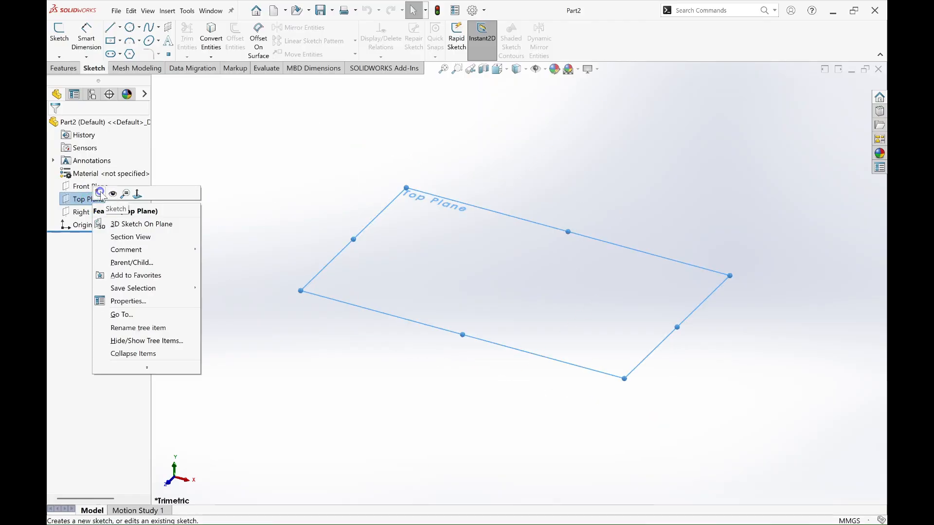
pyautogui.click(100, 193)
pyautogui.click(321, 295)
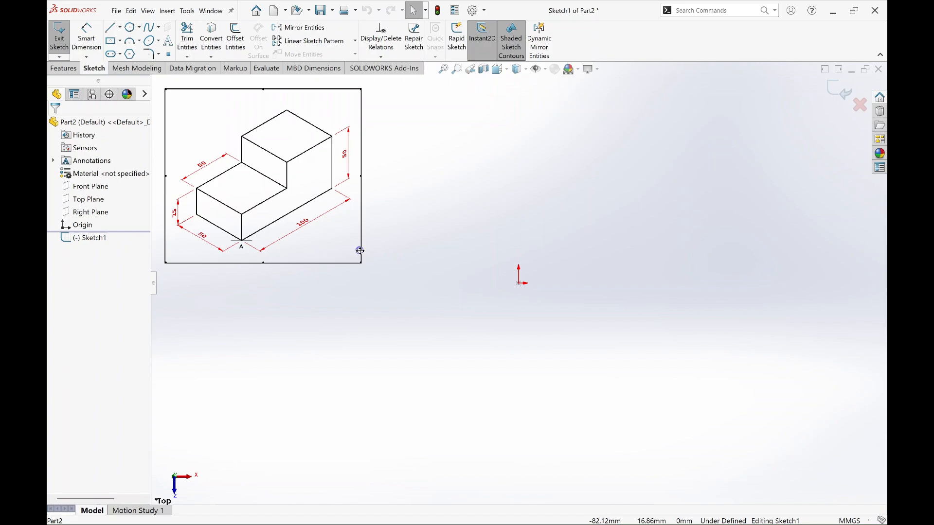
# Step: Examine the dimensions and shape of the stepped block in the isometric reference drawing
pyautogui.scroll(3, 359, 250)
pyautogui.scroll(-4, 262, 157)
pyautogui.scroll(-3, 554, 294)
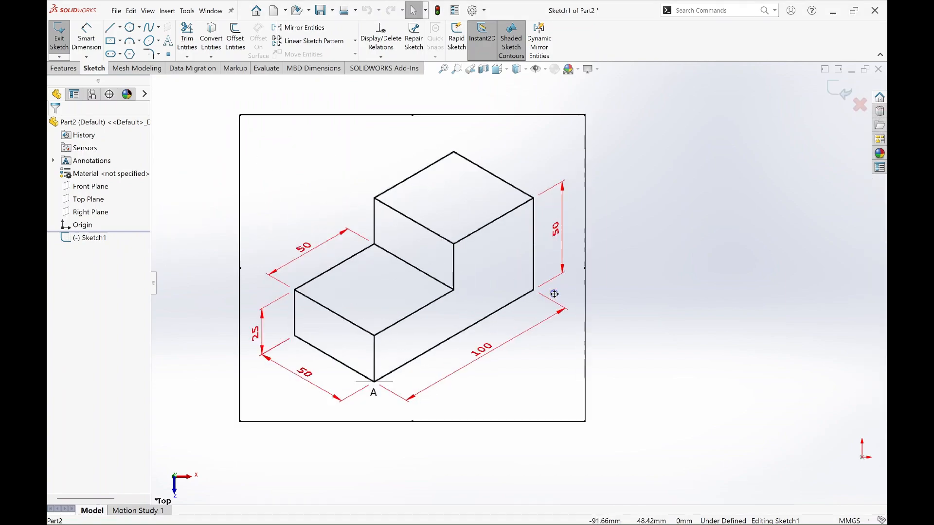
pyautogui.scroll(1, 349, 223)
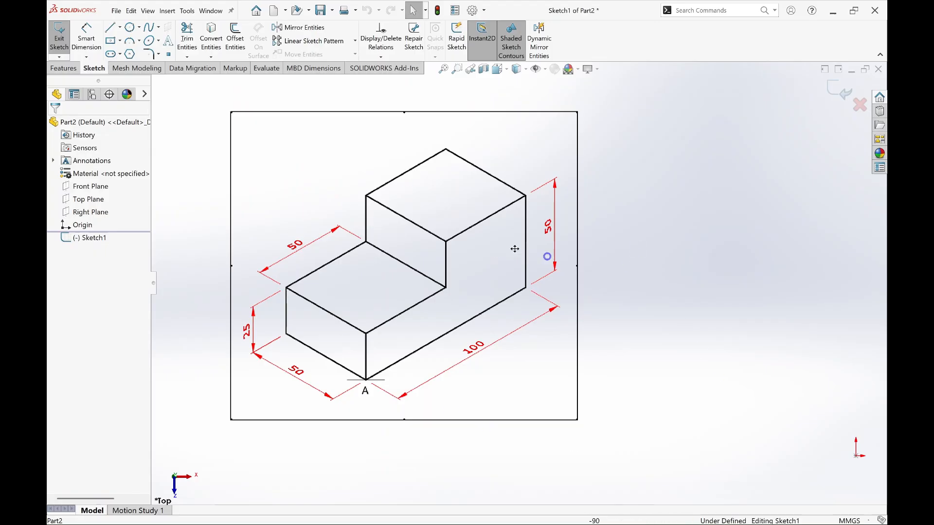
pyautogui.hotkey('ctrl', '2')
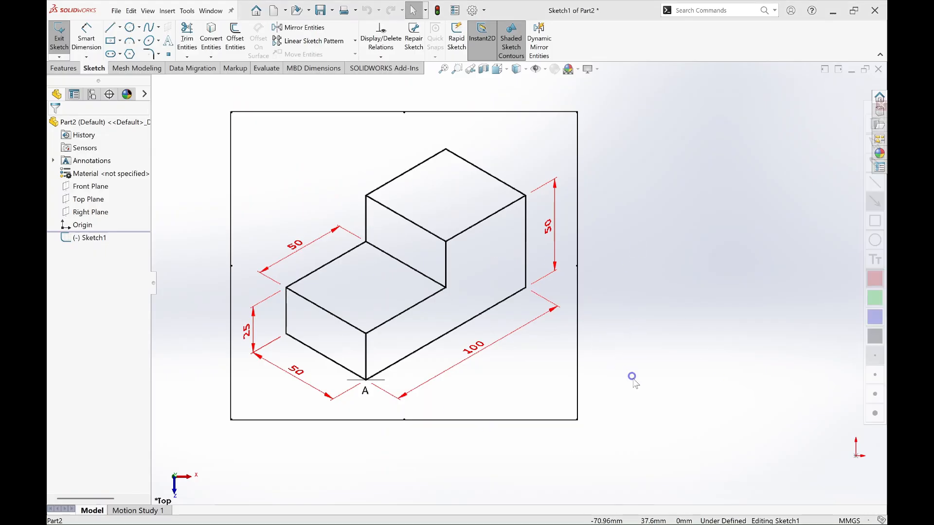
pyautogui.moveTo(601, 460); pyautogui.dragTo(496, 359)
pyautogui.moveTo(417, 78); pyautogui.dragTo(417, 143)
pyautogui.moveTo(184, 447)
pyautogui.mouseDown()
pyautogui.moveTo(258, 404)
pyautogui.moveTo(275, 380)
pyautogui.mouseUp()
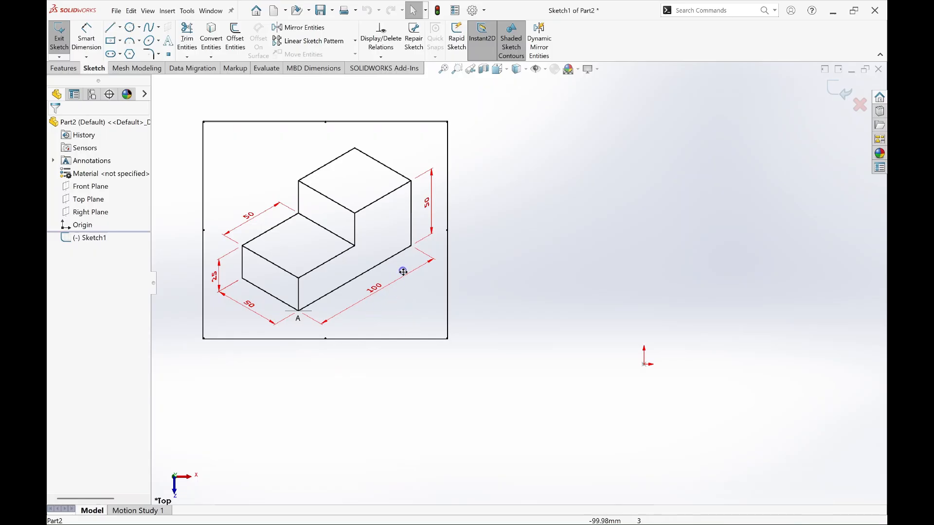
pyautogui.click(750, 518)
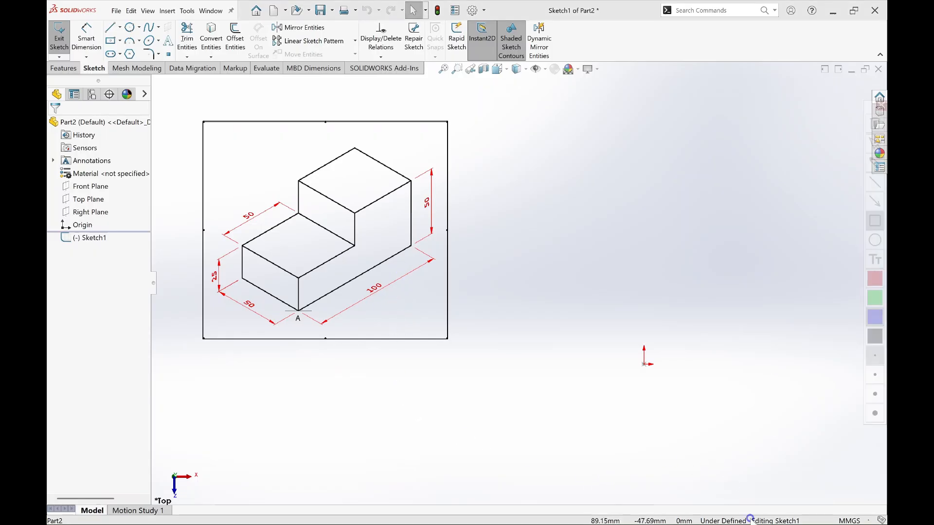
pyautogui.moveTo(810, 487); pyautogui.dragTo(886, 524)
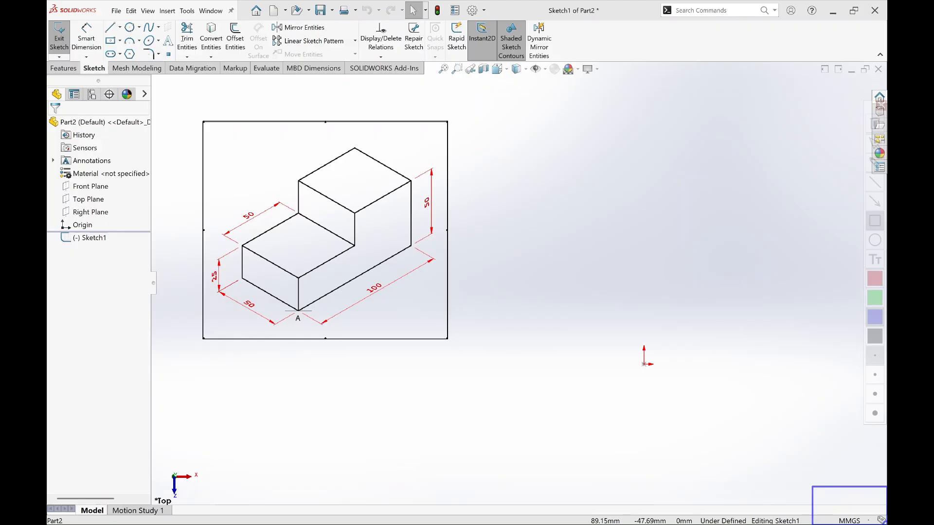
pyautogui.press('Escape')
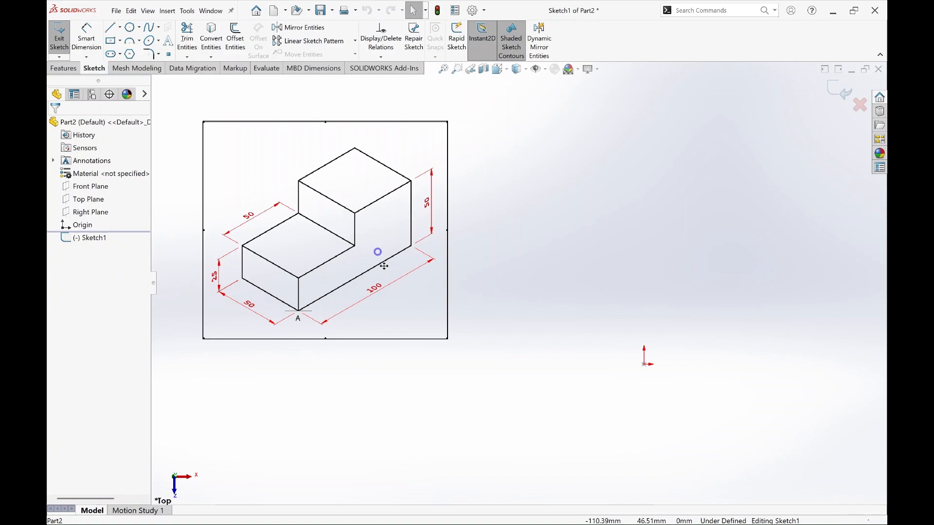
pyautogui.scroll(1, 326, 244)
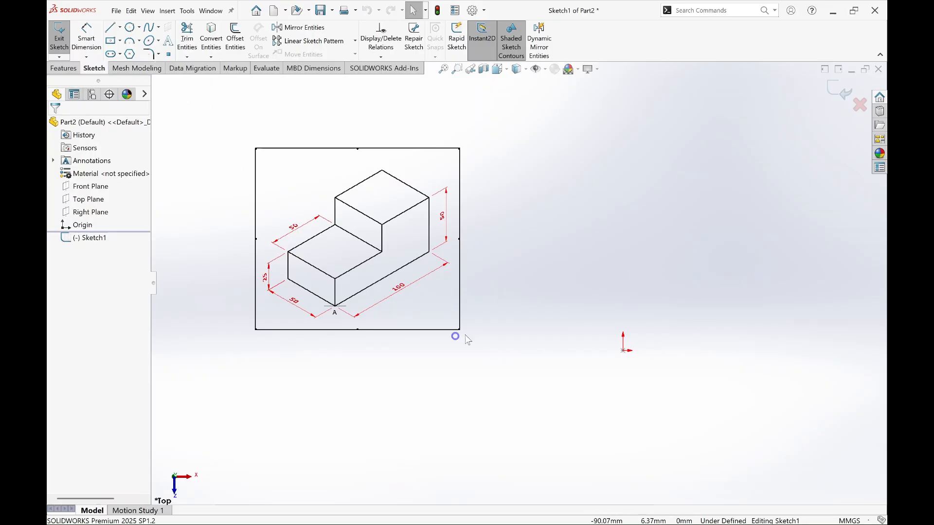
# Step: Sketch a center rectangle centred on the origin and set its horizontal side to 100 mm
pyautogui.click(113, 41)
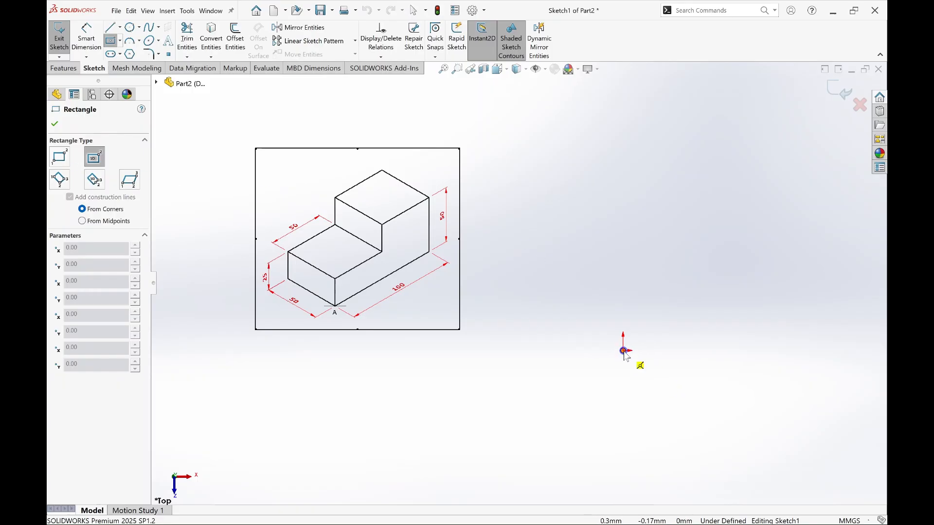
pyautogui.moveTo(624, 351)
pyautogui.mouseDown()
pyautogui.moveTo(678, 360)
pyautogui.moveTo(757, 407)
pyautogui.moveTo(767, 424)
pyautogui.mouseUp()
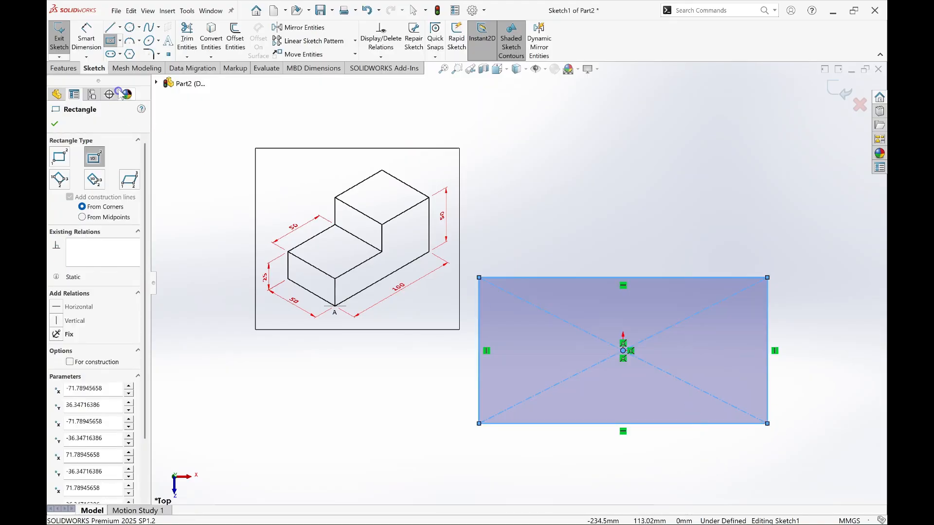
pyautogui.click(86, 37)
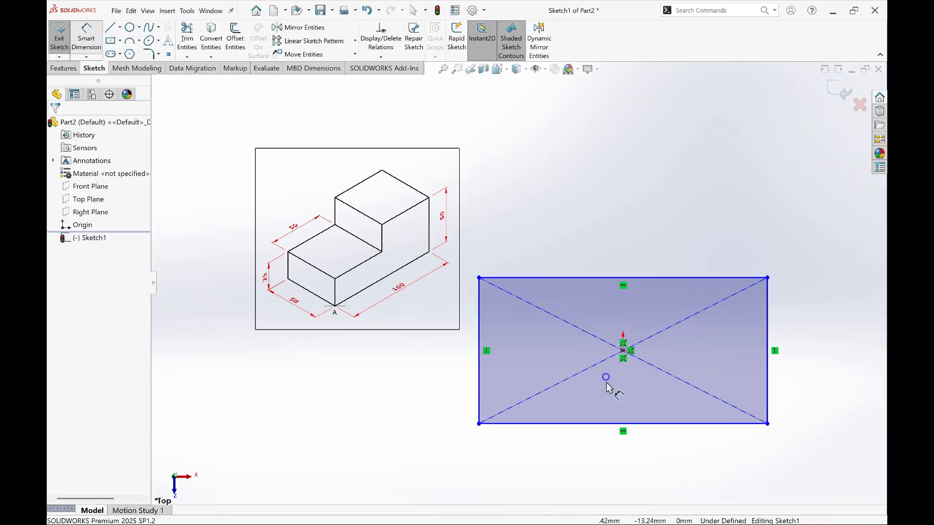
pyautogui.click(602, 424)
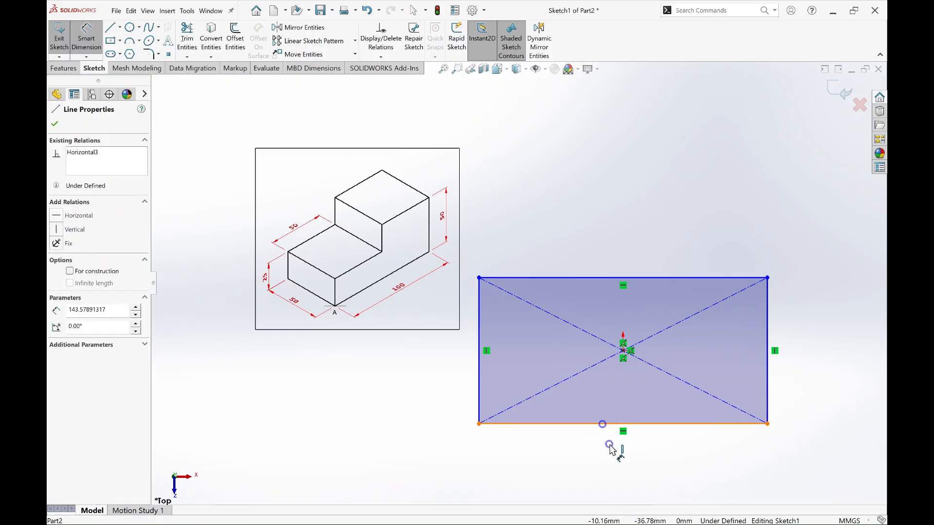
pyautogui.click(610, 449)
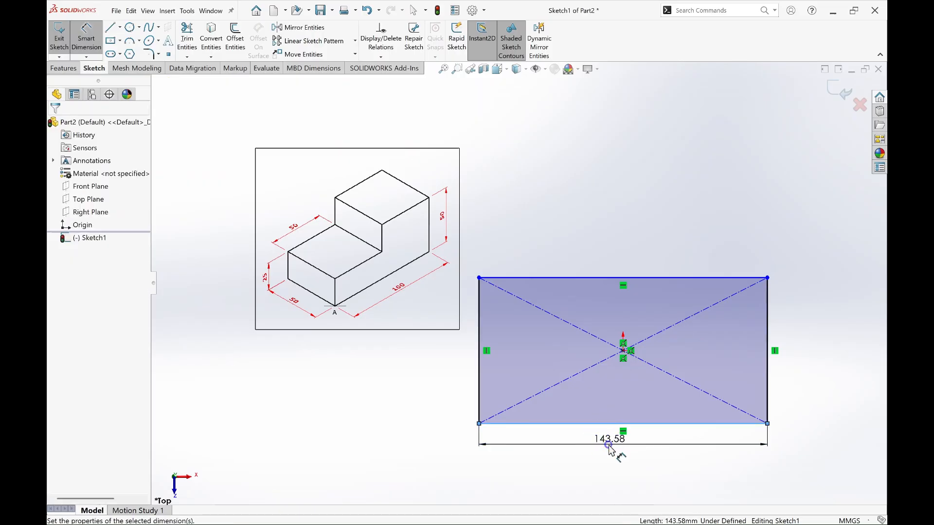
pyautogui.write('100')
pyautogui.press('Return')
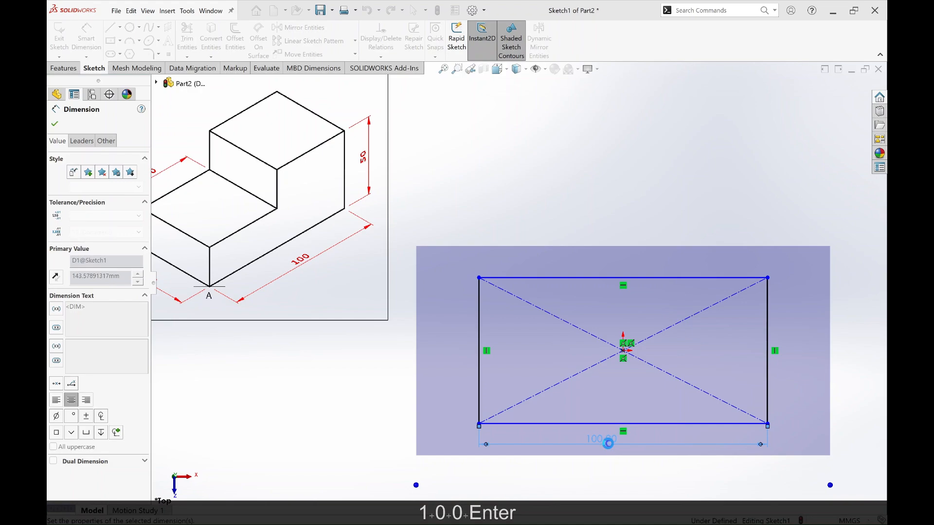
# Step: Dimension the rectangle's vertical side and set it to 50 mm
pyautogui.click(768, 294)
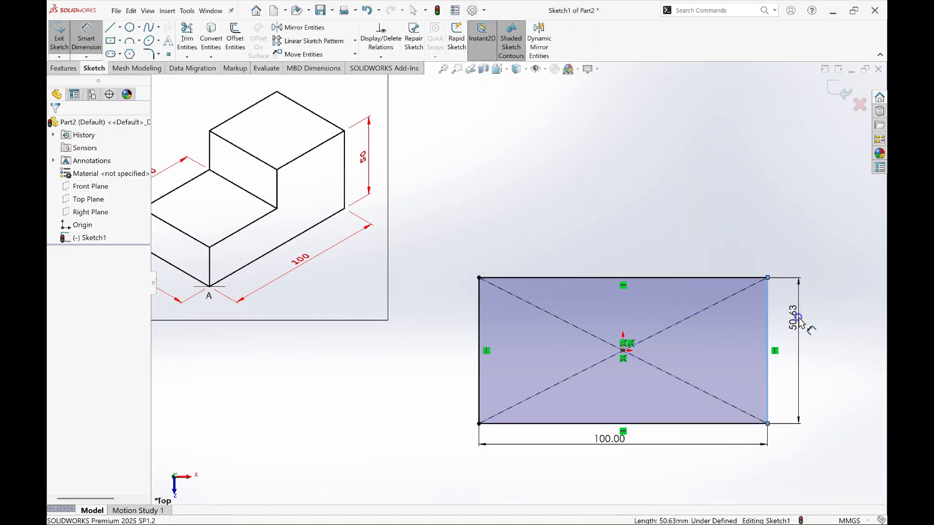
pyautogui.click(799, 319)
pyautogui.write('50')
pyautogui.press('Return')
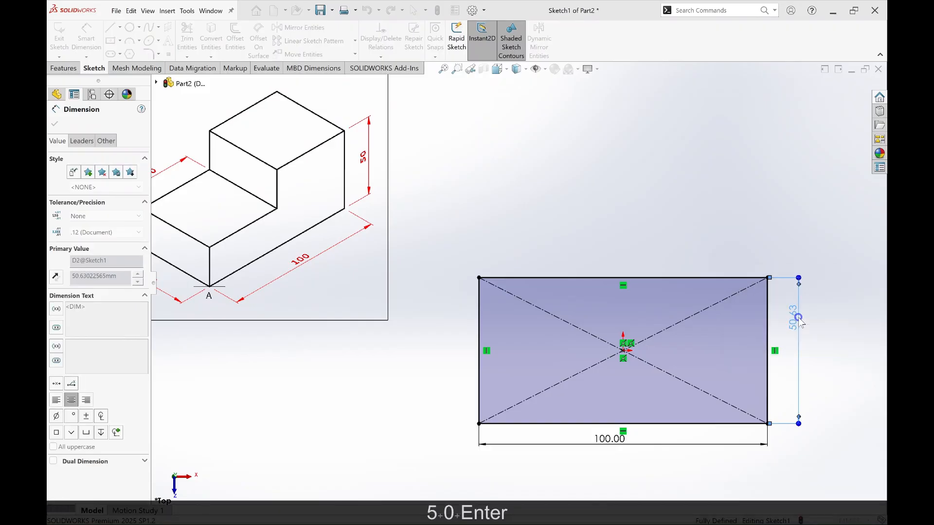
# Step: Extrude the rectangle as a blind boss with a depth of 25 mm
pyautogui.scroll(3, 528, 290)
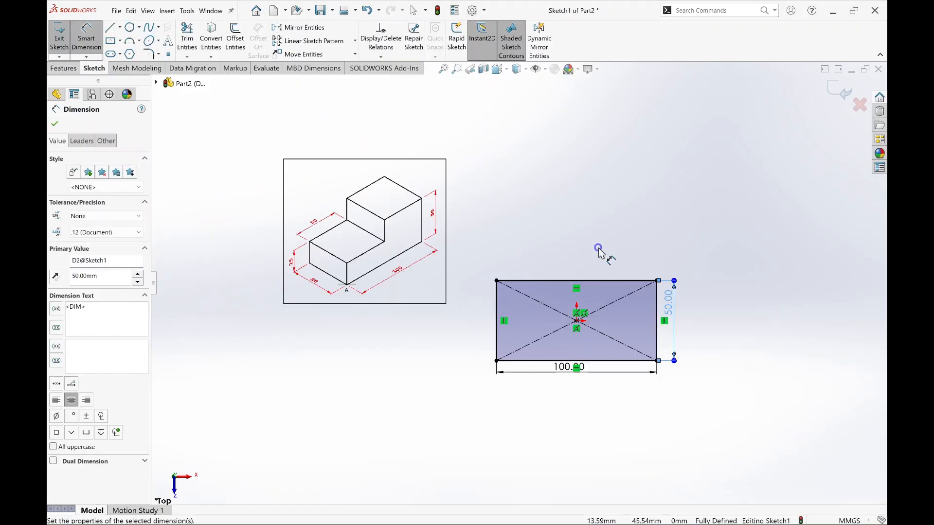
pyautogui.click(64, 68)
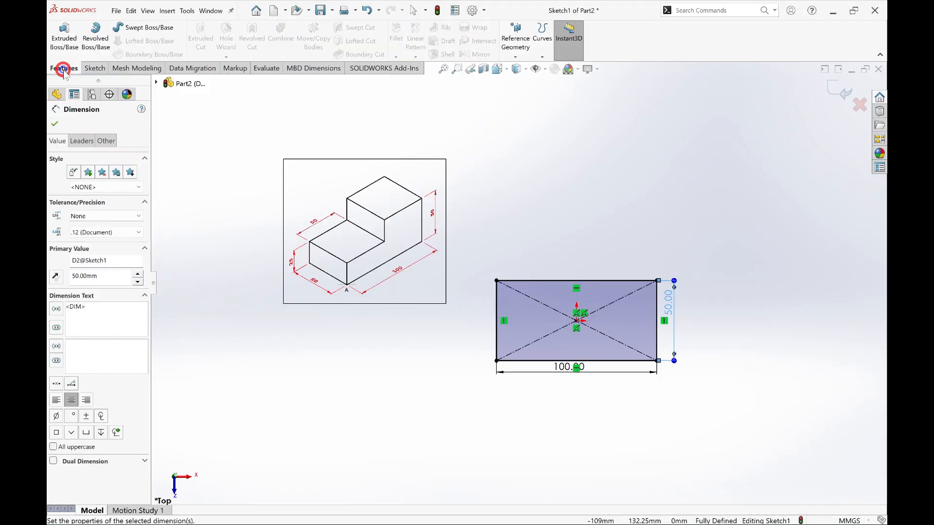
pyautogui.click(60, 42)
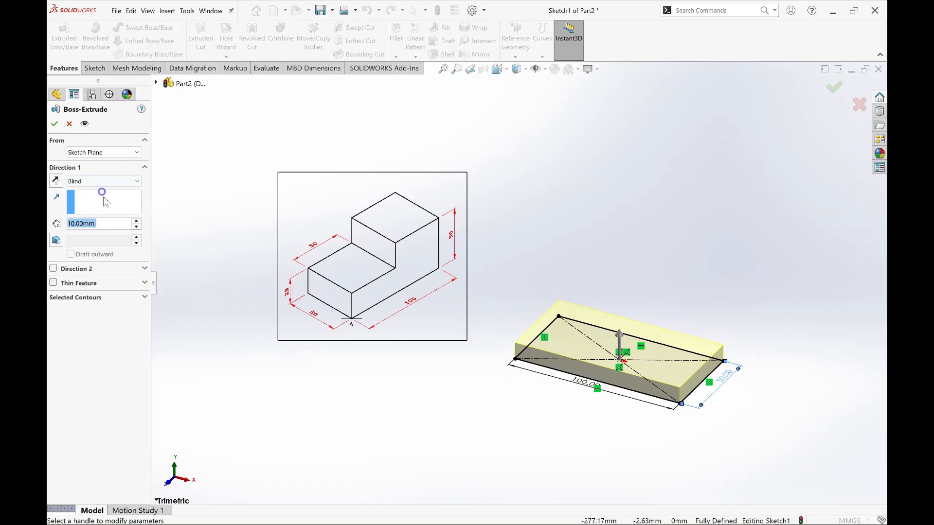
pyautogui.write('25')
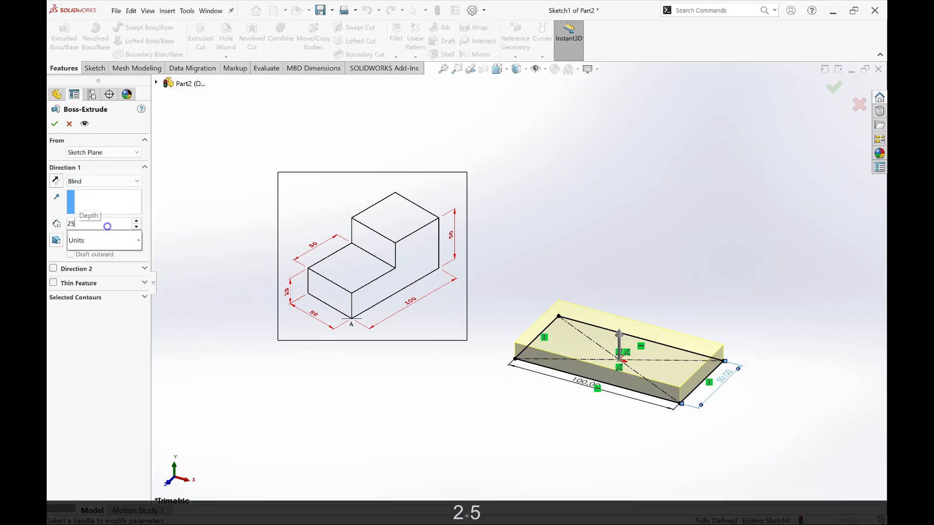
pyautogui.press('Return')
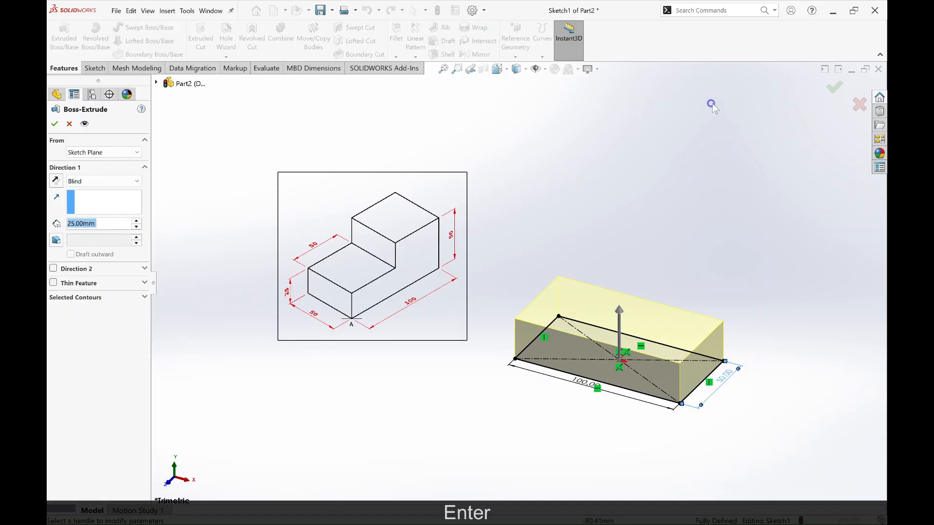
pyautogui.click(835, 88)
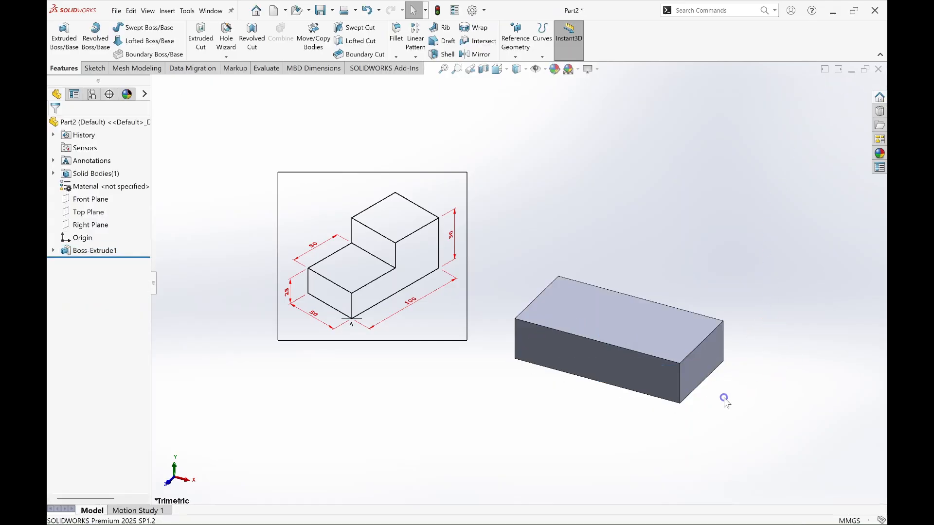
# Step: Start a new sketch on the top face of the extruded block
pyautogui.moveTo(724, 399); pyautogui.dragTo(756, 426, button='middle')
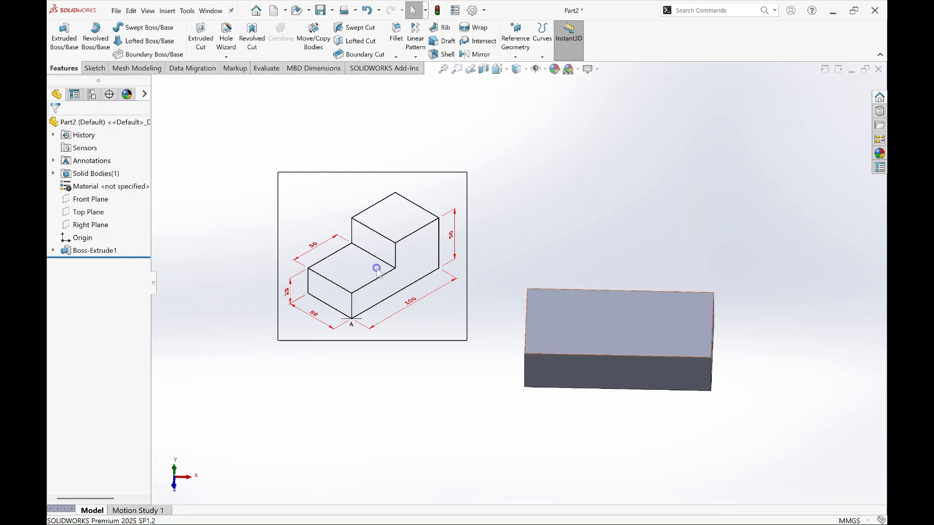
pyautogui.click(674, 331)
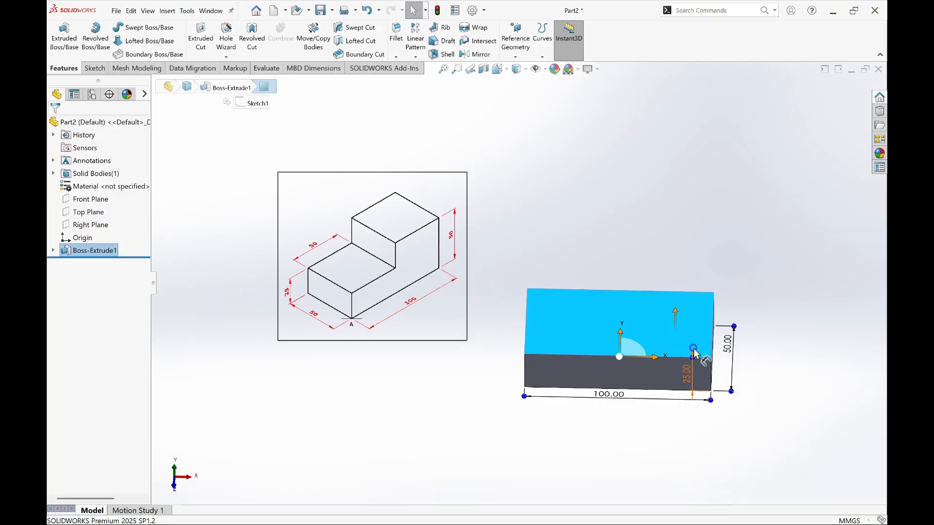
pyautogui.rightClick(663, 323)
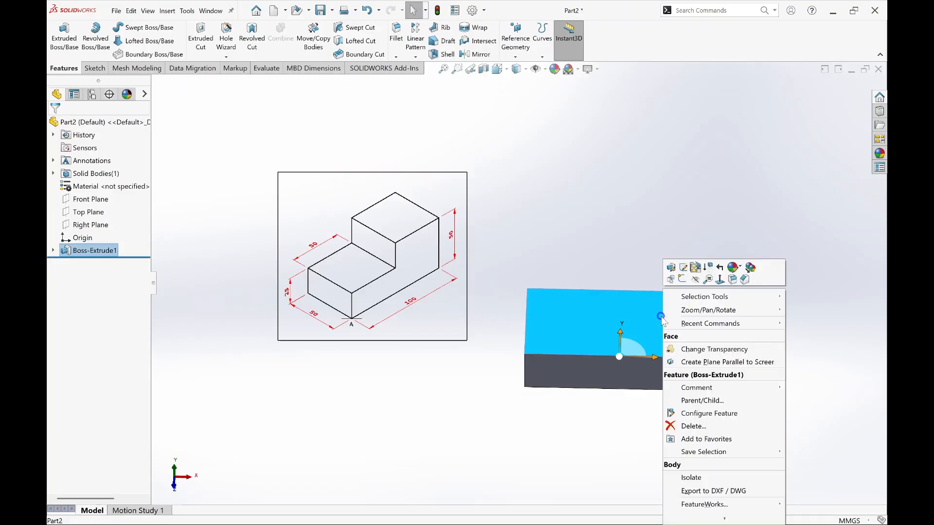
pyautogui.click(682, 280)
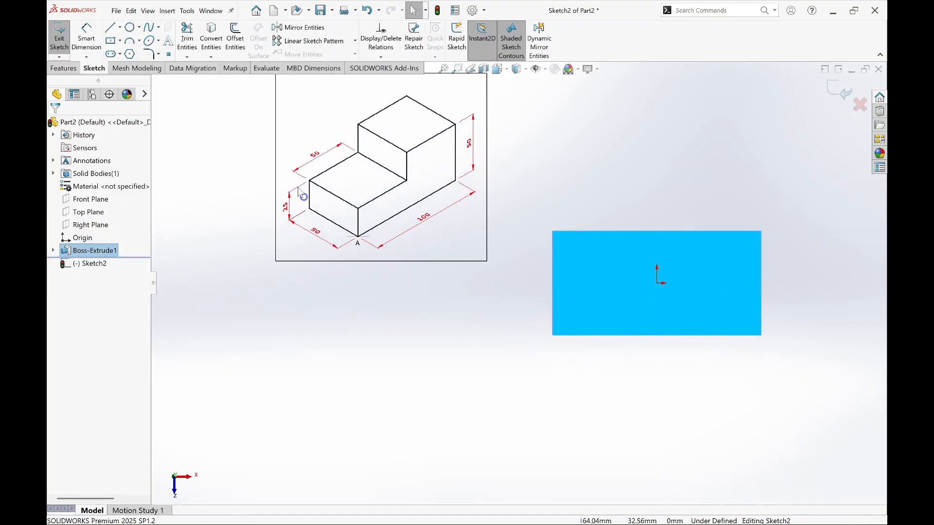
# Step: Sketch a corner rectangle about 36 mm wide from the top face's upper-right corner to its lower edge, spanning the full 50 mm depth
pyautogui.click(111, 41)
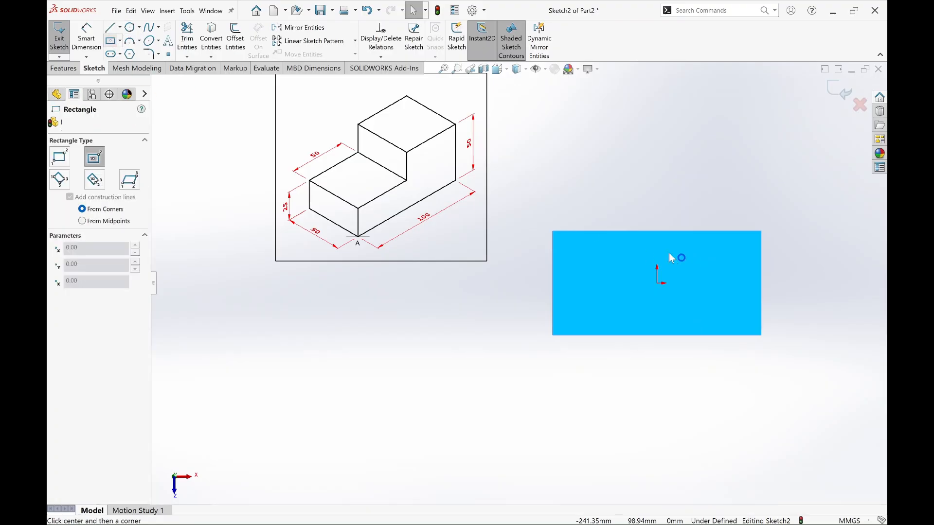
pyautogui.click(61, 156)
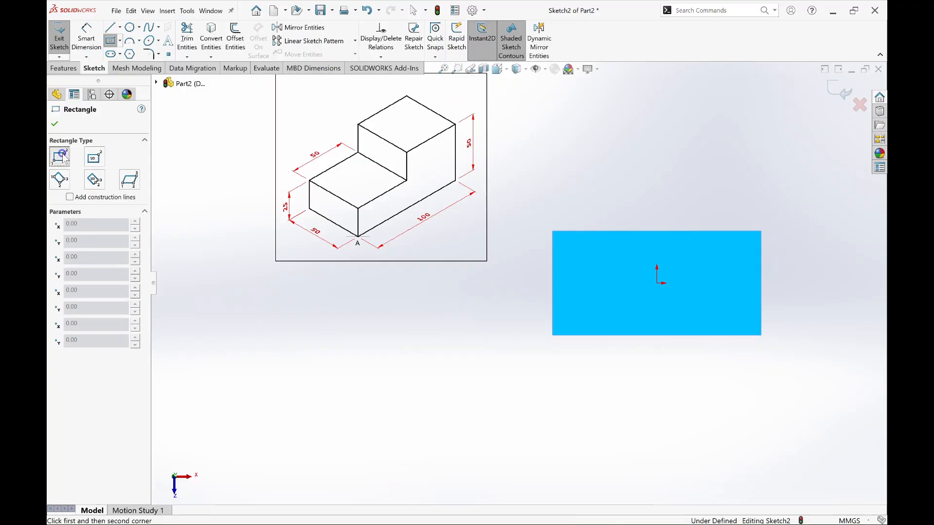
pyautogui.click(760, 239)
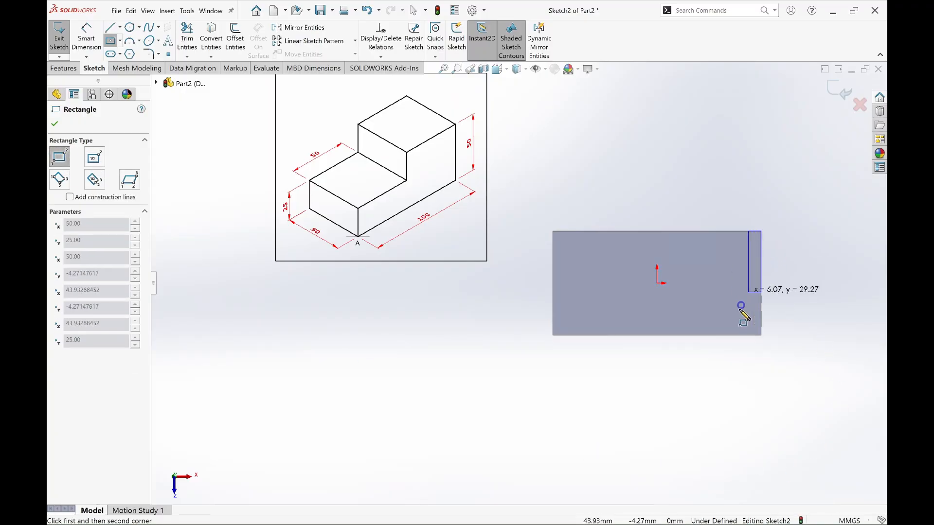
pyautogui.click(686, 336)
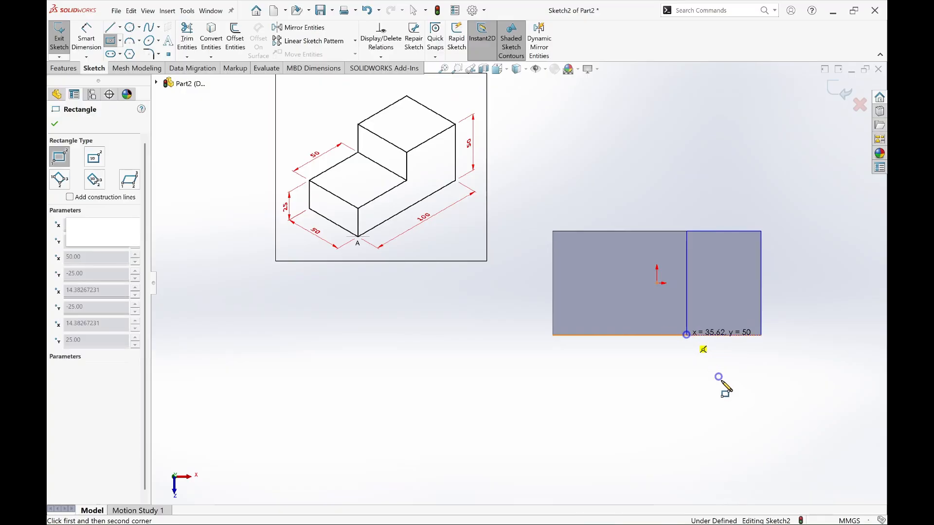
pyautogui.press('Escape')
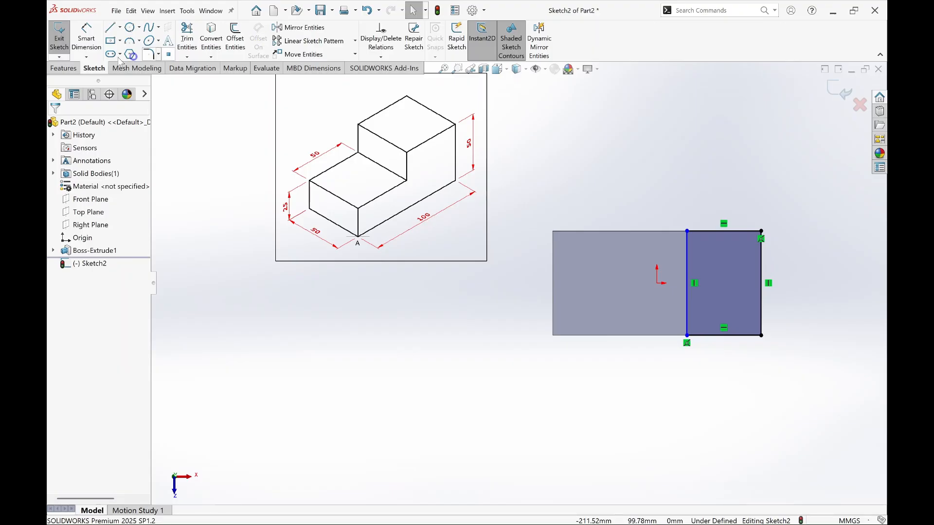
# Step: Dimension the new rectangle's lower horizontal side and set it to 50 mm
pyautogui.click(86, 35)
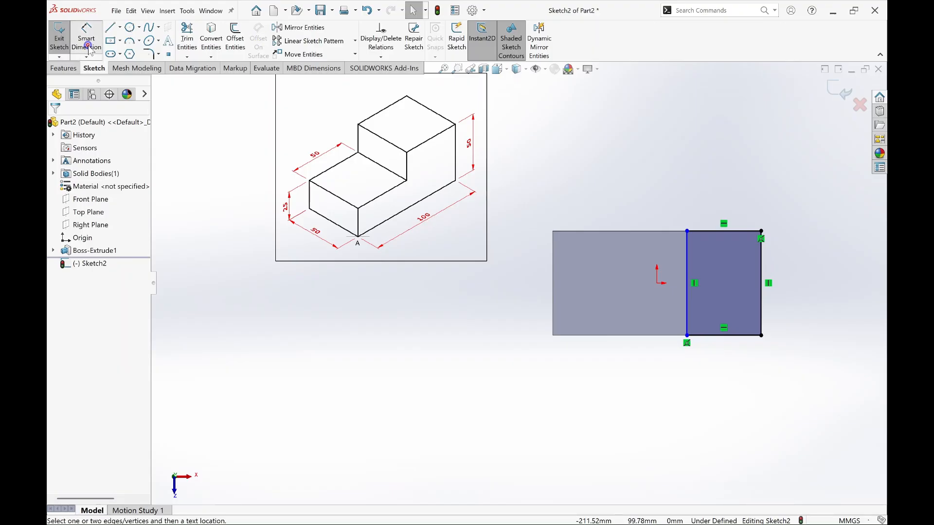
pyautogui.click(716, 336)
pyautogui.click(715, 365)
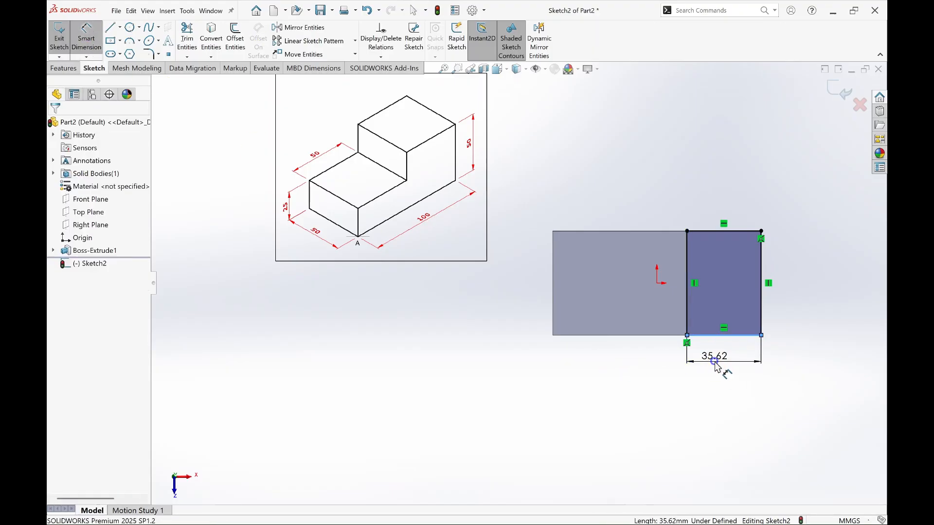
pyautogui.write('50')
pyautogui.press('Return')
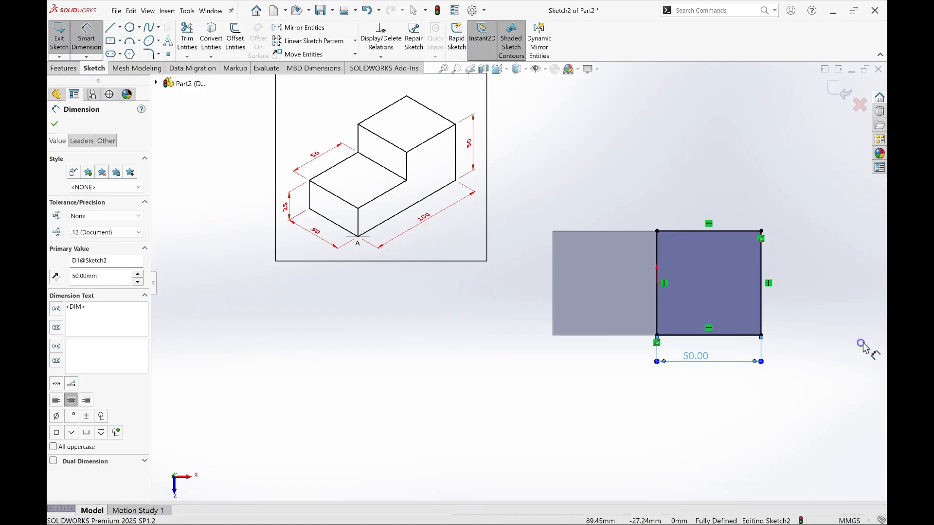
pyautogui.press('Escape')
# Step: Extrude the 50 mm rectangle as a blind boss with a depth of 25 mm, merged with the base block
pyautogui.click(72, 69)
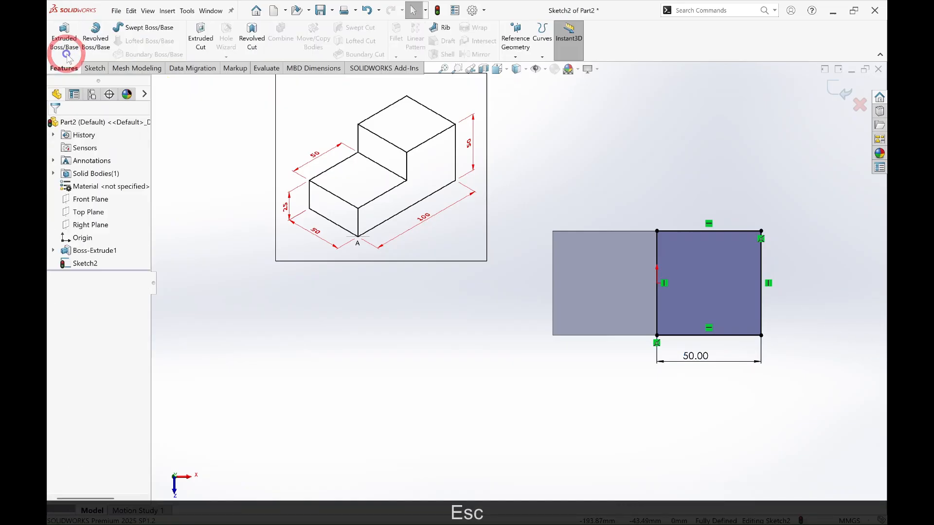
pyautogui.click(61, 43)
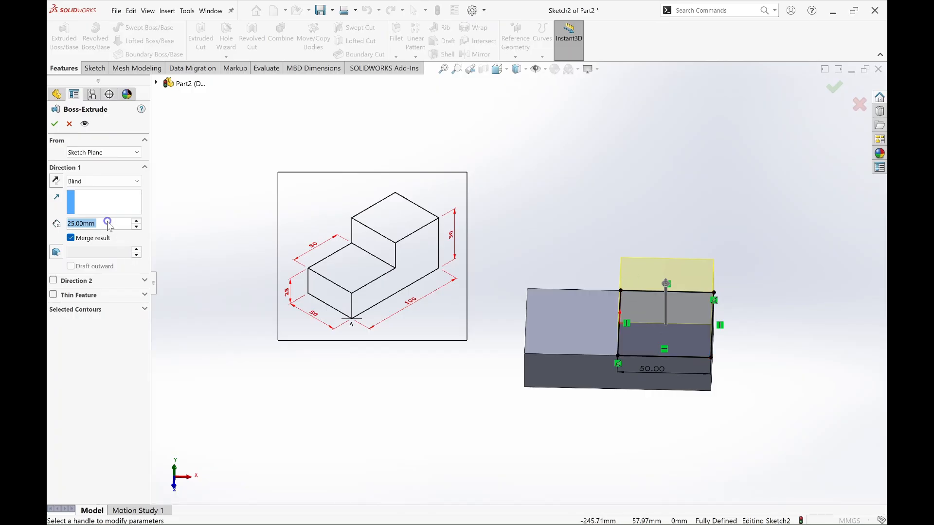
pyautogui.write('15')
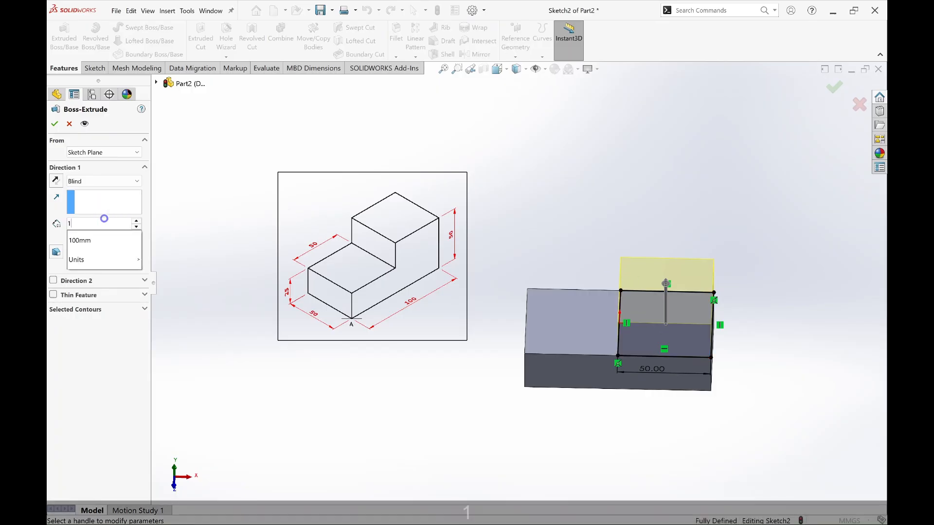
pyautogui.press('BackSpace')
pyautogui.press('BackSpace')
pyautogui.write('25')
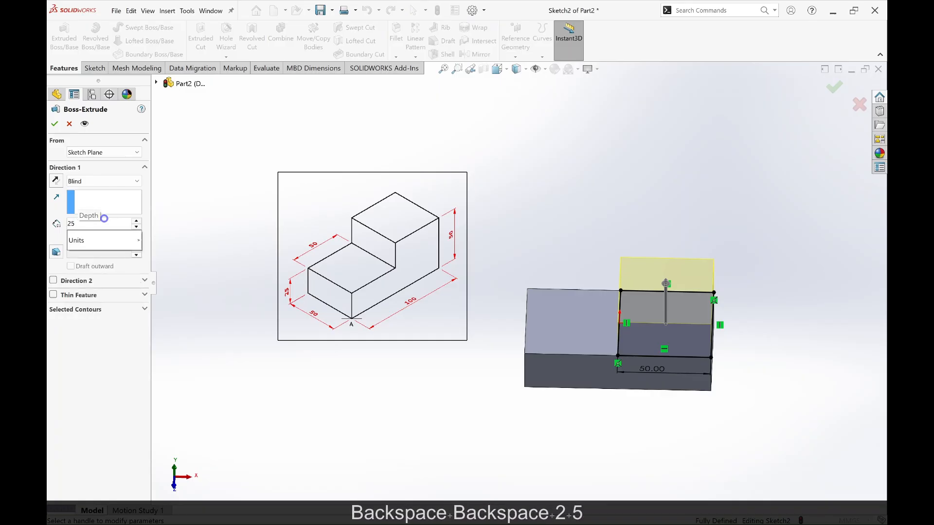
pyautogui.press('Return')
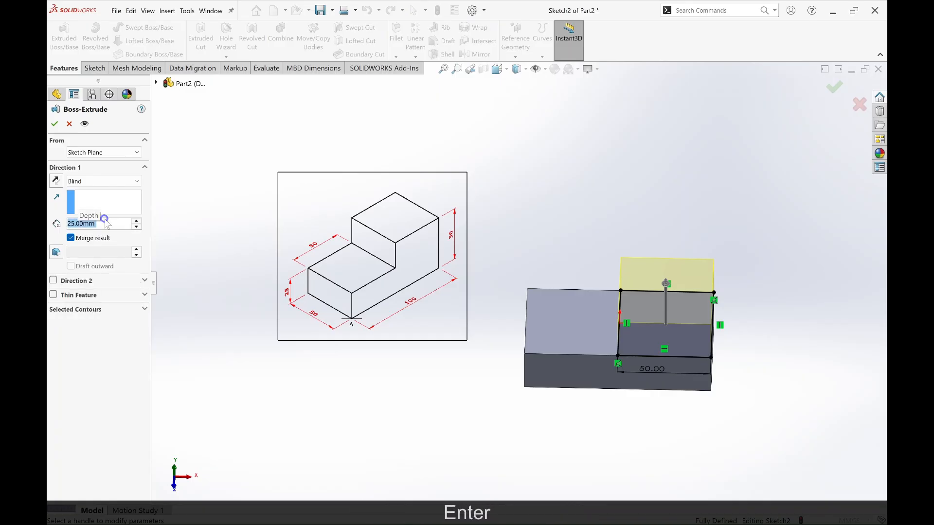
pyautogui.click(57, 123)
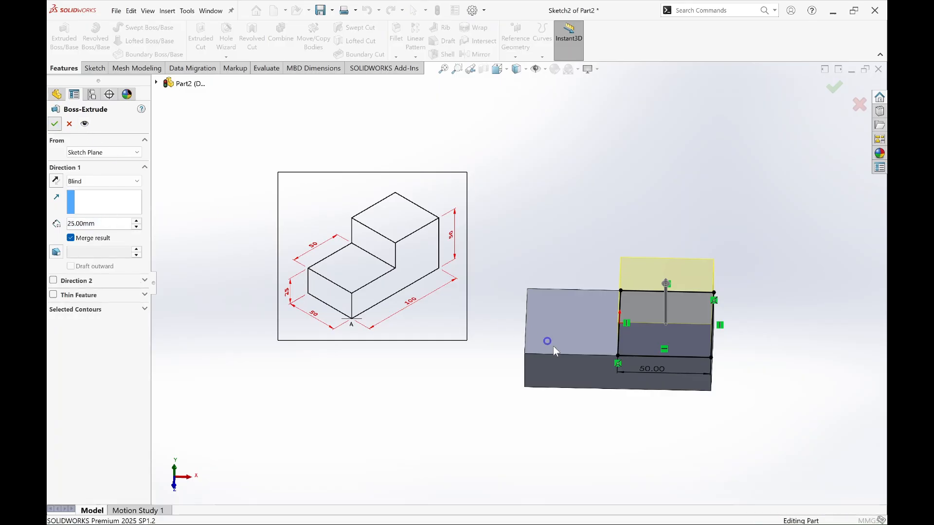
pyautogui.click(628, 443)
# Step: Fillet the edges around the lower step's top face and the adjoining vertical edges of the raised block with a 5 mm radius
pyautogui.moveTo(677, 436); pyautogui.dragTo(677, 398, button='middle')
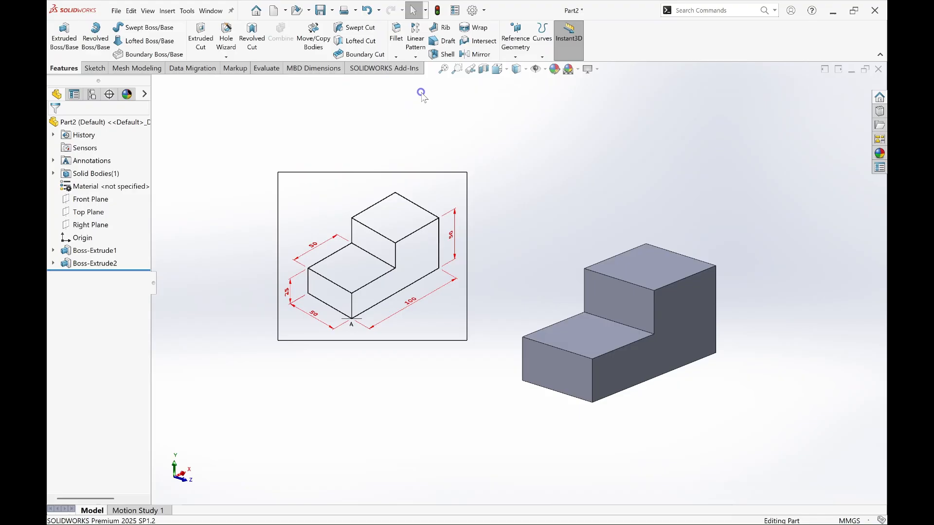
pyautogui.click(404, 40)
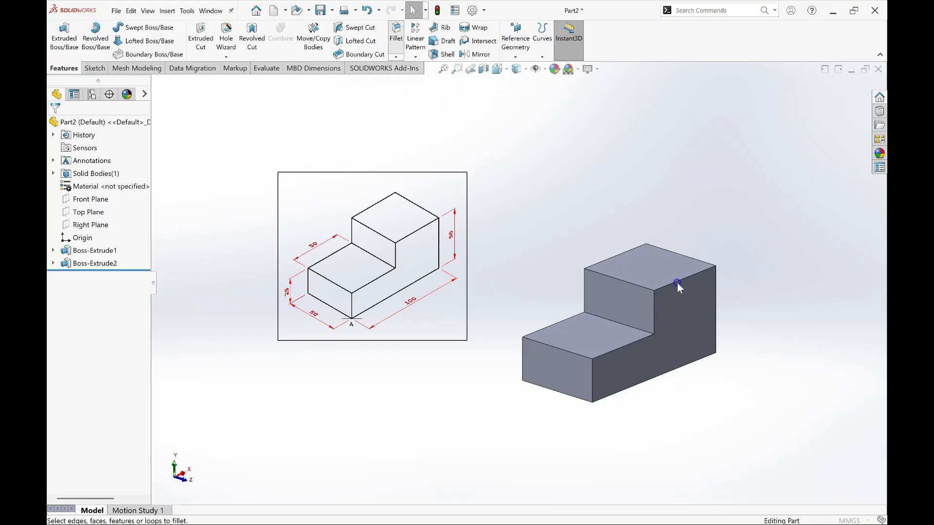
pyautogui.click(623, 346)
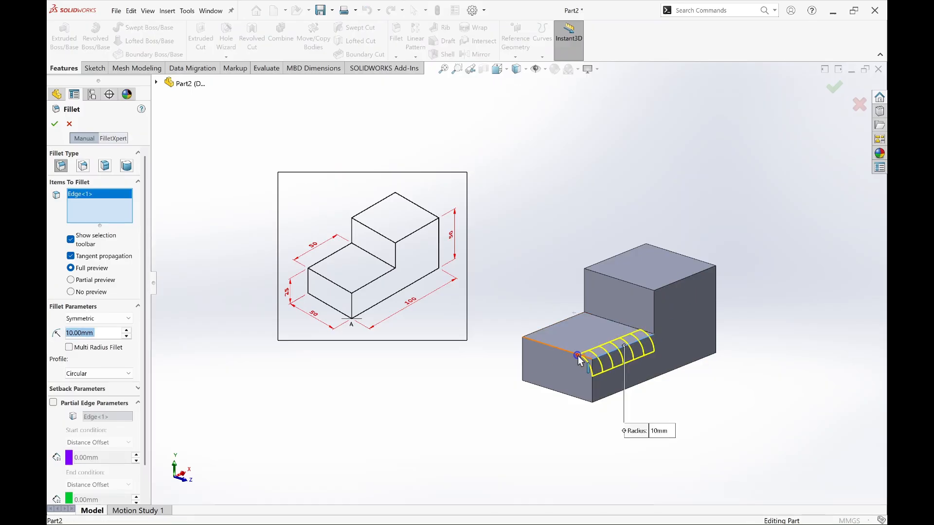
pyautogui.click(577, 357)
pyautogui.click(553, 325)
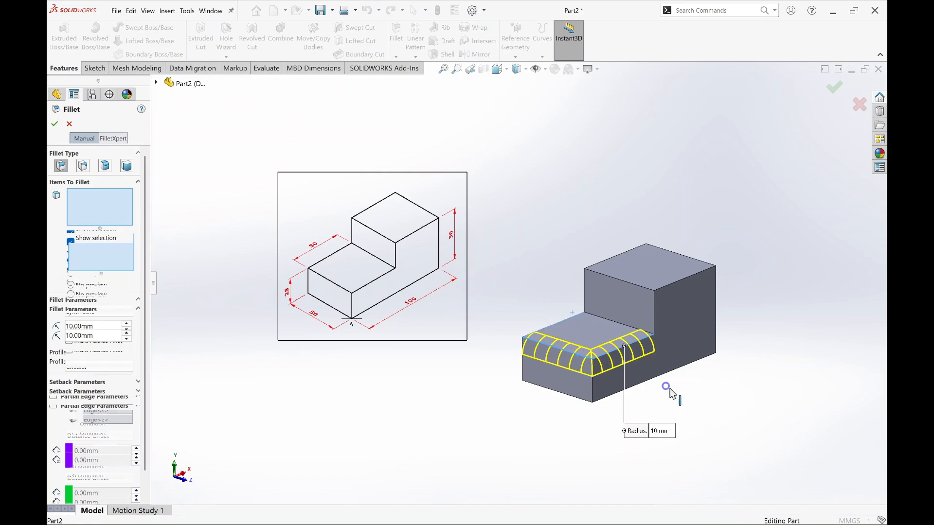
pyautogui.moveTo(708, 407); pyautogui.dragTo(621, 323, button='middle')
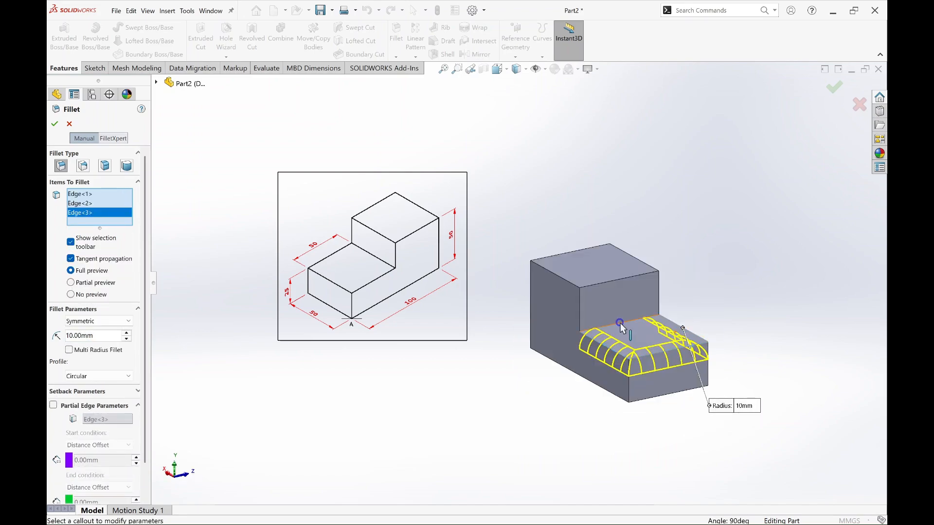
pyautogui.click(621, 323)
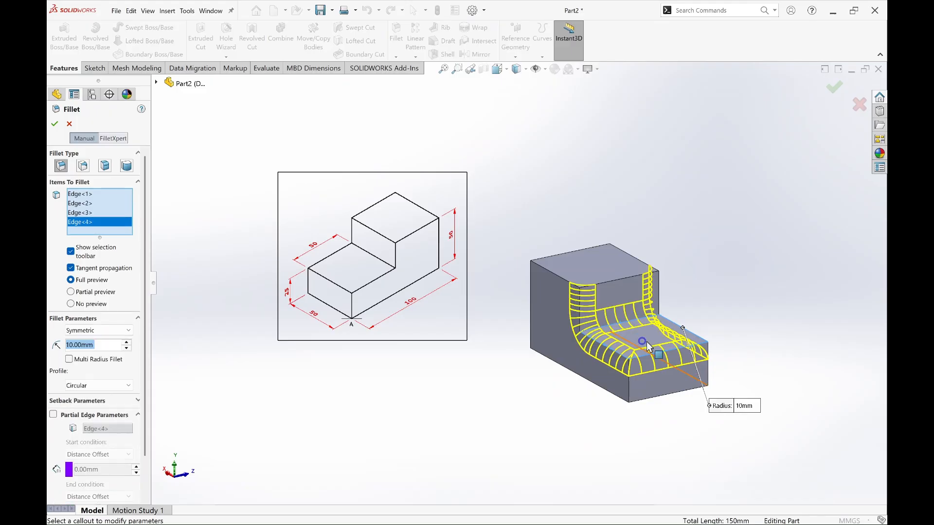
pyautogui.moveTo(646, 341)
pyautogui.mouseDown(button='middle')
pyautogui.moveTo(624, 350)
pyautogui.moveTo(642, 335)
pyautogui.mouseUp(button='middle')
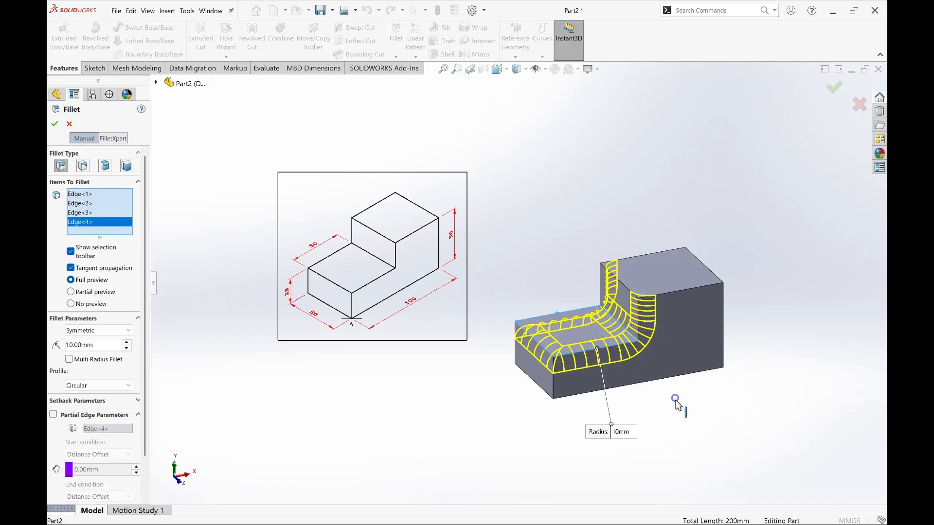
pyautogui.moveTo(676, 402)
pyautogui.mouseDown(button='middle')
pyautogui.moveTo(745, 401)
pyautogui.moveTo(660, 398)
pyautogui.mouseUp(button='middle')
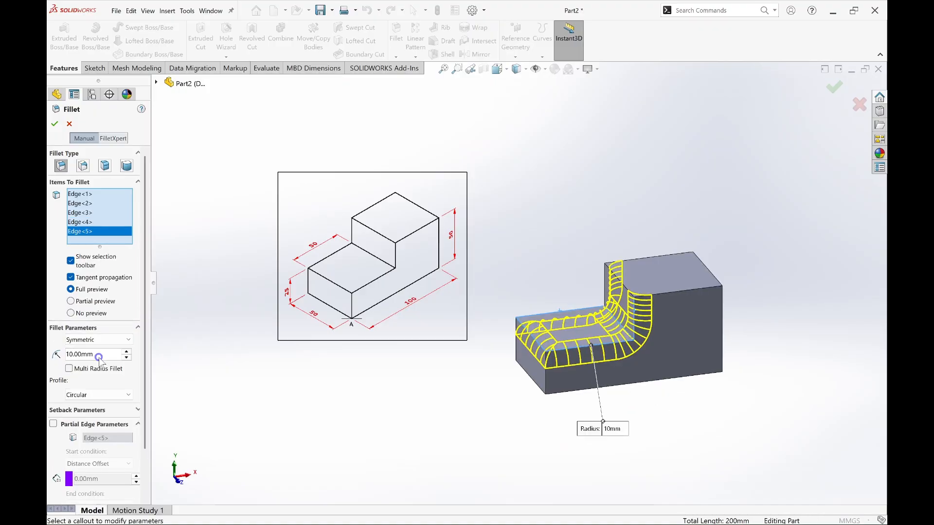
pyautogui.click(99, 355)
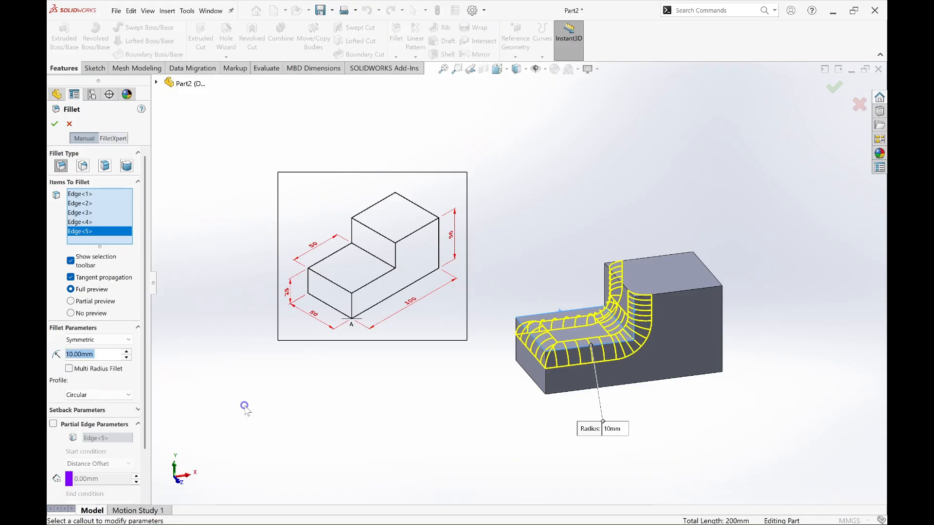
pyautogui.write('5')
pyautogui.press('Return')
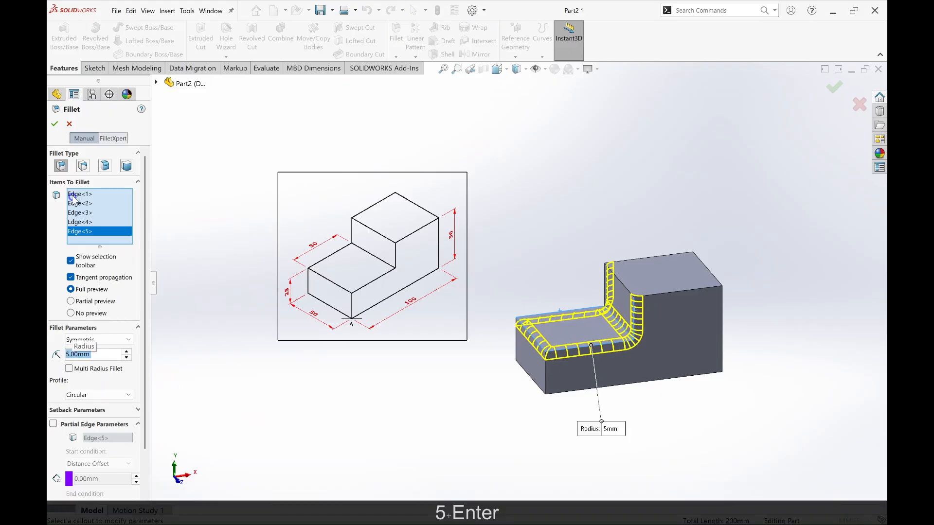
pyautogui.click(55, 123)
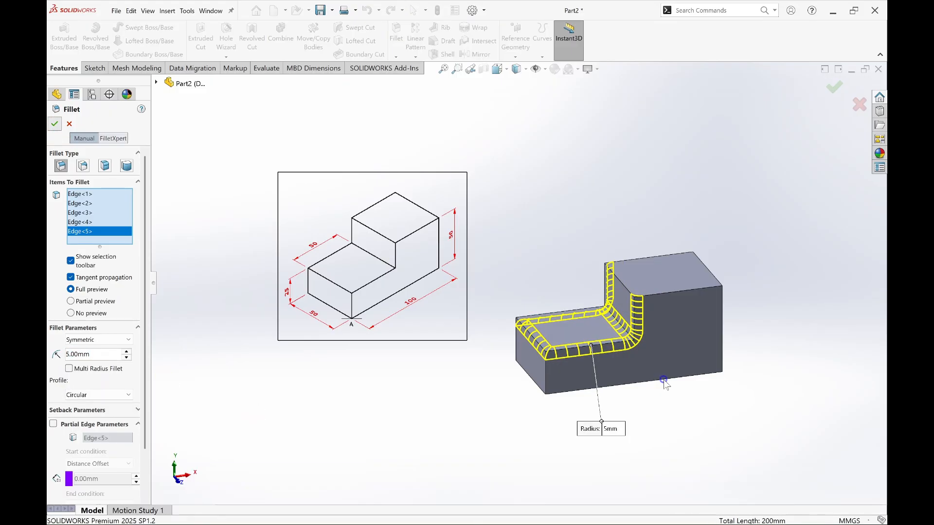
# Step: Chamfer the top edge and both vertical edges of the raised block's outer end face with a 2 mm distance at 45°
pyautogui.moveTo(669, 410); pyautogui.dragTo(732, 428, button='middle')
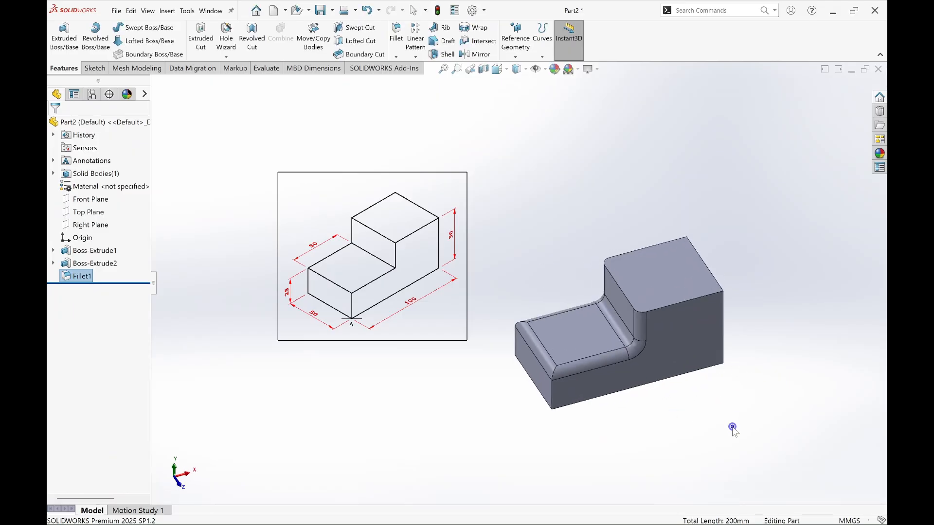
pyautogui.click(396, 57)
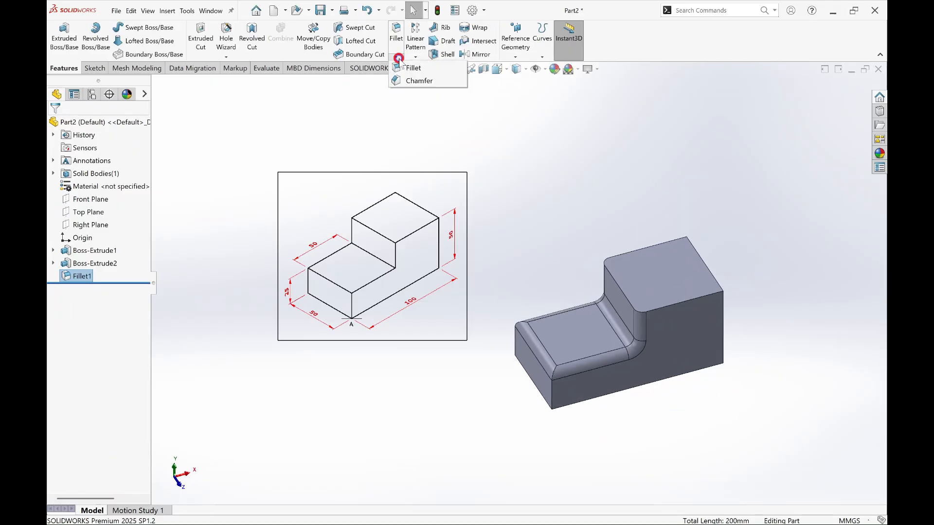
pyautogui.click(418, 81)
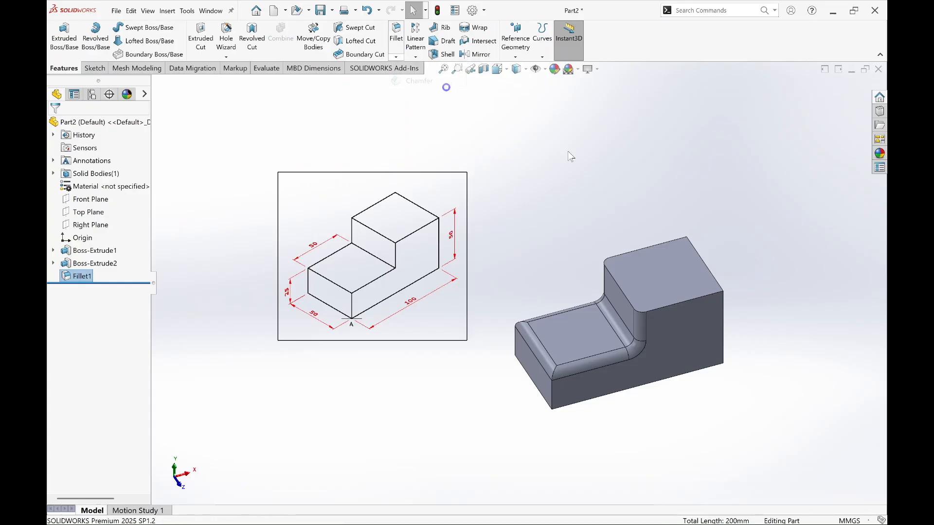
pyautogui.click(702, 259)
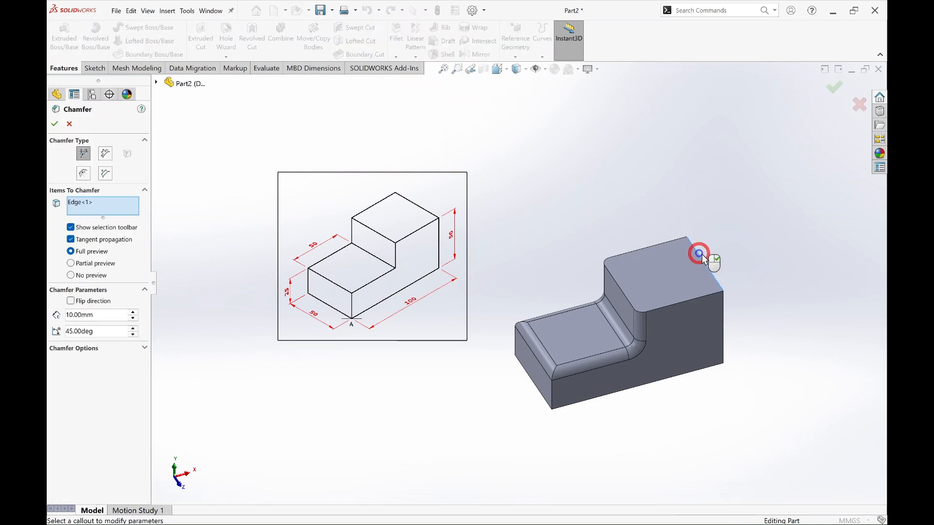
pyautogui.moveTo(778, 389); pyautogui.dragTo(676, 340, button='middle')
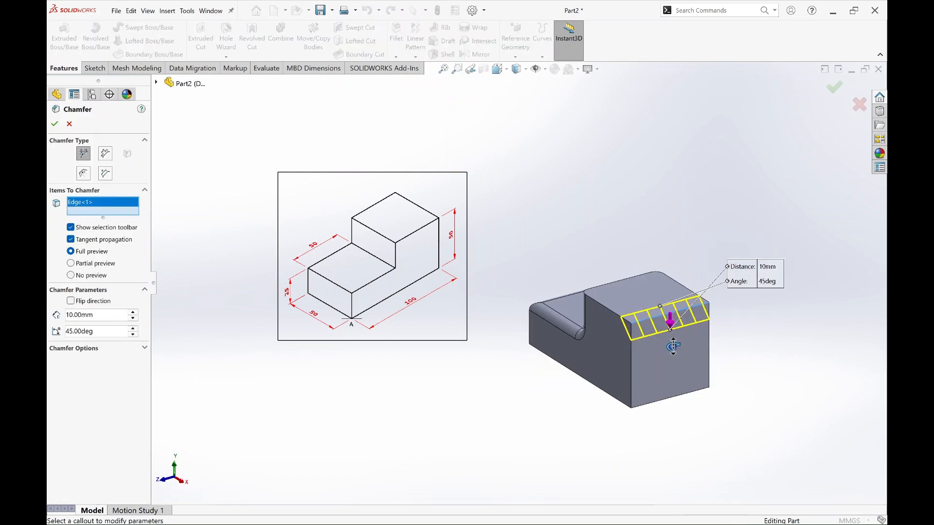
pyautogui.click(710, 336)
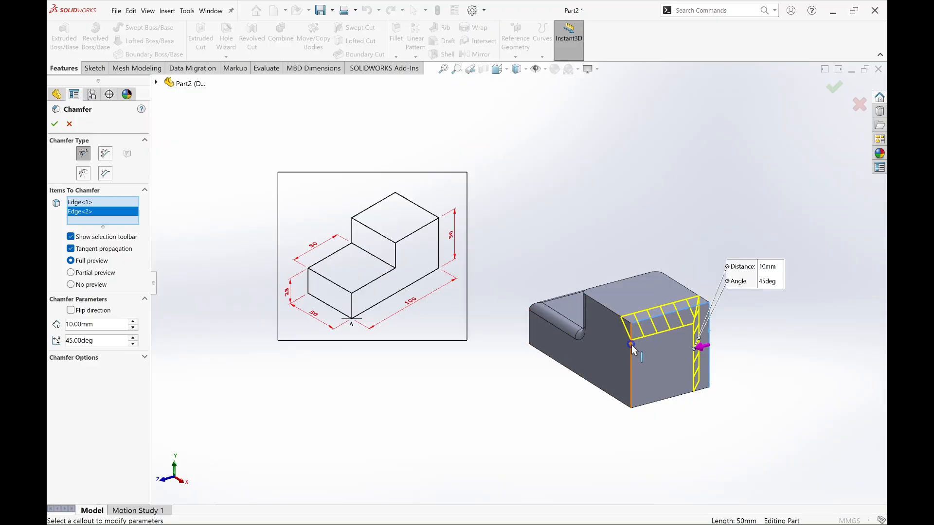
pyautogui.click(631, 346)
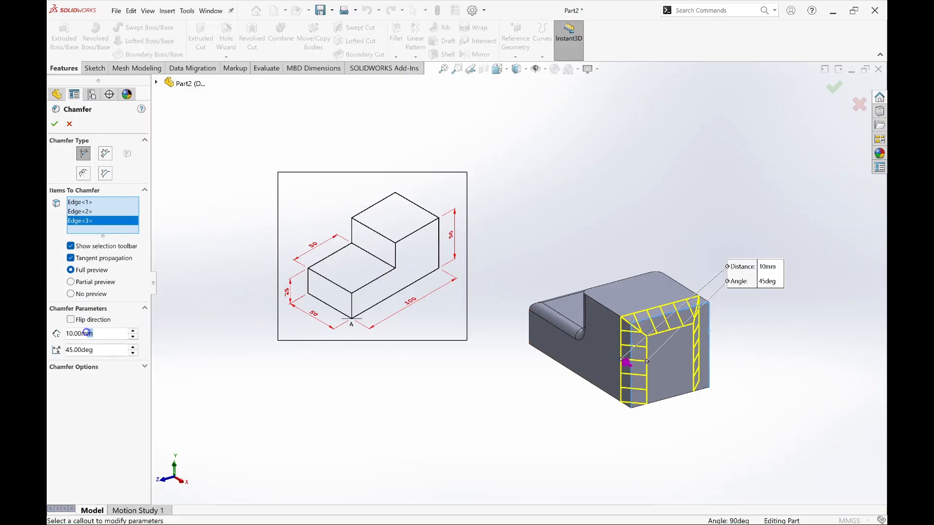
pyautogui.write('2')
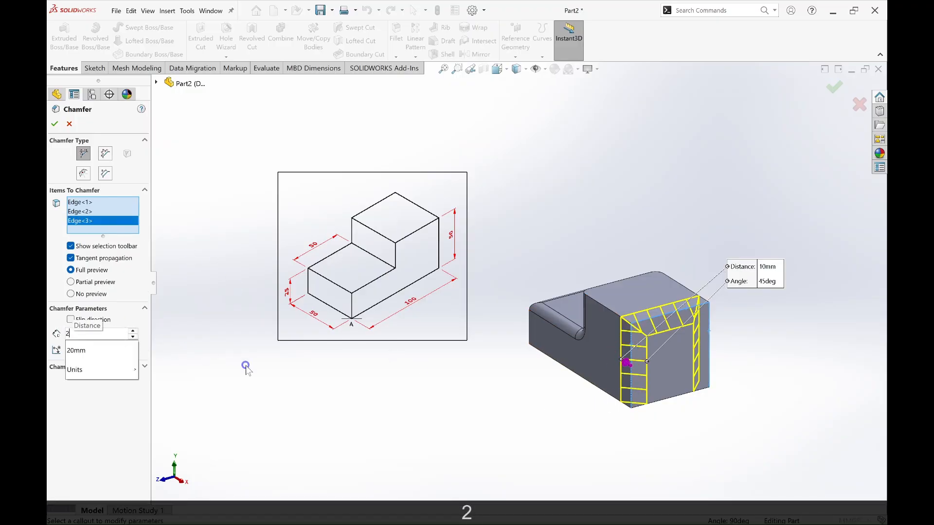
pyautogui.press('Return')
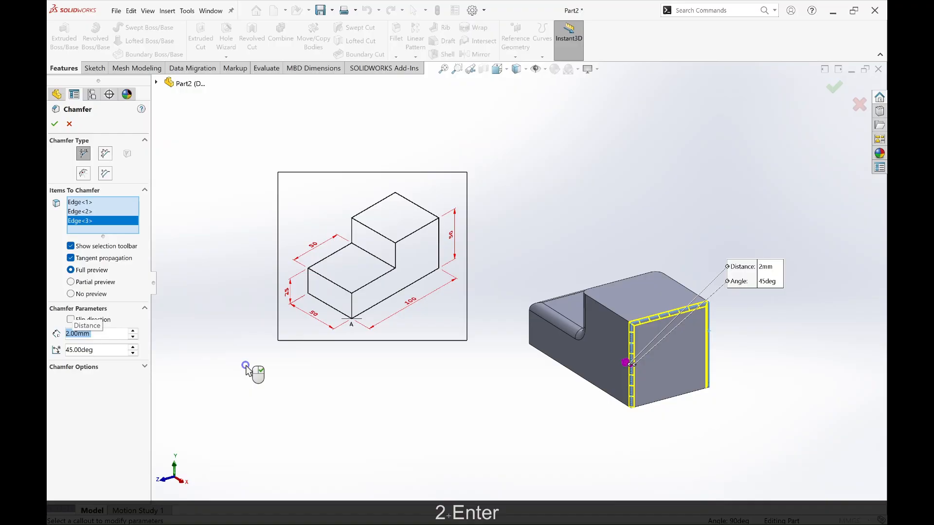
pyautogui.click(54, 124)
pyautogui.moveTo(667, 428)
pyautogui.mouseDown(button='middle')
pyautogui.moveTo(755, 377)
pyautogui.moveTo(803, 392)
pyautogui.moveTo(738, 415)
pyautogui.moveTo(681, 393)
pyautogui.moveTo(638, 425)
pyautogui.moveTo(607, 425)
pyautogui.moveTo(802, 388)
pyautogui.moveTo(813, 349)
pyautogui.moveTo(811, 383)
pyautogui.moveTo(739, 413)
pyautogui.moveTo(793, 439)
pyautogui.moveTo(809, 419)
pyautogui.moveTo(738, 440)
pyautogui.moveTo(699, 436)
pyautogui.moveTo(673, 417)
pyautogui.moveTo(690, 382)
pyautogui.moveTo(737, 378)
pyautogui.moveTo(786, 402)
pyautogui.moveTo(767, 421)
pyautogui.mouseUp(button='middle')
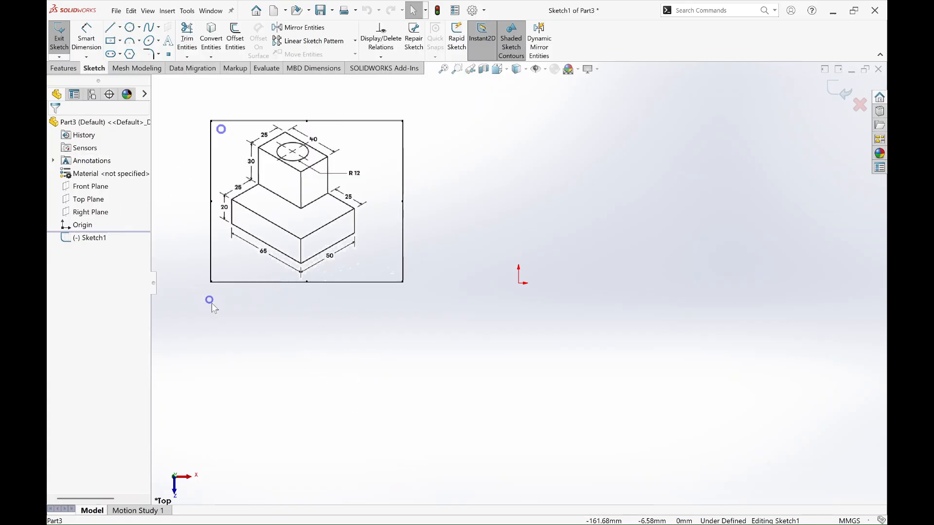
# Step: Sketch a center rectangle about 103 × 68 mm centred on the origin
pyautogui.click(110, 41)
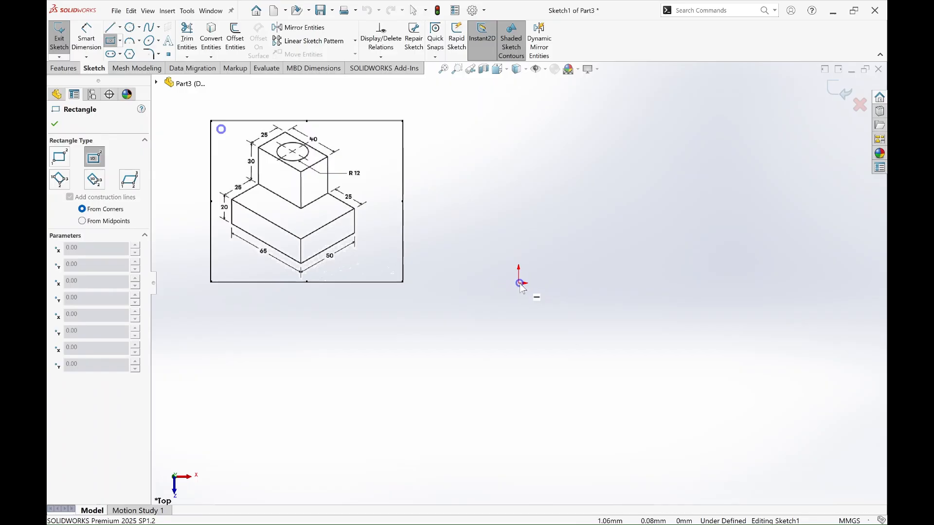
pyautogui.moveTo(518, 283)
pyautogui.mouseDown()
pyautogui.moveTo(624, 355)
pyautogui.moveTo(618, 348)
pyautogui.mouseUp()
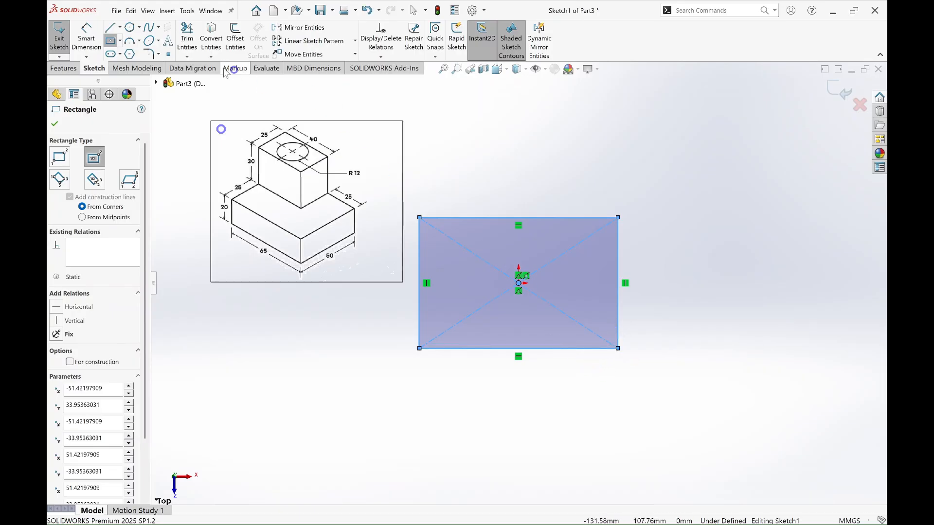
pyautogui.press('Escape')
# Step: Dimension the centre rectangle 65 mm wide and 50 mm high
pyautogui.click(88, 41)
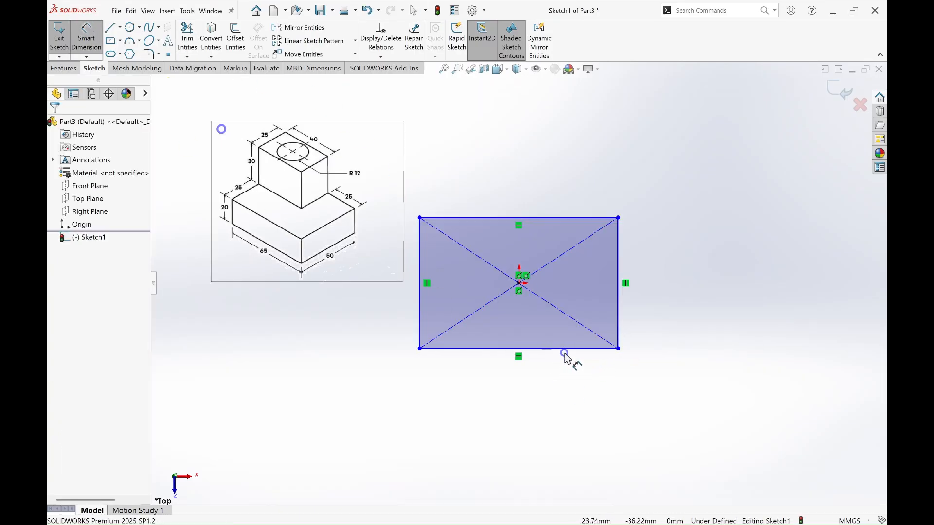
pyautogui.click(573, 349)
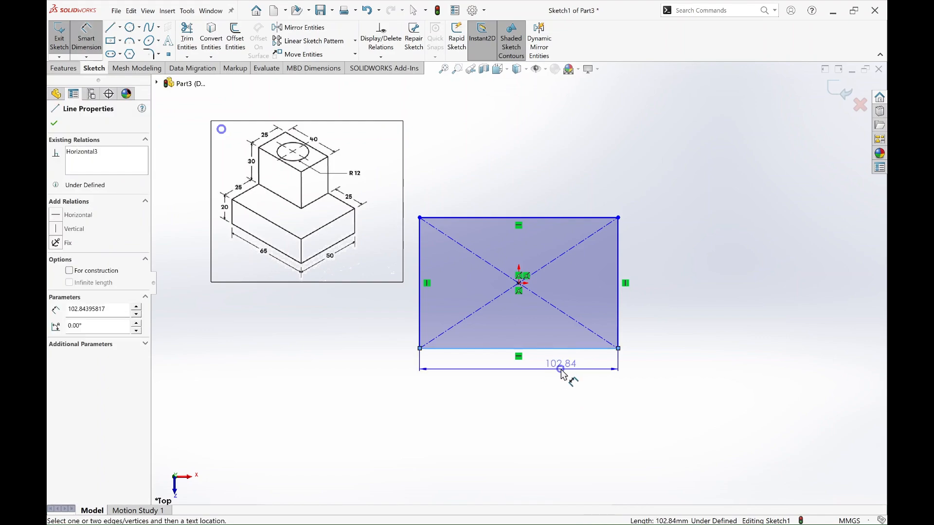
pyautogui.click(559, 372)
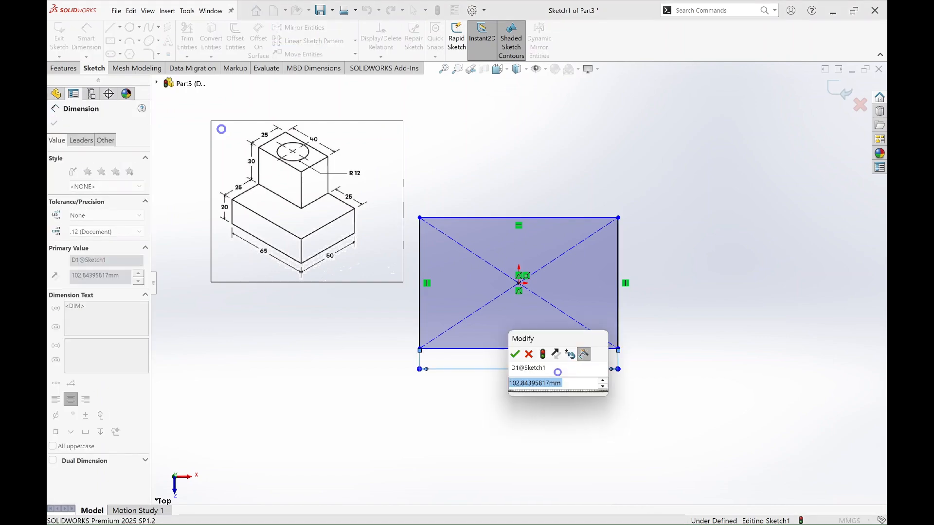
pyautogui.write('65')
pyautogui.press('Return')
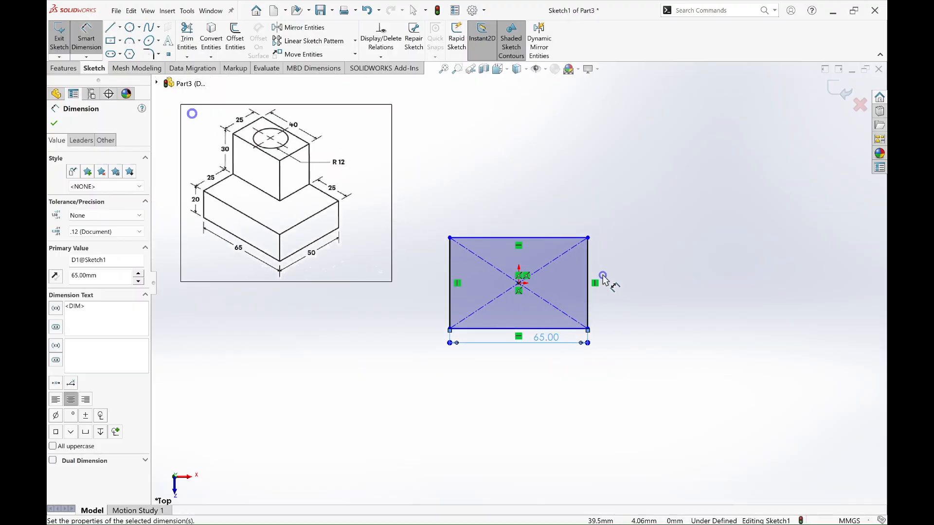
pyautogui.click(590, 258)
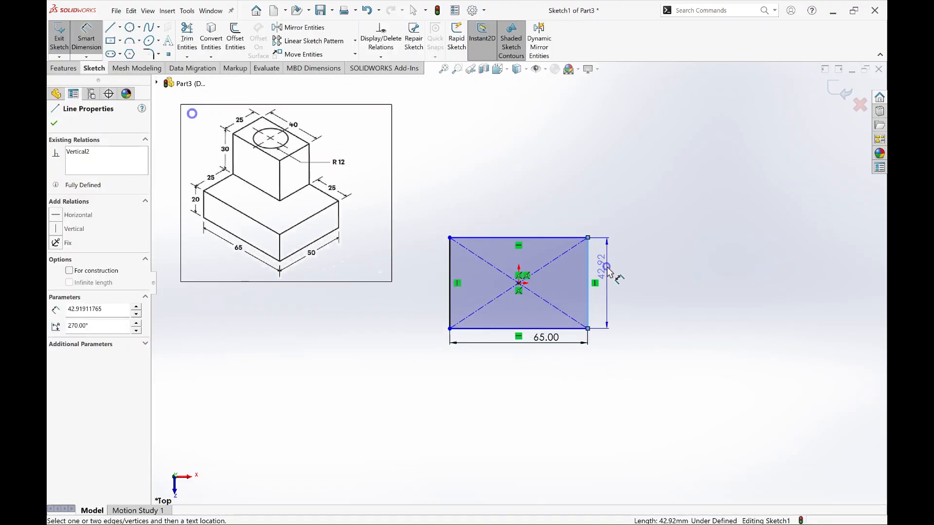
pyautogui.click(607, 266)
pyautogui.write('50')
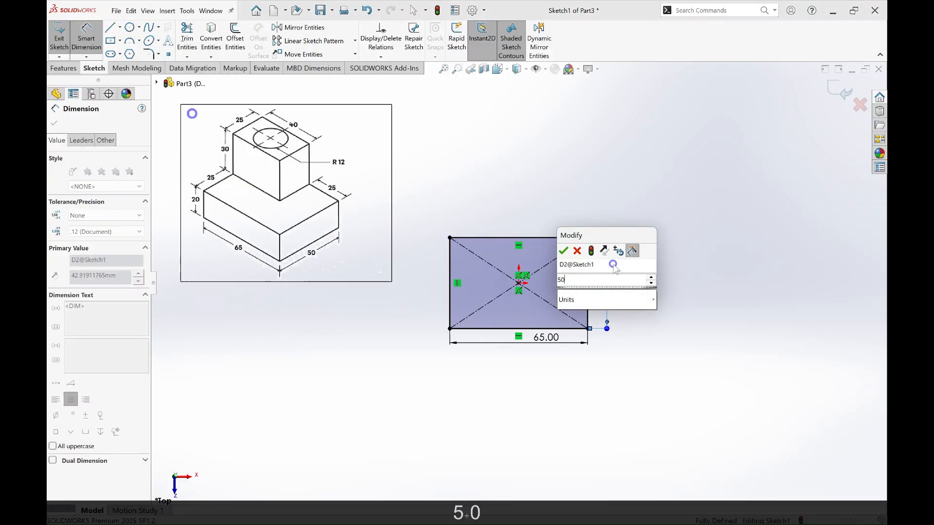
pyautogui.press('Return')
pyautogui.press('Escape')
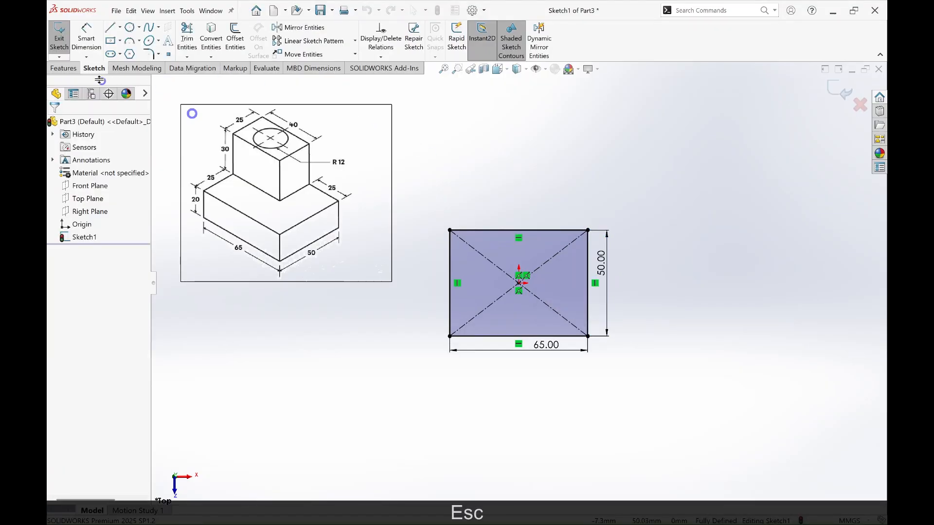
# Step: Extrude the 65 × 50 mm rectangle as a blind boss with a depth of 20 mm
pyautogui.click(75, 70)
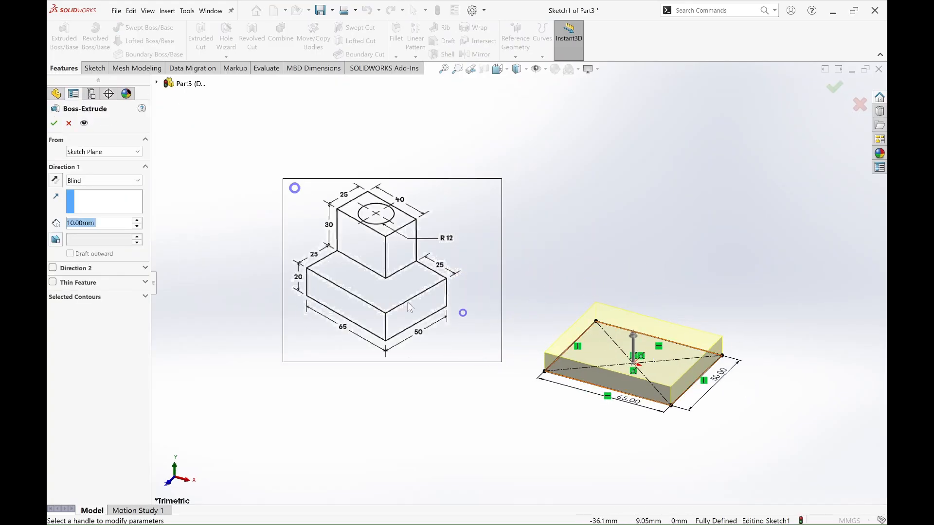
pyautogui.write('20')
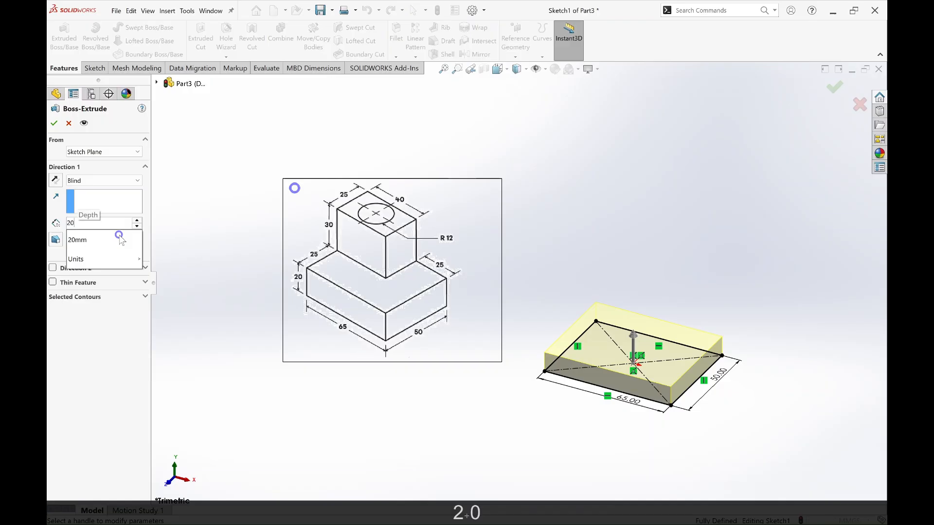
pyautogui.press('Return')
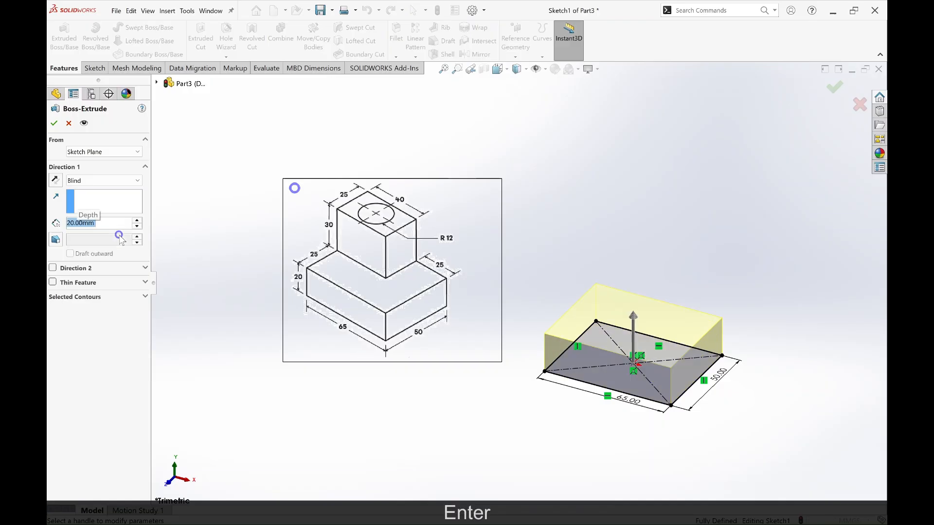
pyautogui.click(52, 124)
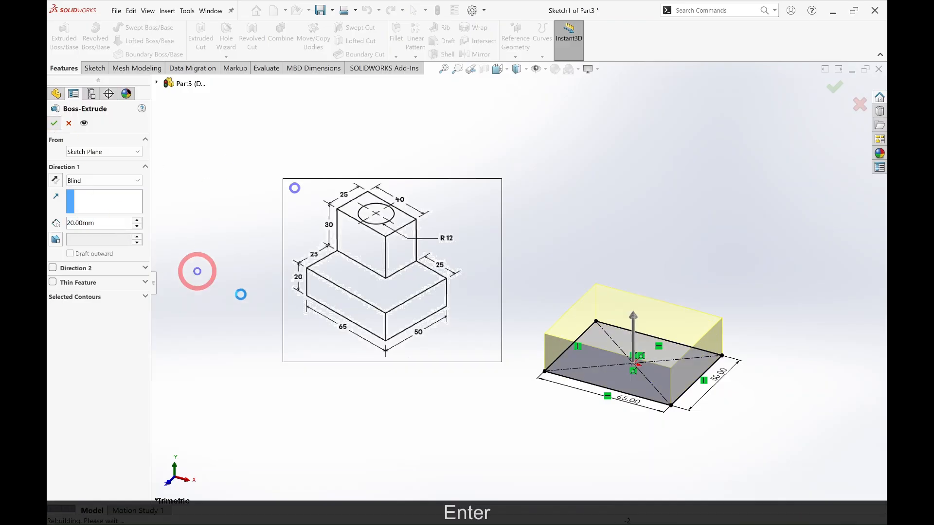
pyautogui.click(763, 384)
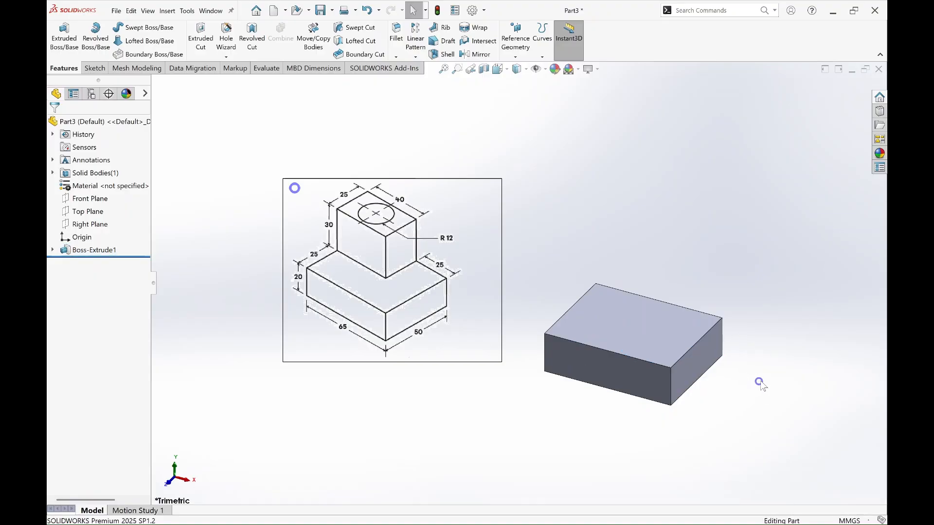
# Step: On the base block's top face, sketch a corner rectangle about 28.6 × 21.9 mm from the face's upper-left corner
pyautogui.click(661, 343)
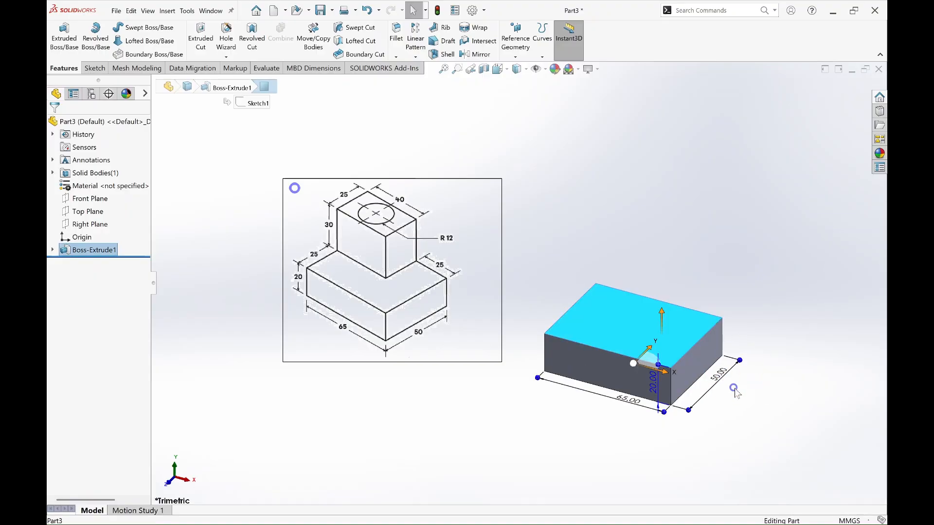
pyautogui.rightClick(639, 331)
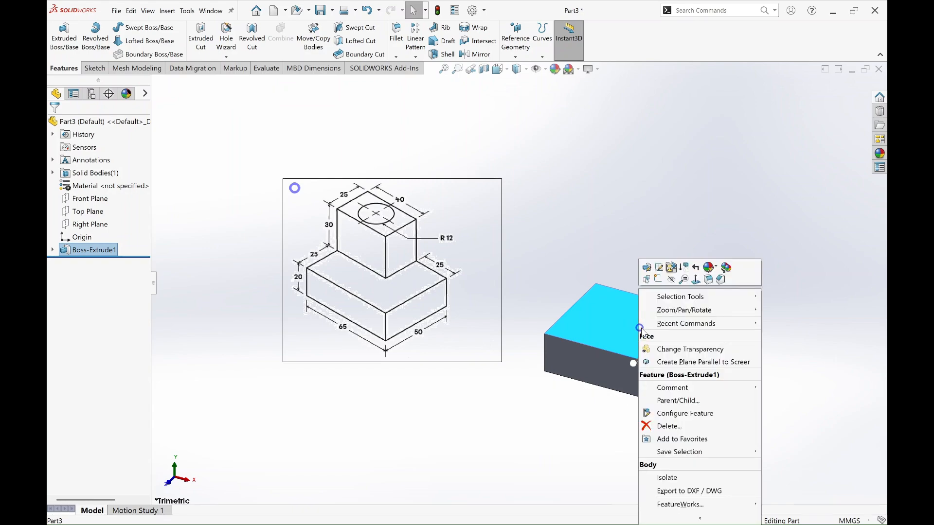
pyautogui.click(664, 280)
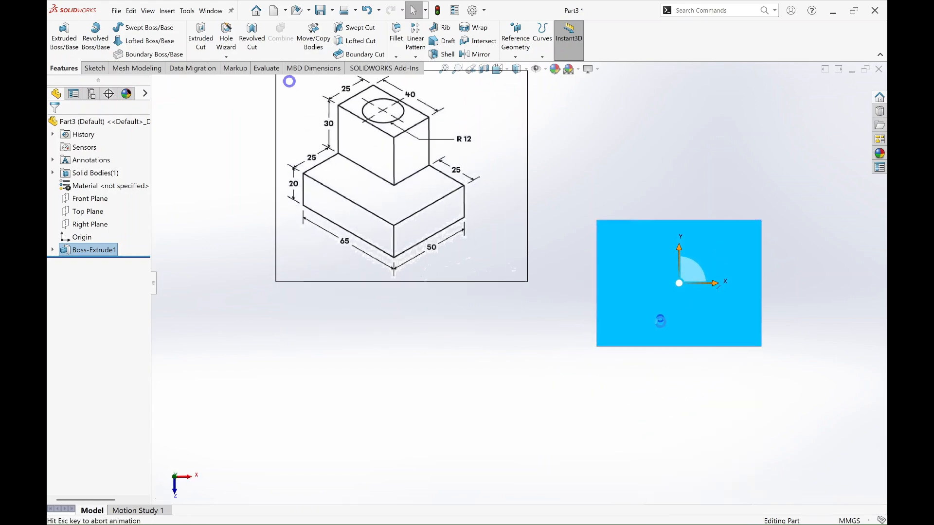
pyautogui.press('Escape')
pyautogui.press('Escape')
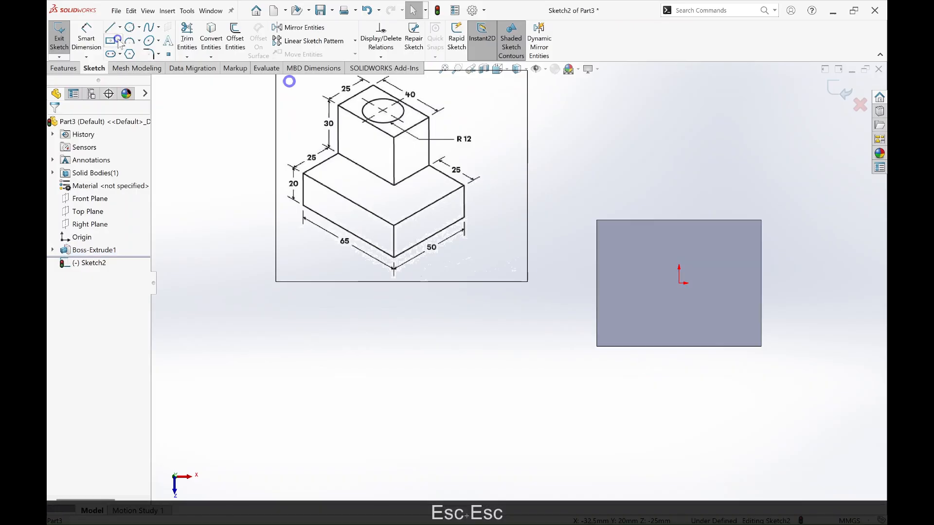
pyautogui.click(117, 42)
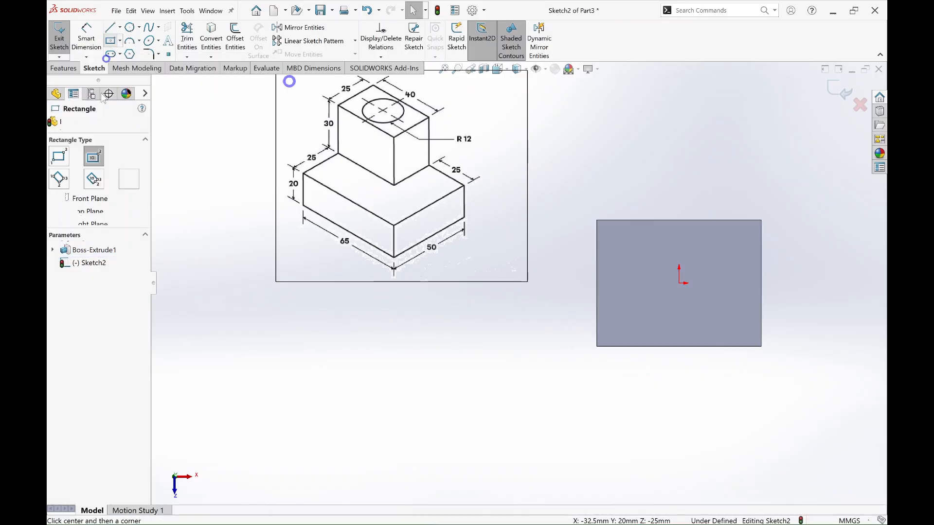
pyautogui.click(59, 156)
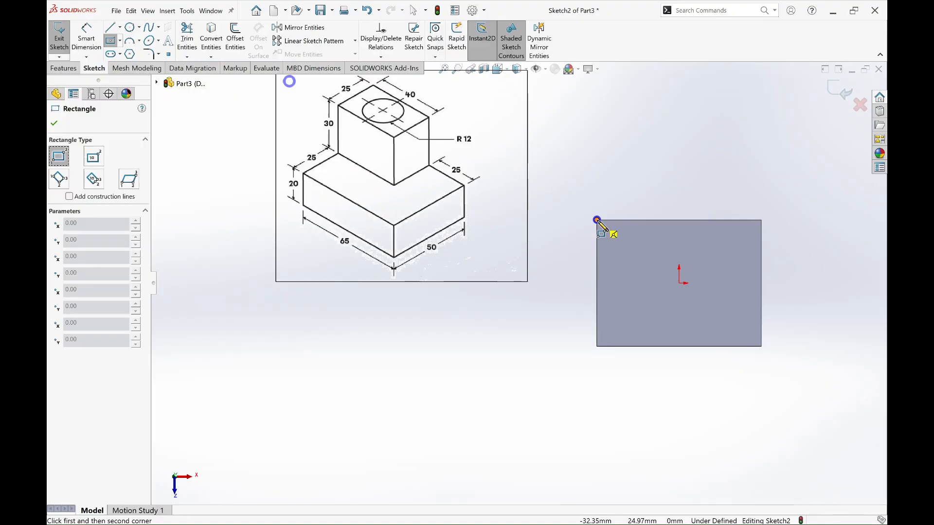
pyautogui.click(597, 220)
pyautogui.click(670, 275)
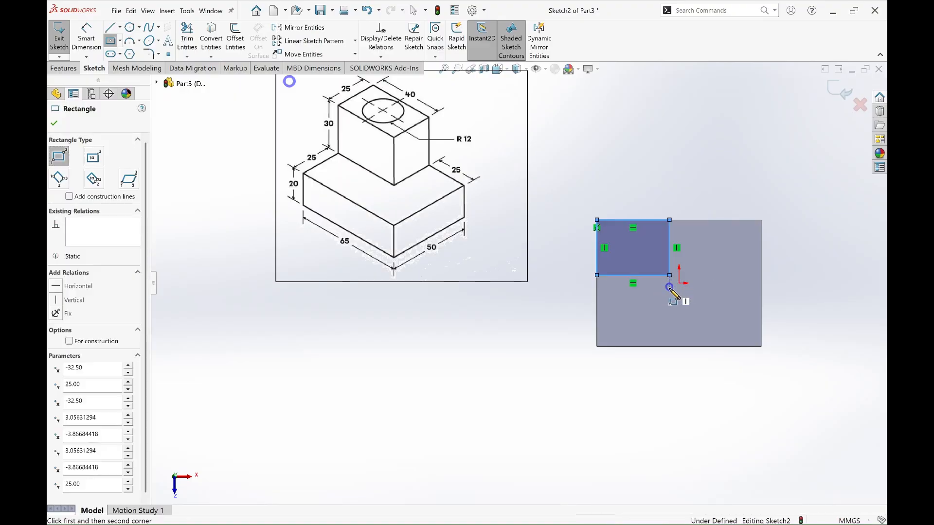
pyautogui.press('Escape')
# Step: Dimension the corner rectangle 40 mm wide and 25 mm high
pyautogui.press('d')
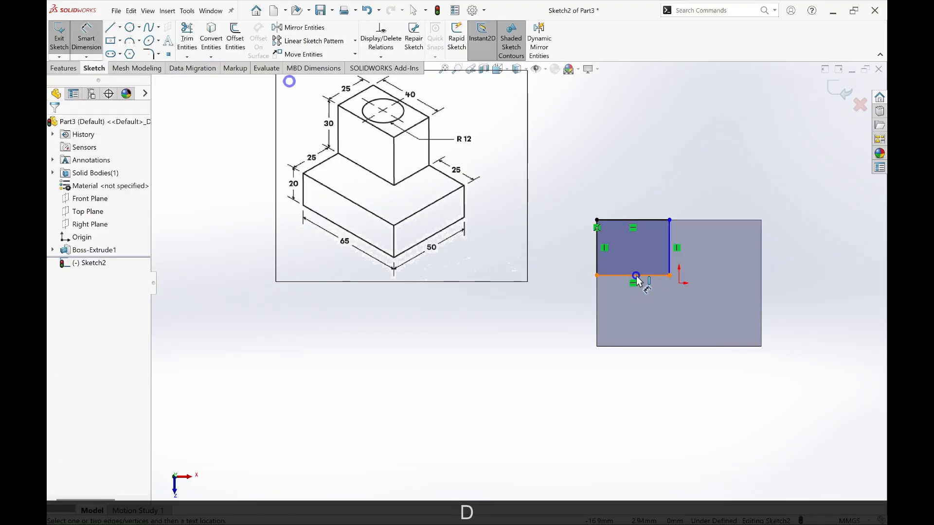
pyautogui.click(636, 276)
pyautogui.click(641, 296)
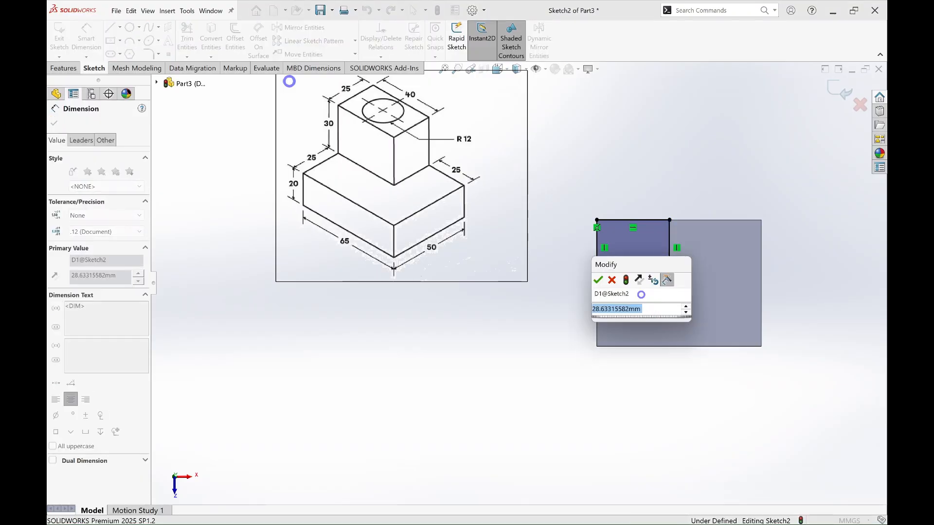
pyautogui.write('40')
pyautogui.press('Return')
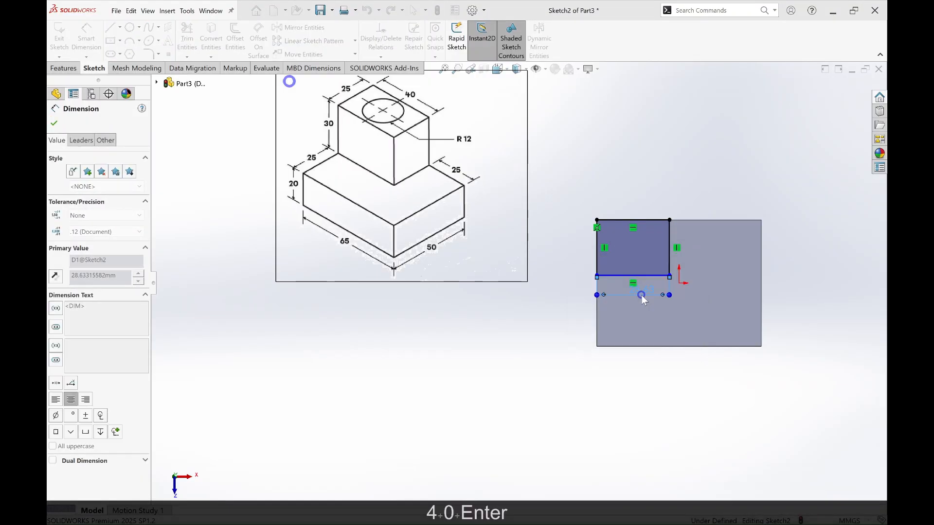
pyautogui.click(596, 243)
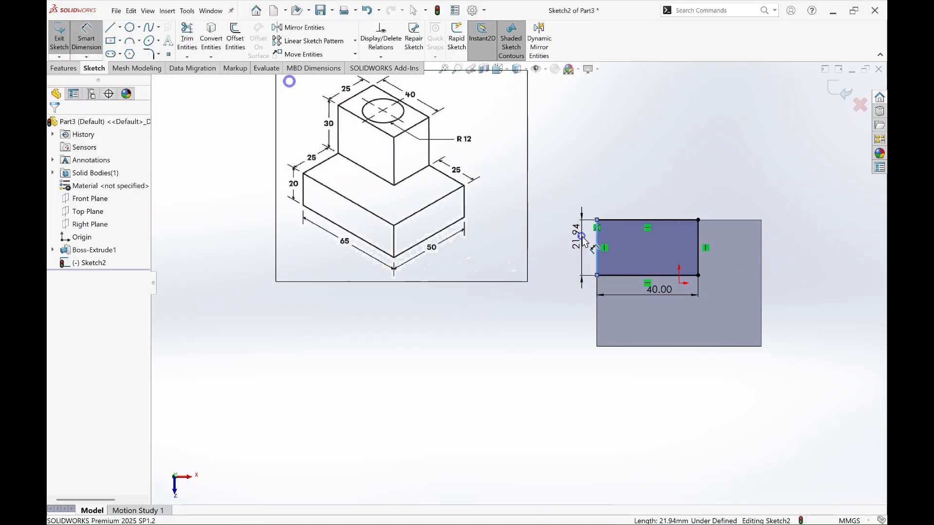
pyautogui.click(583, 241)
pyautogui.write('25')
pyautogui.press('Return')
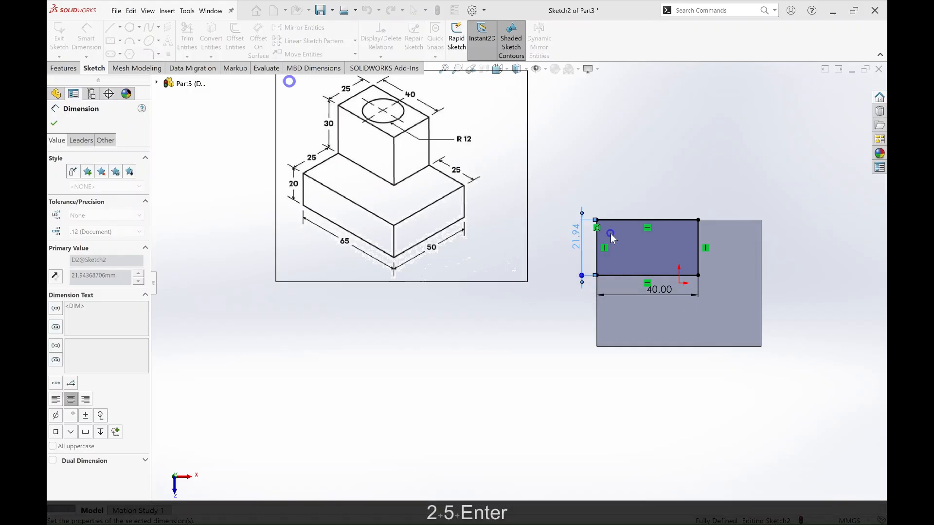
pyautogui.press('Escape')
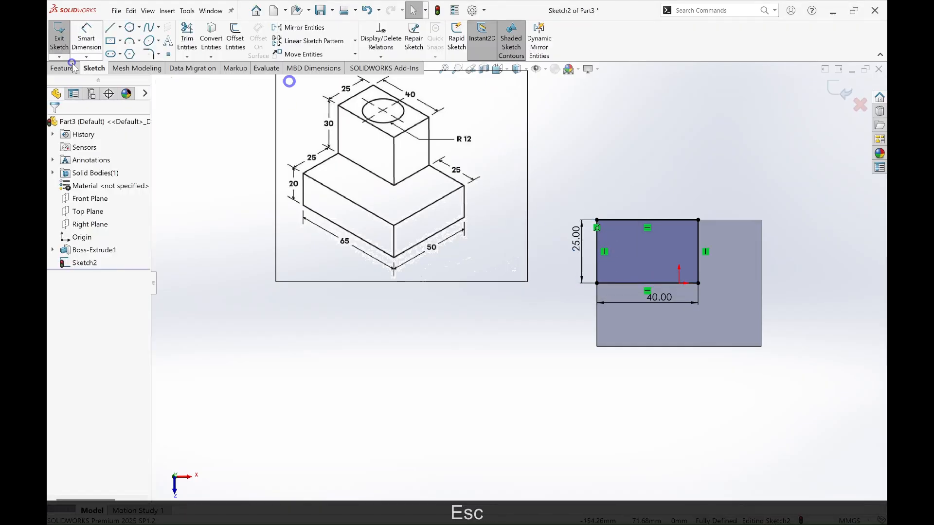
# Step: Extrude the 40 × 25 mm rectangle as a blind boss with a depth of 30 mm, merged with the base block
pyautogui.click(72, 67)
pyautogui.click(72, 42)
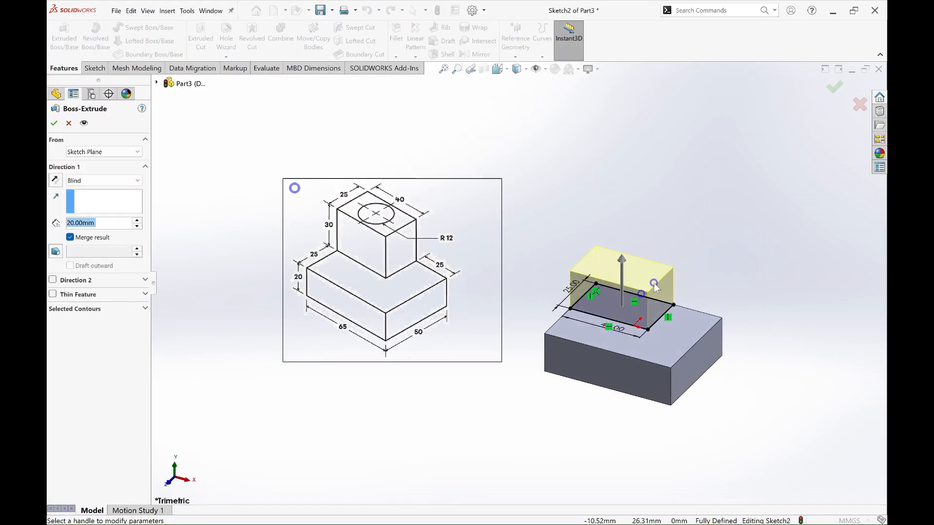
pyautogui.write('30')
pyautogui.press('Return')
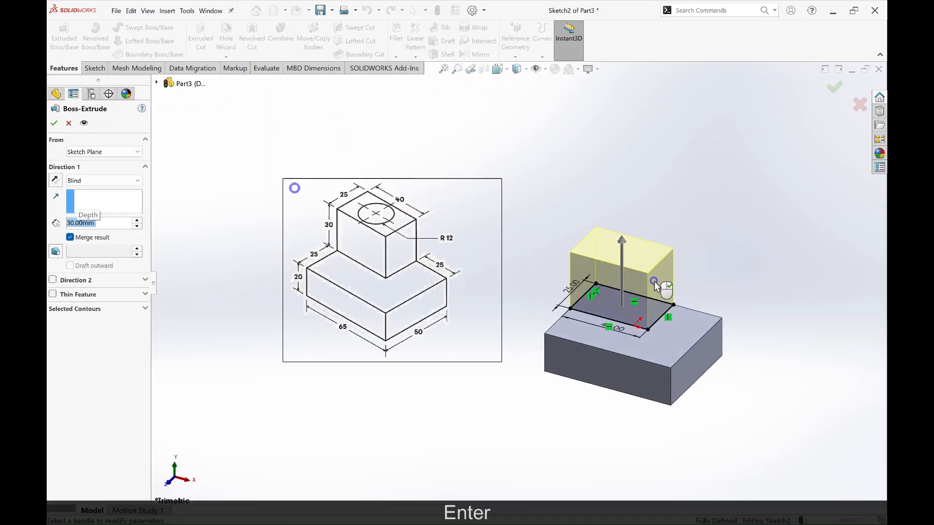
pyautogui.click(834, 87)
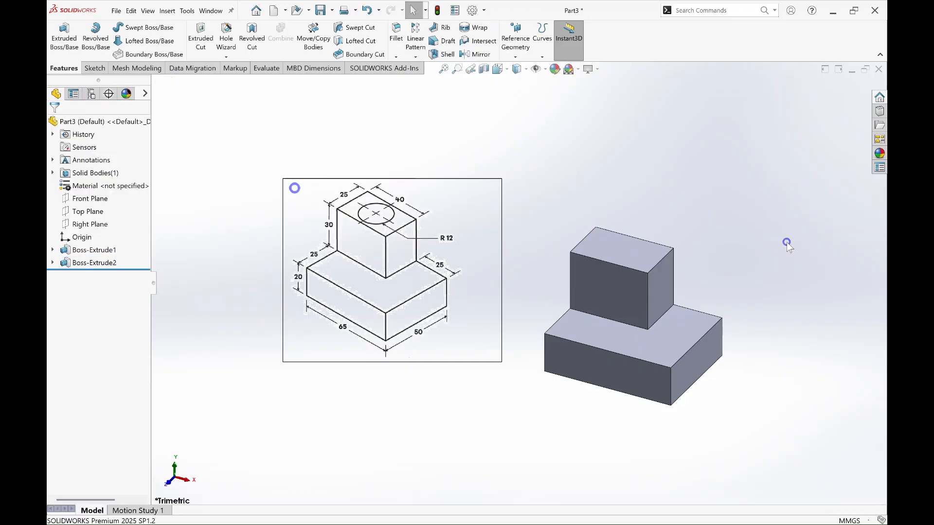
# Step: Start a sketch on the upper block's top face and examine the R12 hole's placement in the reference drawing
pyautogui.click(607, 245)
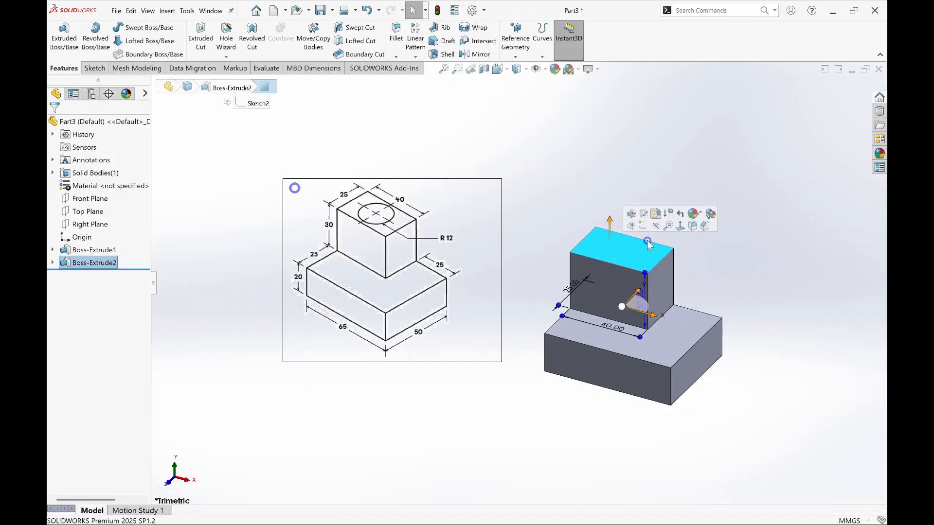
pyautogui.click(643, 225)
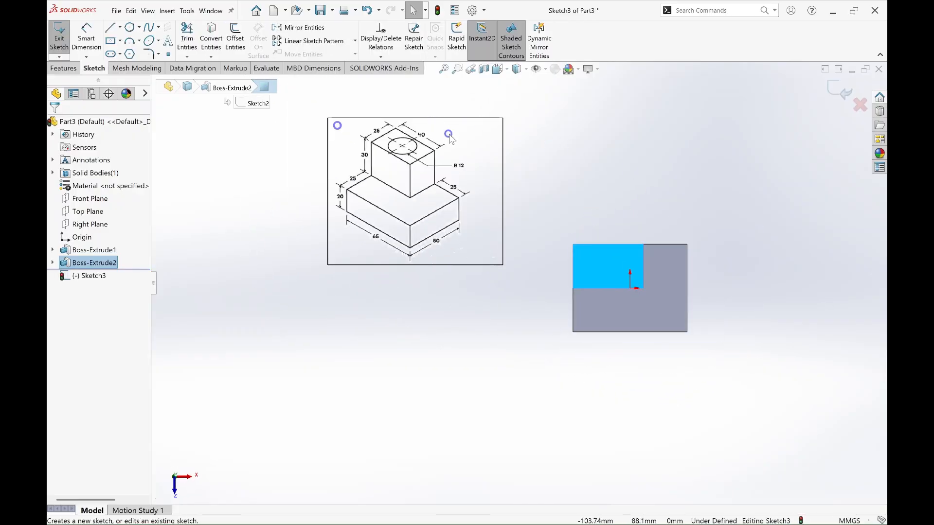
pyautogui.press('Escape')
pyautogui.scroll(5, 418, 127)
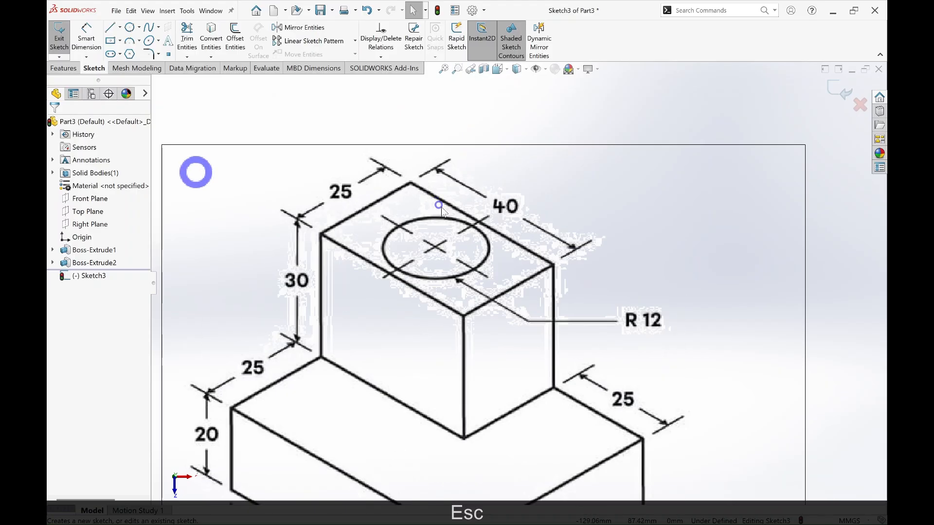
pyautogui.scroll(-3, 356, 223)
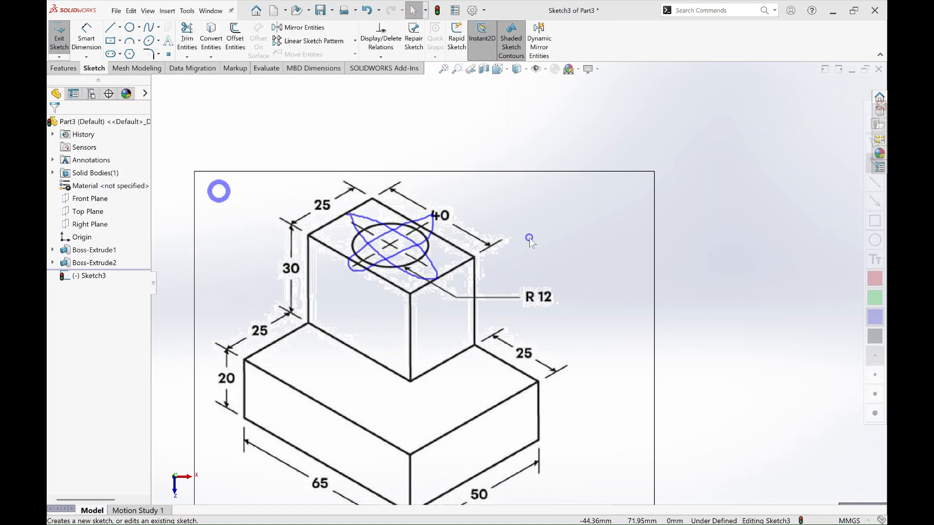
pyautogui.press('Escape')
pyautogui.scroll(-2, 611, 330)
pyautogui.scroll(8, 617, 340)
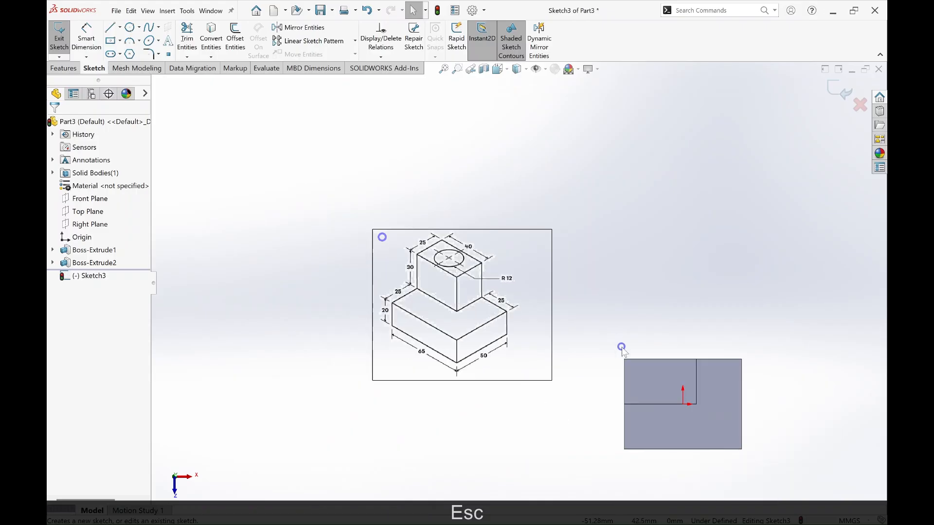
pyautogui.scroll(-1, 704, 387)
pyautogui.scroll(-2, 704, 388)
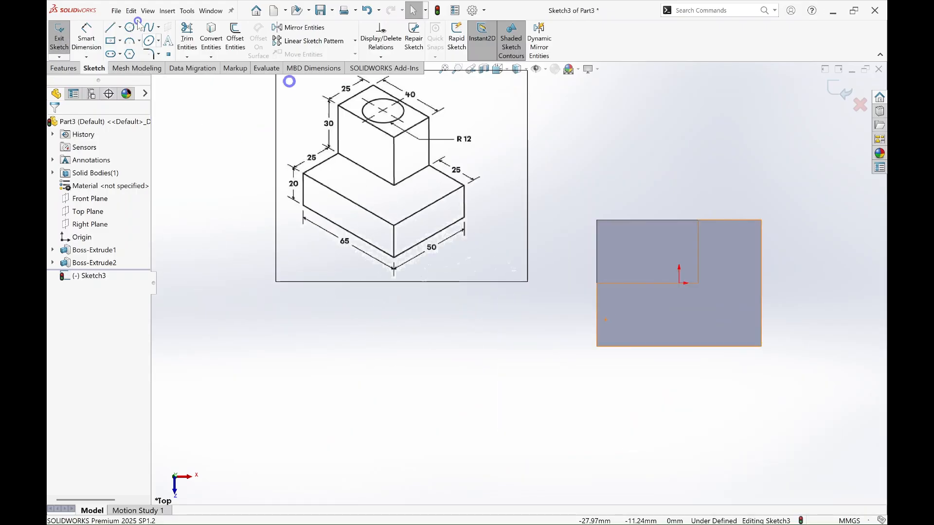
# Step: Sketch a centre-based circle with a radius of about 8.4 mm on the upper block's top face
pyautogui.click(130, 27)
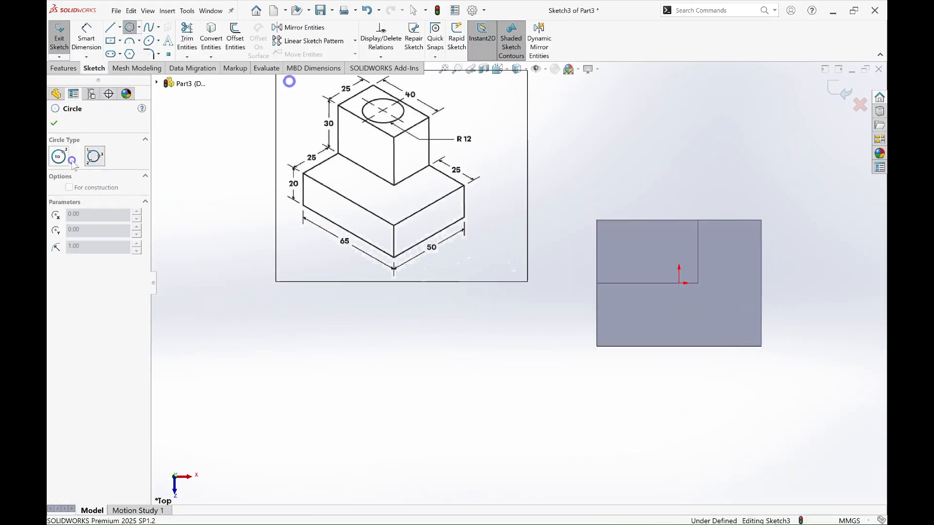
pyautogui.click(58, 155)
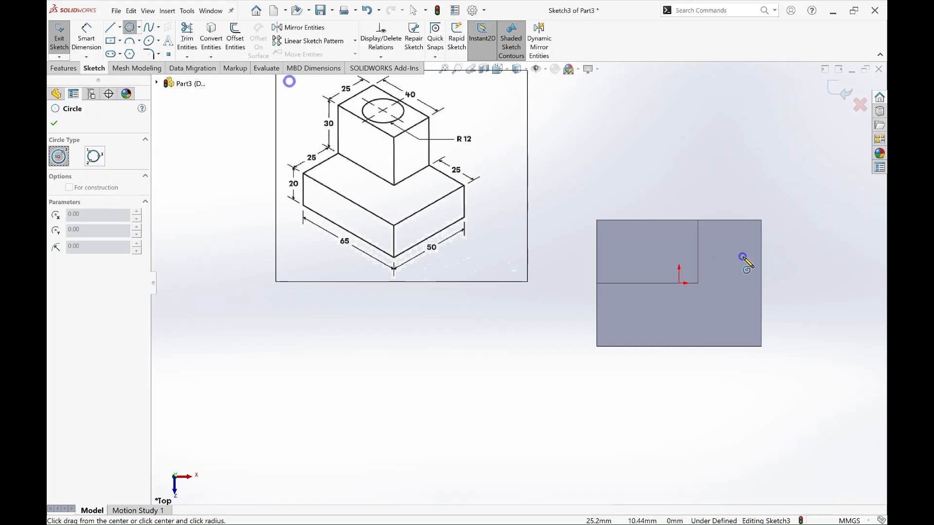
pyautogui.click(643, 248)
pyautogui.click(662, 260)
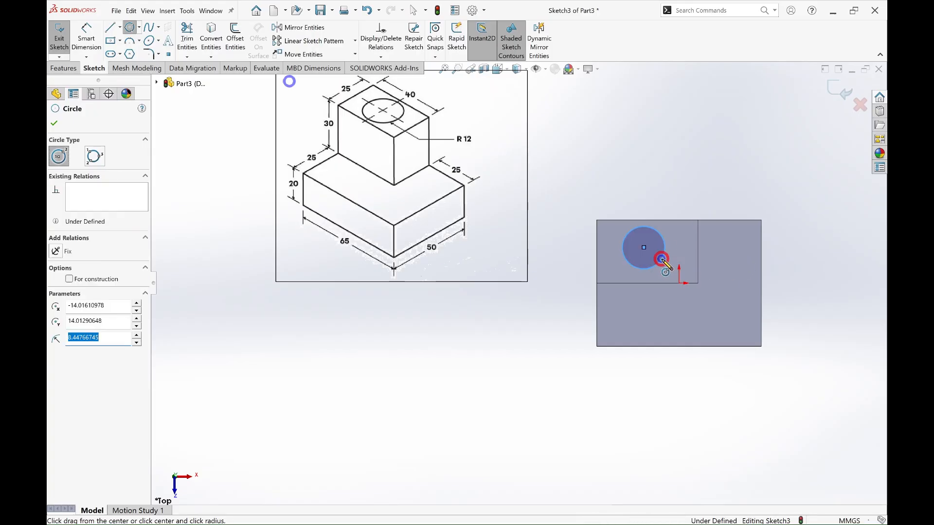
pyautogui.press('Escape')
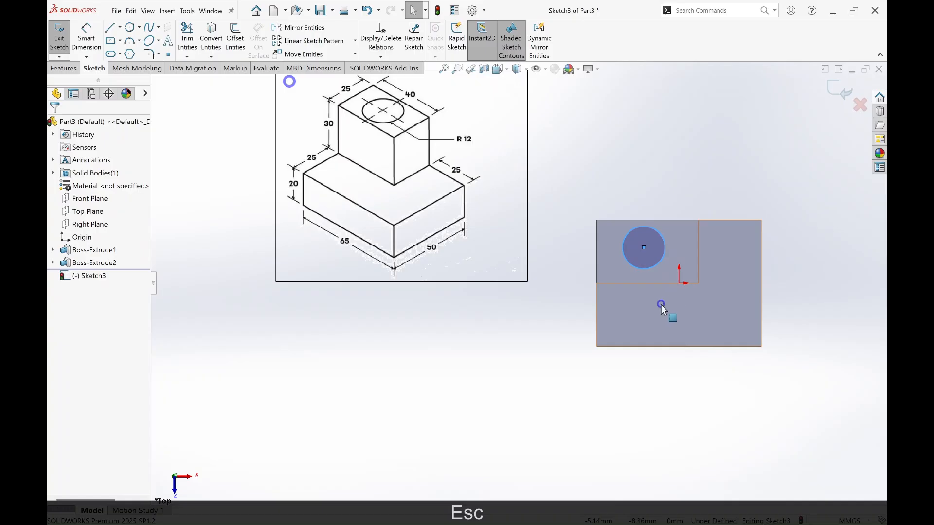
# Step: Dimension the circle's centre 20 mm from the upper block's right edge and 12.5 mm from its front edge
pyautogui.press('d')
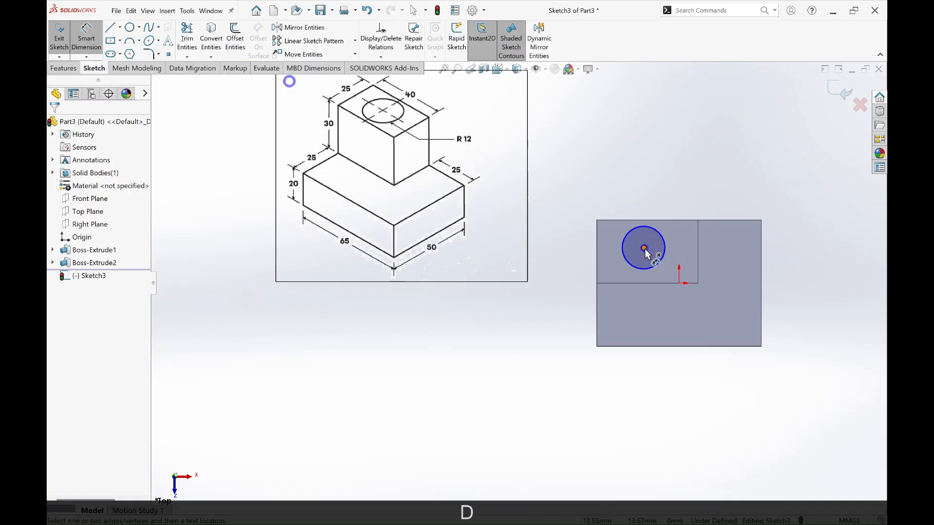
pyautogui.click(644, 248)
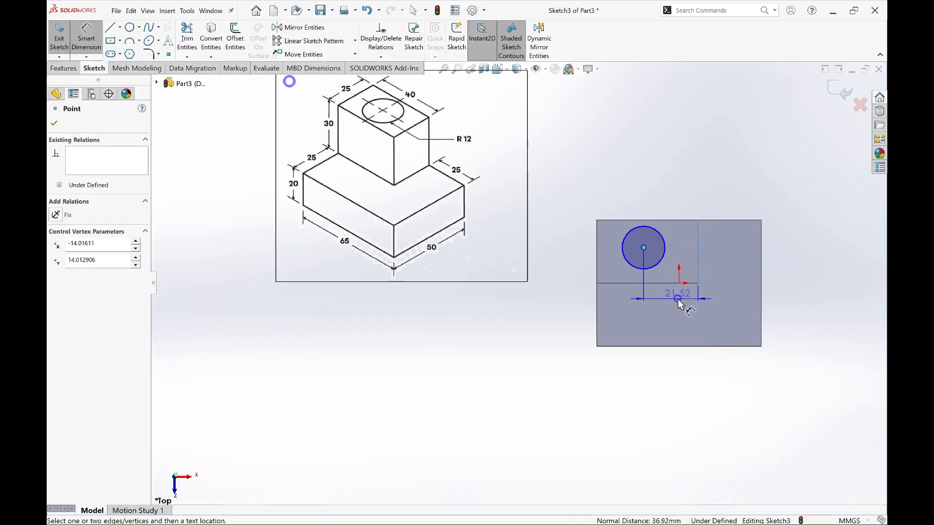
pyautogui.click(678, 299)
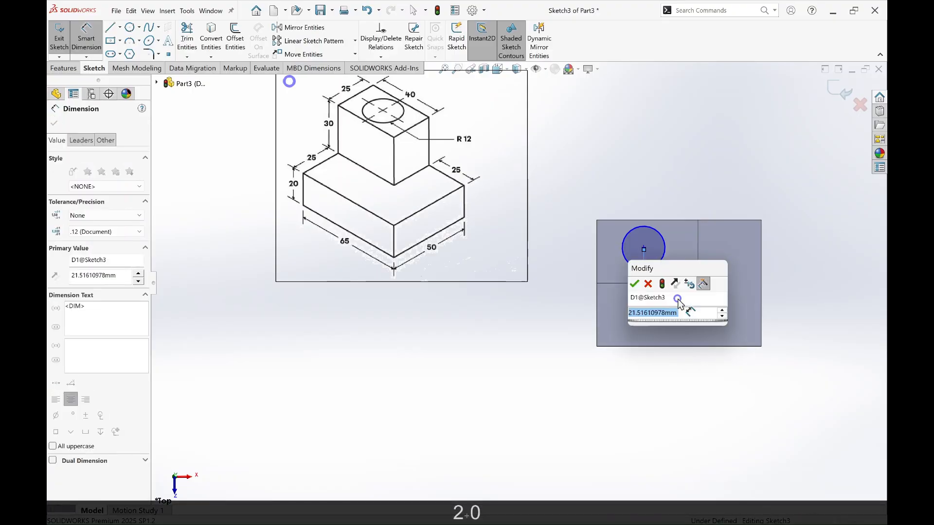
pyautogui.write('20')
pyautogui.press('Return')
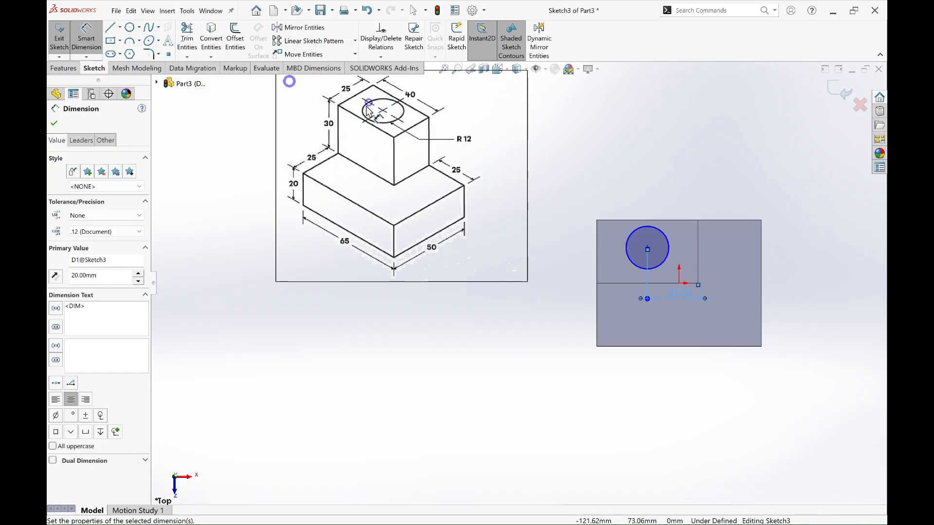
pyautogui.click(647, 248)
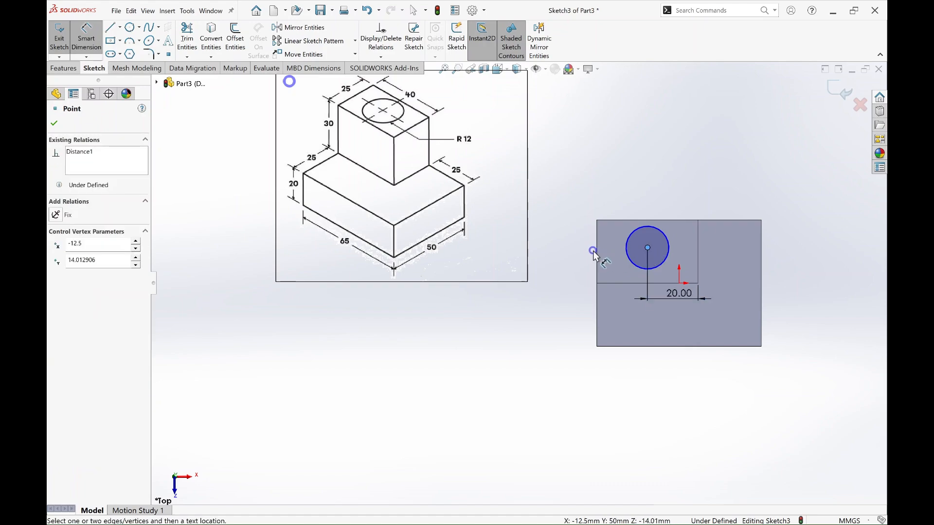
pyautogui.click(629, 284)
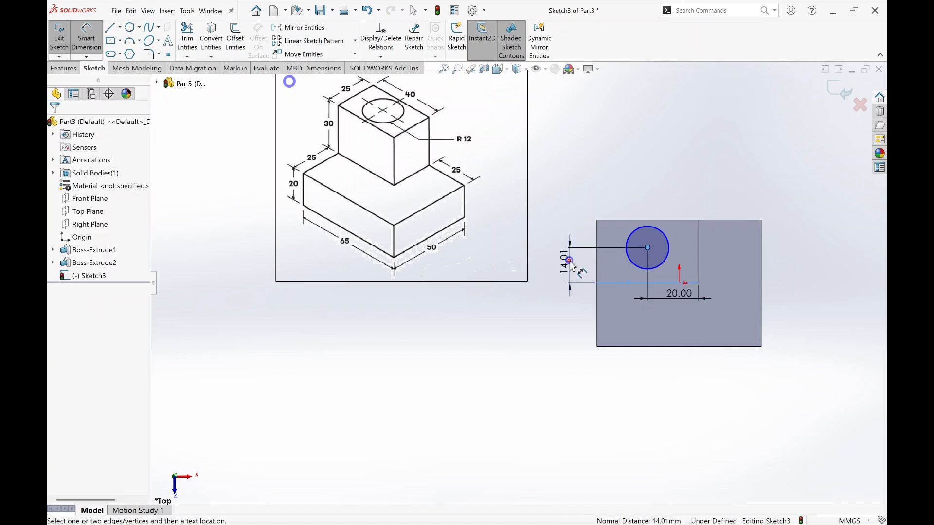
pyautogui.click(571, 263)
pyautogui.write('12.5')
pyautogui.press('Return')
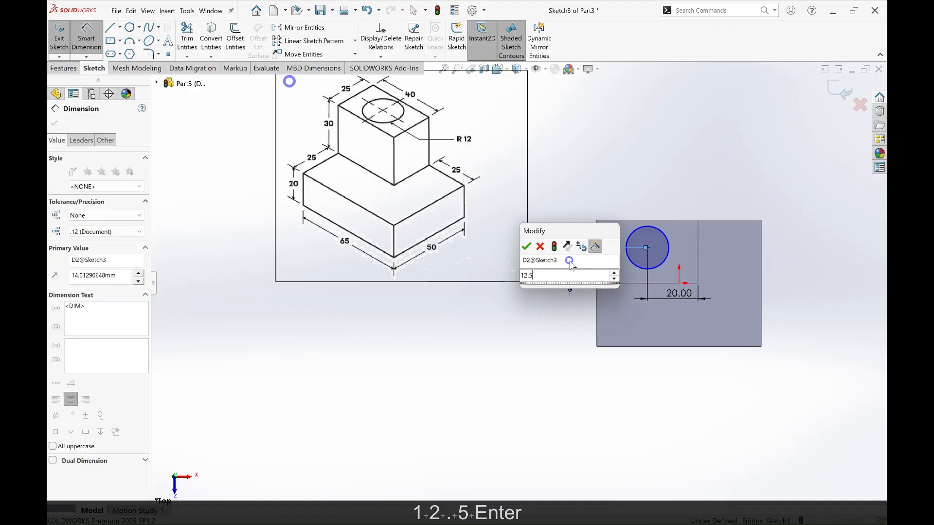
pyautogui.press('Escape')
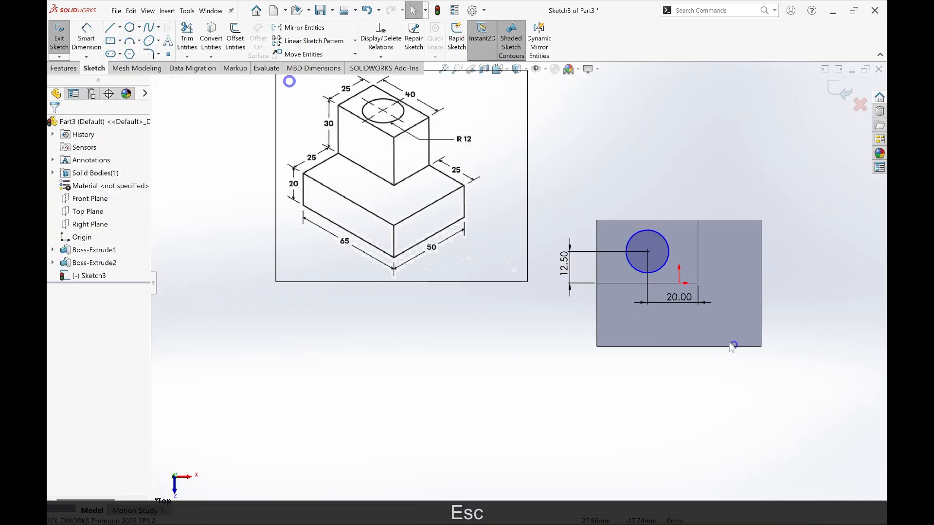
# Step: Dimension the circle's diameter as 24 mm
pyautogui.press('d')
pyautogui.click(670, 261)
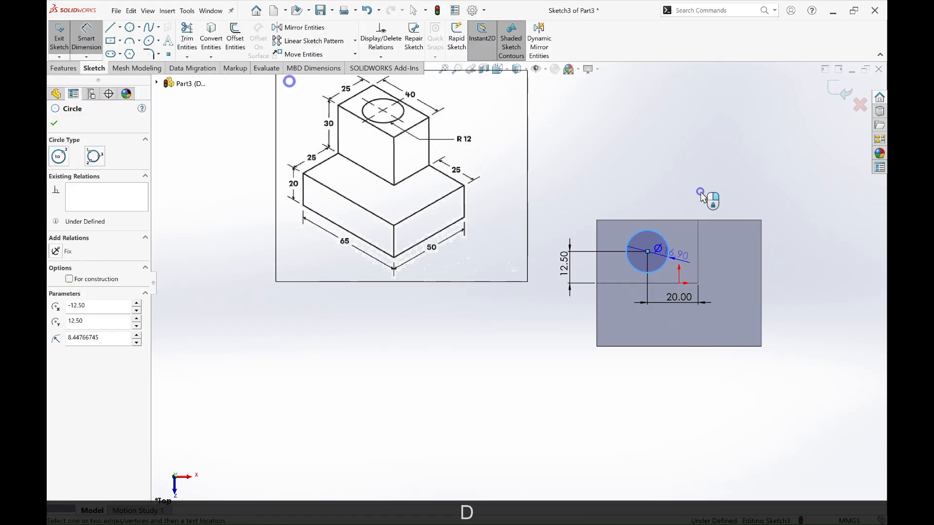
pyautogui.click(700, 197)
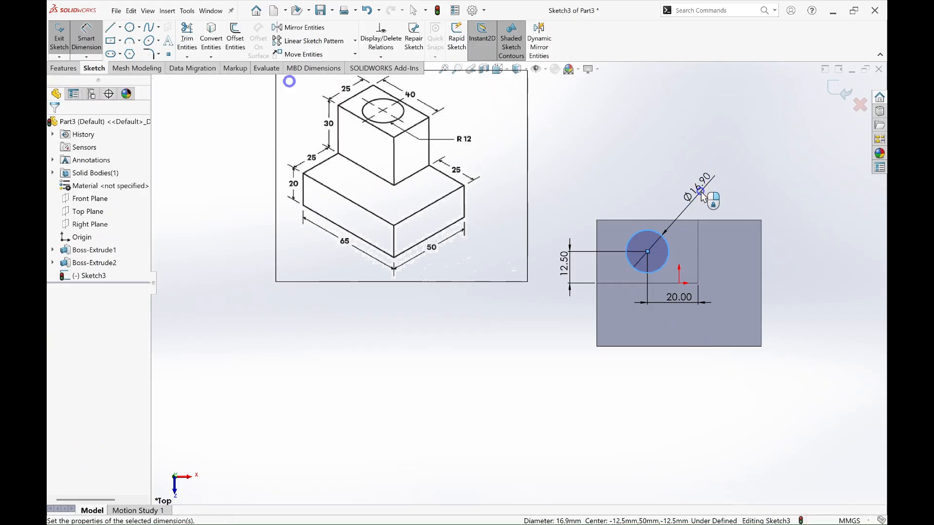
pyautogui.write('24')
pyautogui.press('Return')
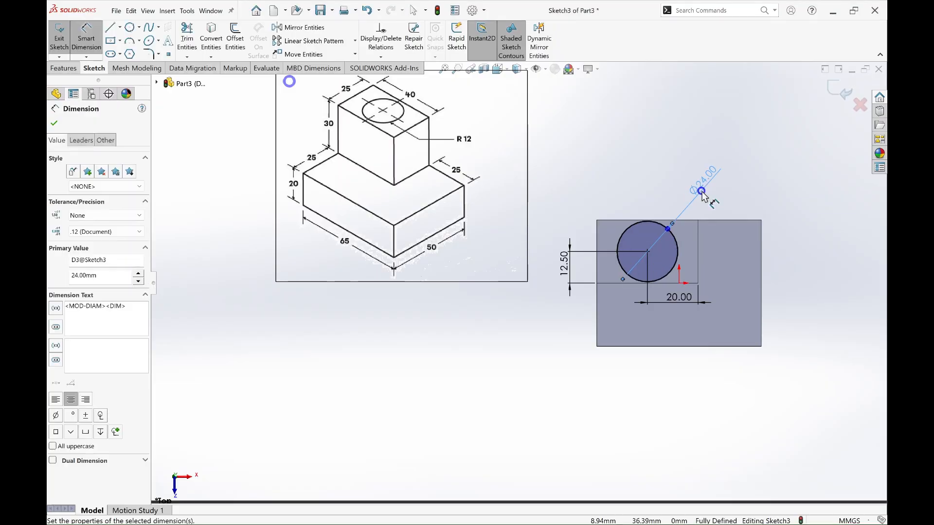
# Step: Cut the 24 mm circle through the whole part with an extruded cut set to Through All
pyautogui.click(63, 68)
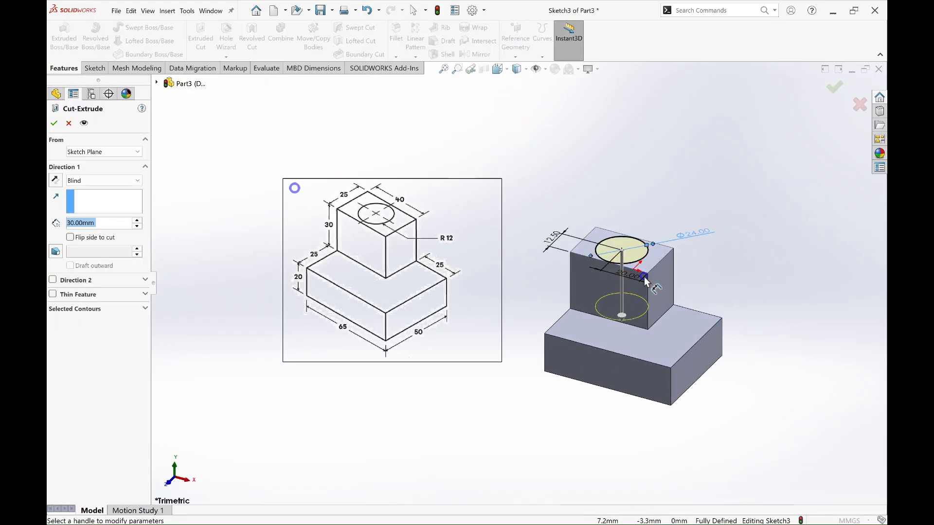
pyautogui.click(128, 180)
pyautogui.click(119, 202)
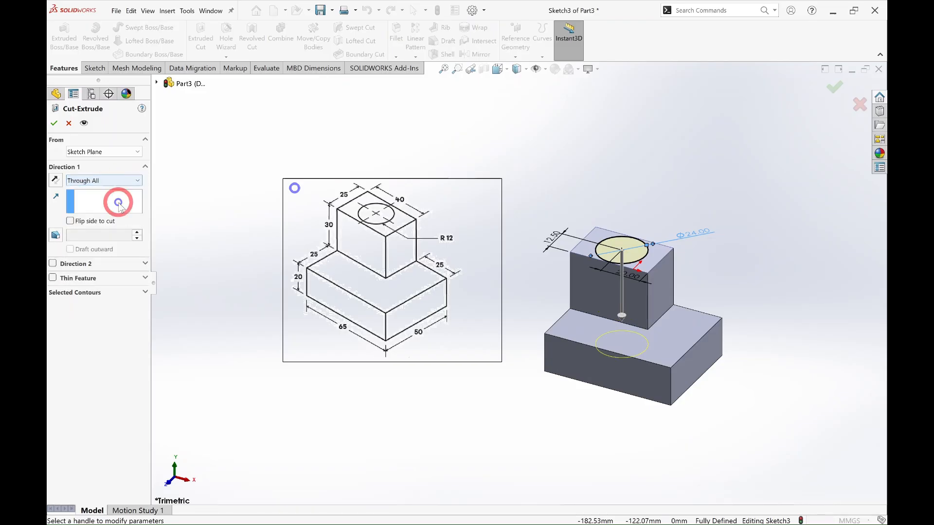
pyautogui.click(833, 92)
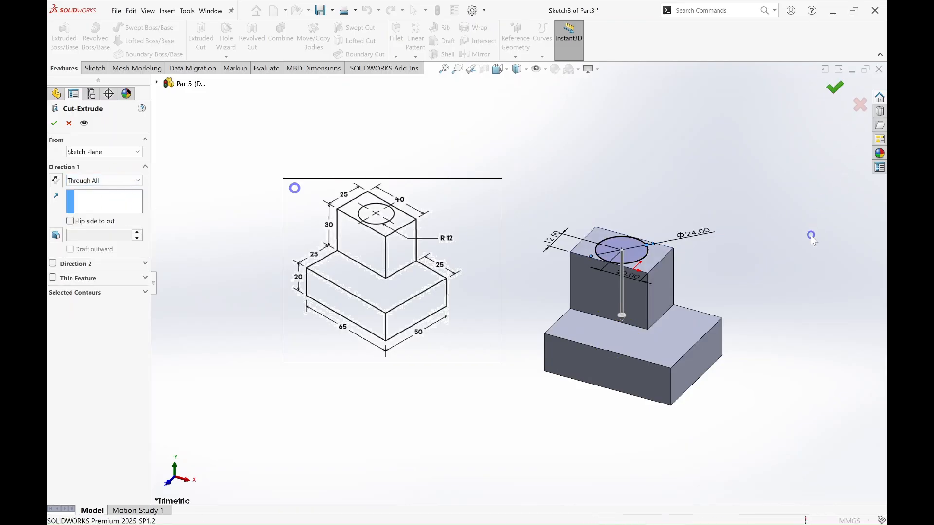
# Step: Start a fillet and select the four vertical edges of the upper block
pyautogui.moveTo(779, 272); pyautogui.dragTo(726, 344, button='middle')
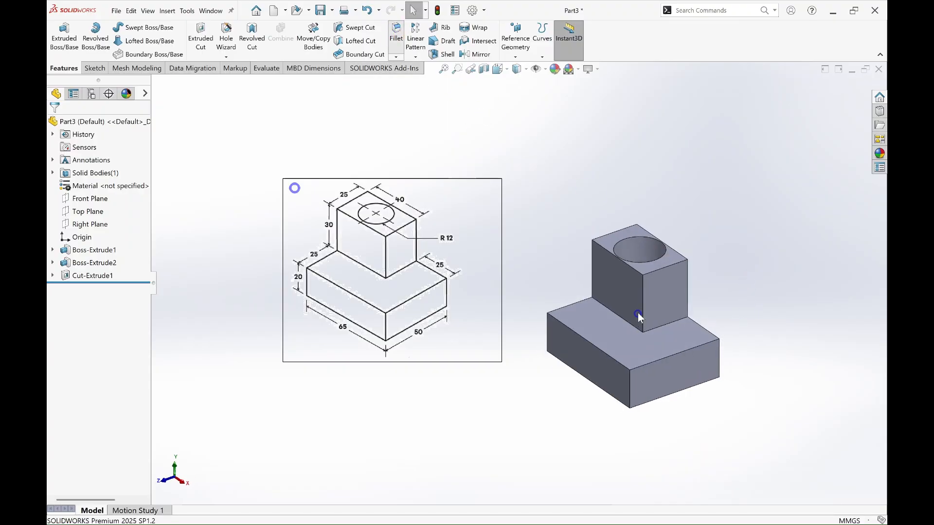
pyautogui.click(643, 290)
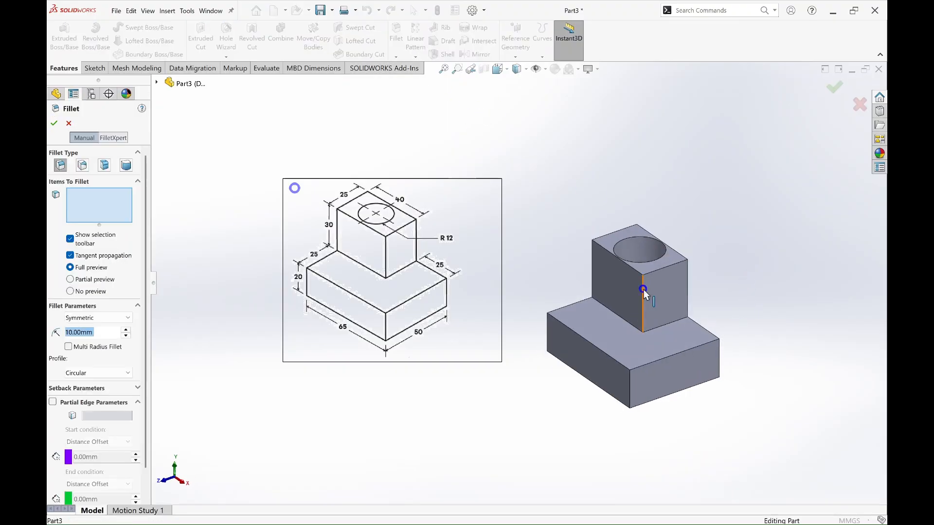
pyautogui.click(687, 284)
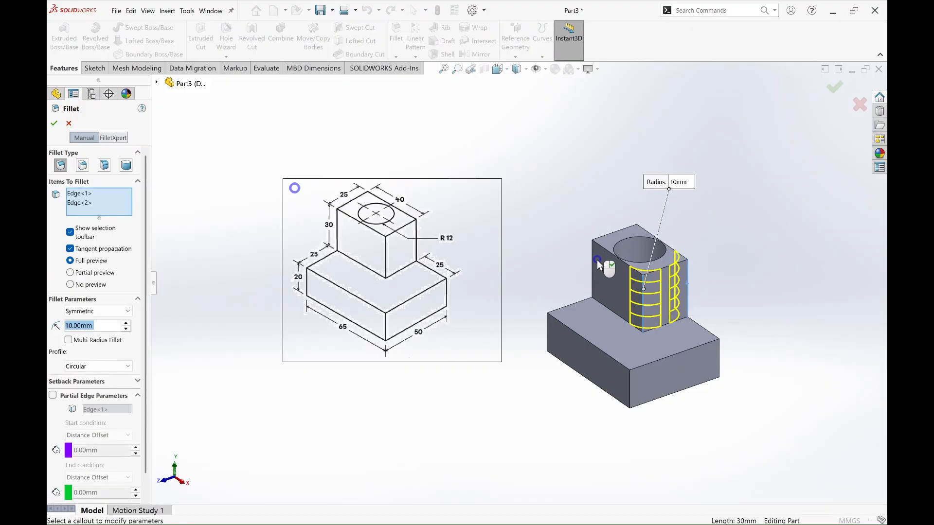
pyautogui.click(593, 259)
pyautogui.moveTo(736, 267); pyautogui.dragTo(713, 279, button='middle')
pyautogui.click(714, 273)
pyautogui.moveTo(736, 324); pyautogui.dragTo(771, 319, button='middle')
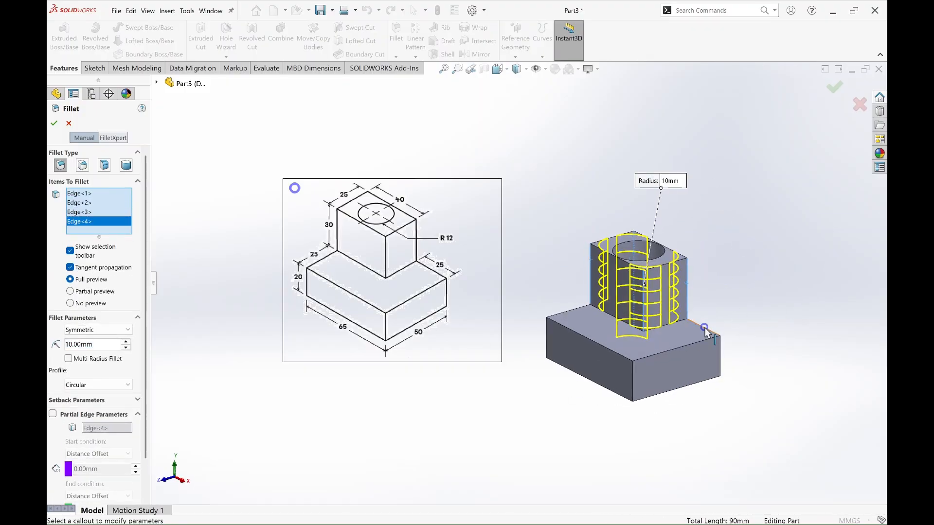
# Step: Add the base block's outer top edges to the fillet and apply it with a 2 mm radius
pyautogui.click(704, 326)
pyautogui.click(709, 339)
pyautogui.click(604, 346)
pyautogui.click(569, 311)
pyautogui.moveTo(747, 391); pyautogui.dragTo(779, 388, button='middle')
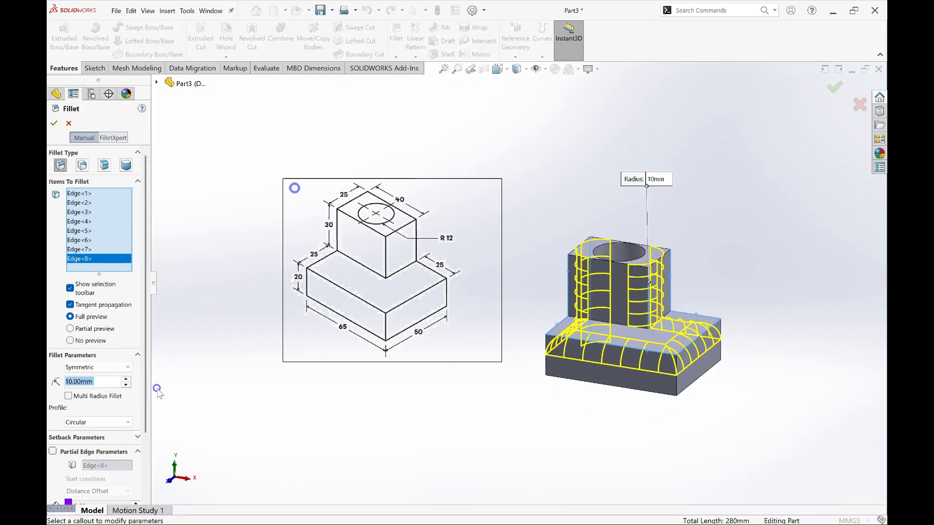
pyautogui.write('2')
pyautogui.press('Return')
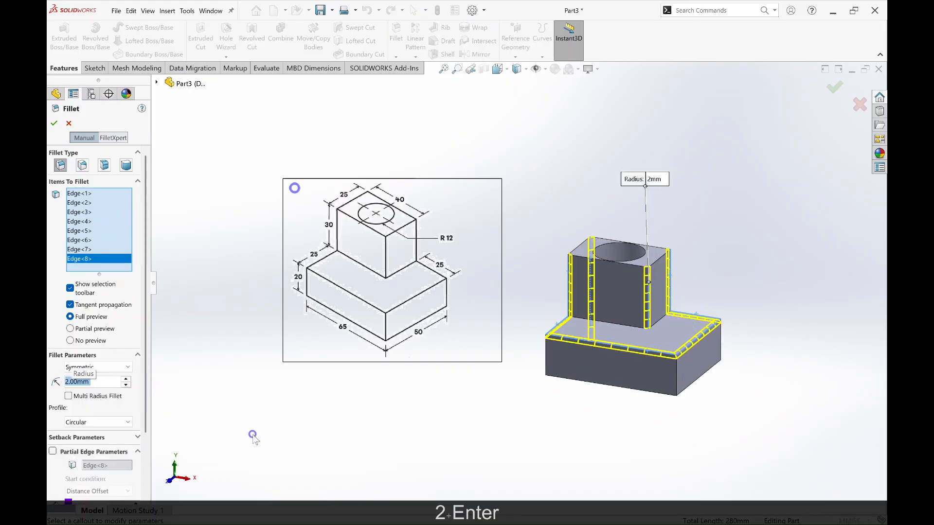
pyautogui.click(54, 122)
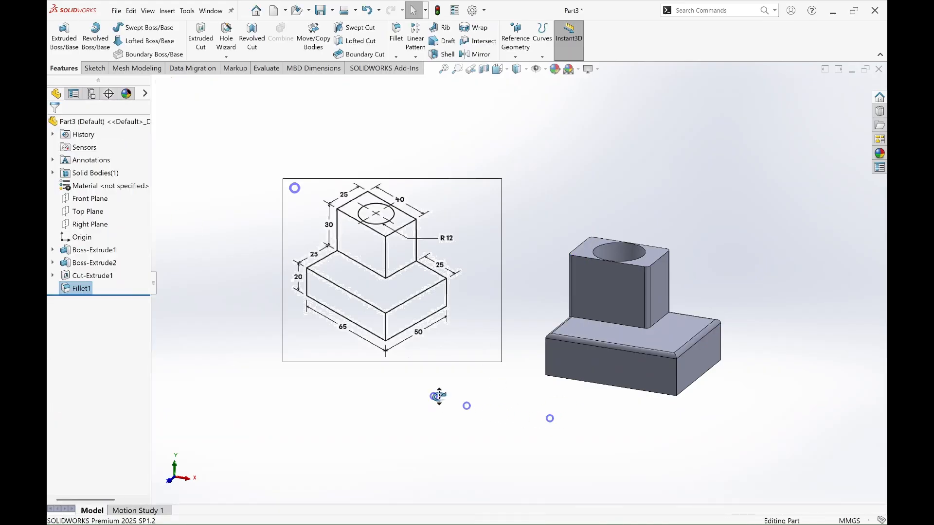
pyautogui.moveTo(438, 394); pyautogui.dragTo(654, 452, button='middle')
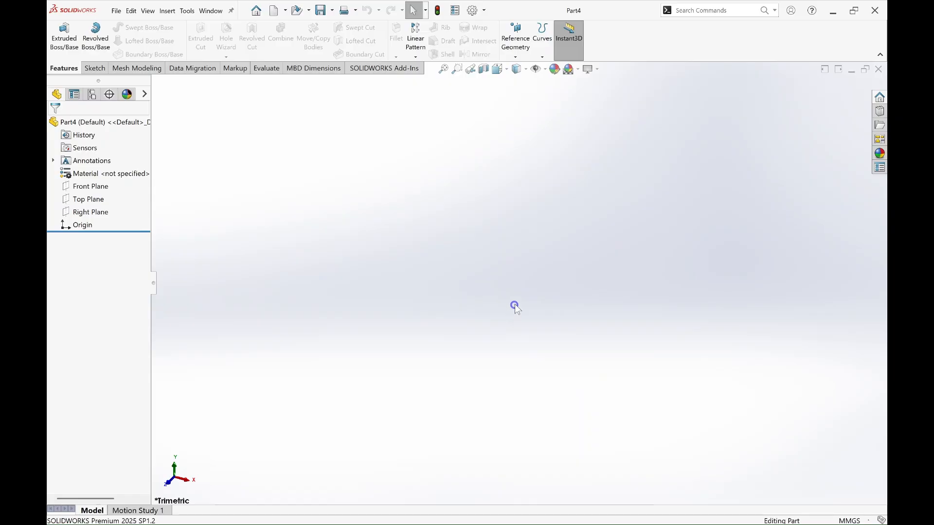
# Step: Start a sketch on the Top Plane of the new part
pyautogui.click(90, 199)
pyautogui.rightClick(96, 199)
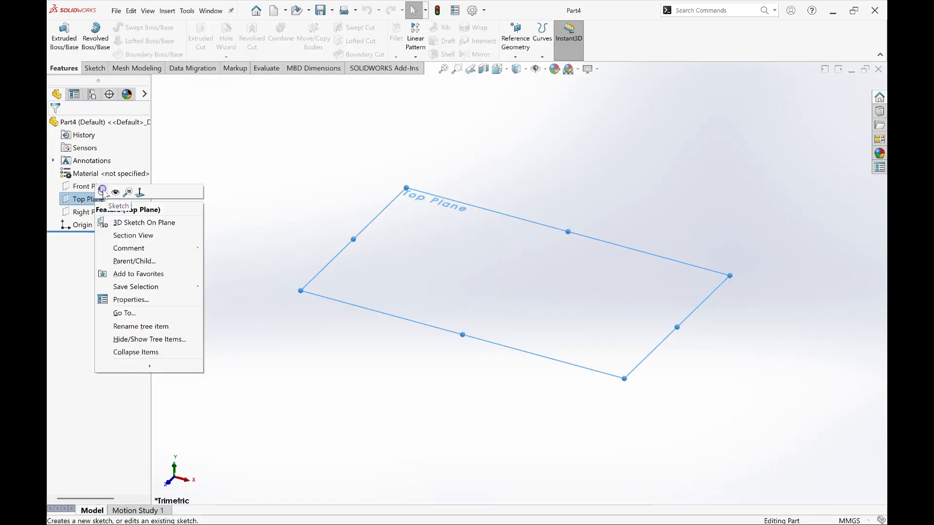
pyautogui.click(101, 192)
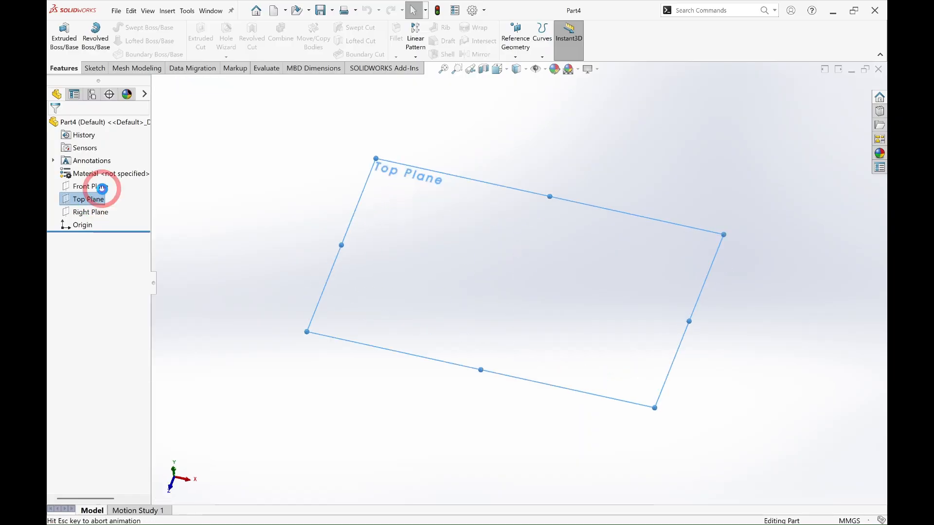
pyautogui.click(462, 441)
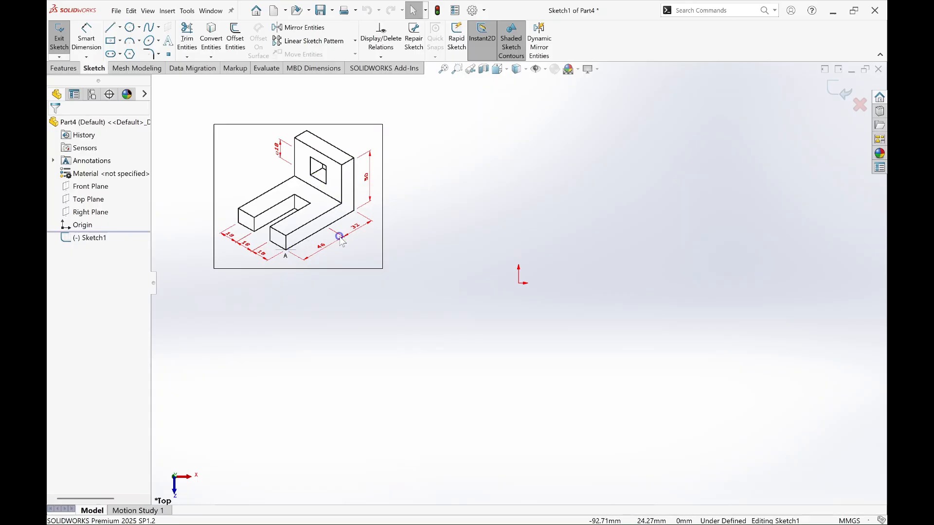
# Step: Draw a center rectangle about 93 by 77 mm centred on the origin
pyautogui.click(111, 41)
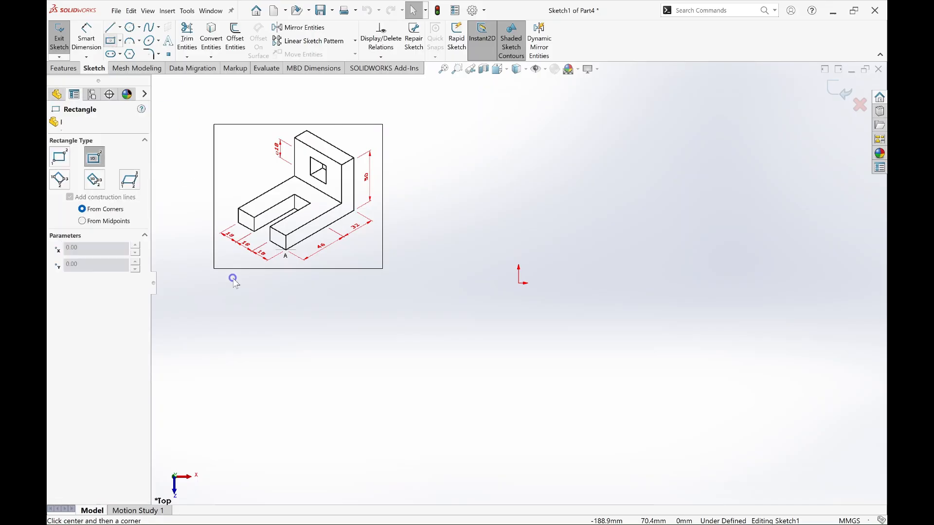
pyautogui.click(519, 283)
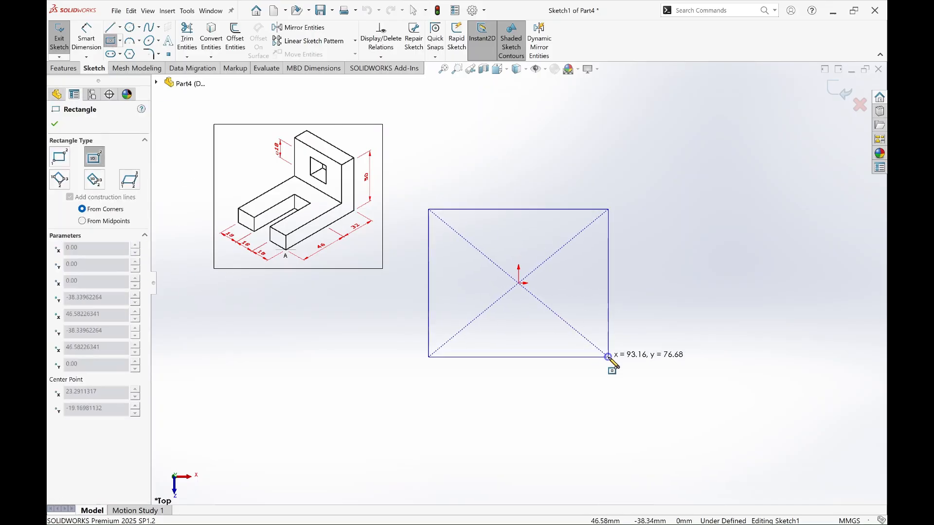
pyautogui.click(608, 357)
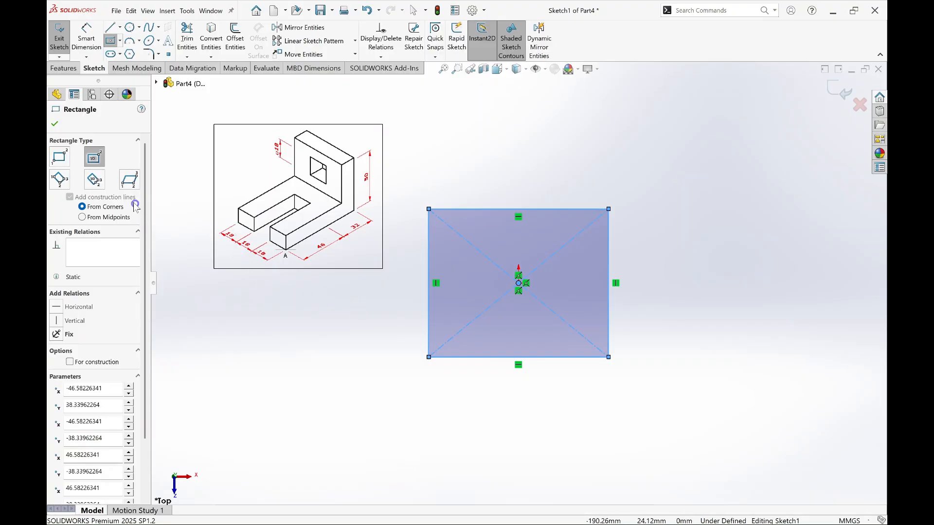
# Step: Dimension the rectangle's lower horizontal side and set its length to 46+32 mm
pyautogui.click(86, 38)
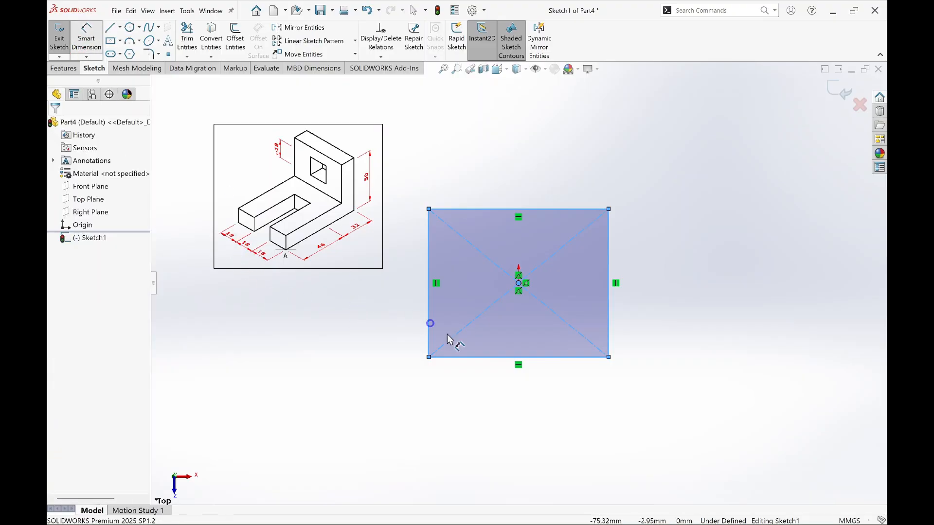
pyautogui.click(503, 358)
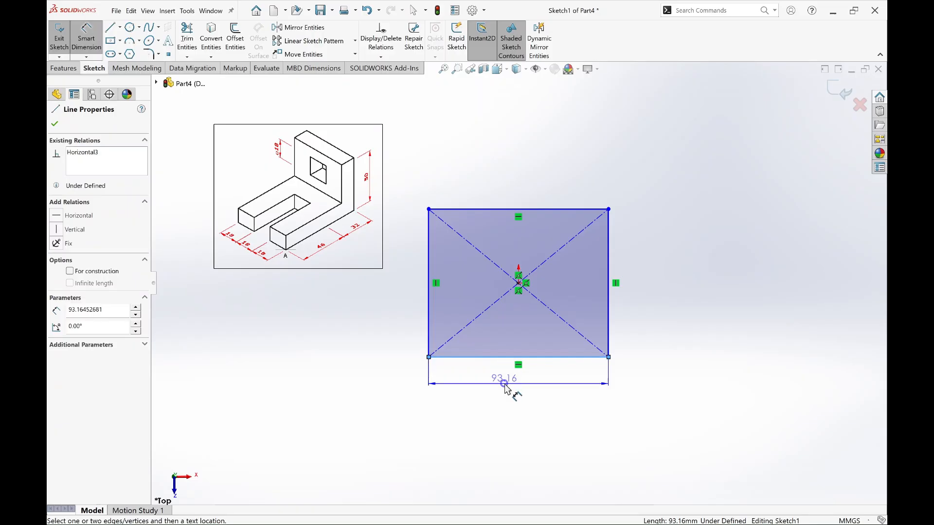
pyautogui.click(504, 383)
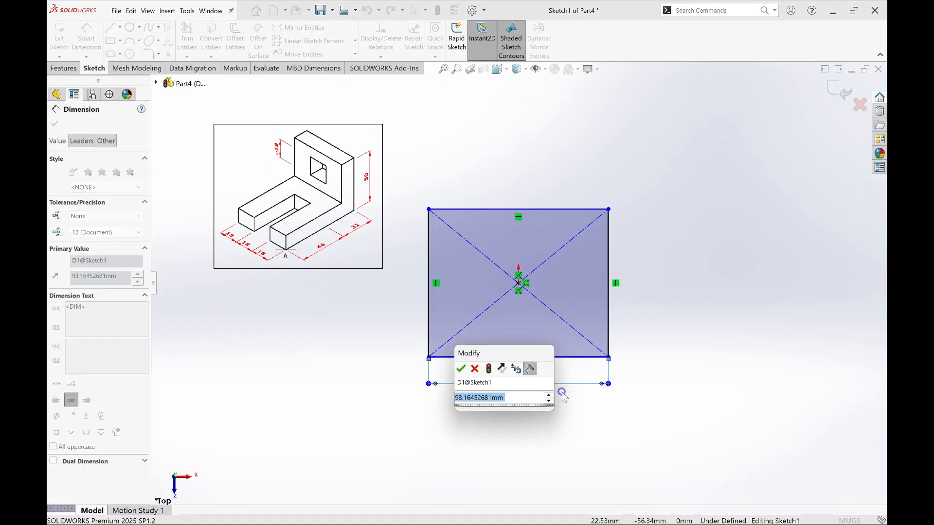
pyautogui.write('46+')
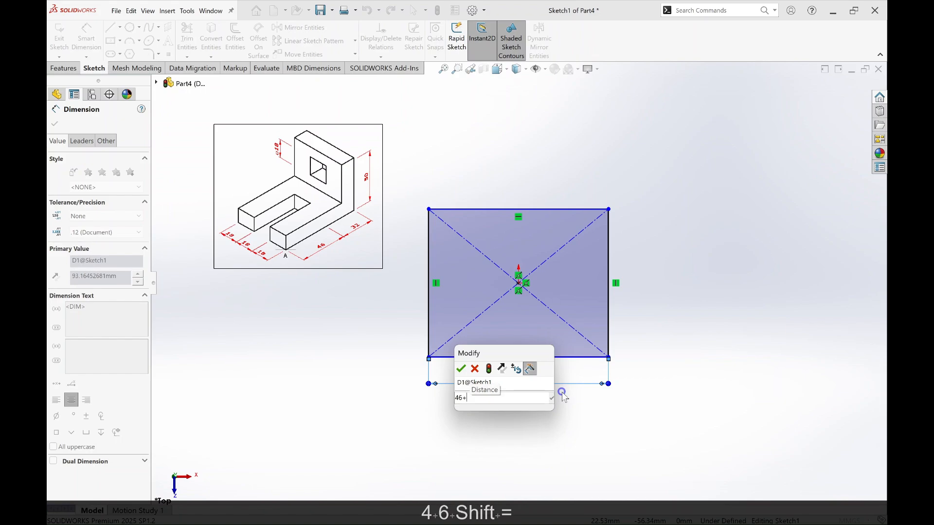
pyautogui.write('32')
pyautogui.press('Return')
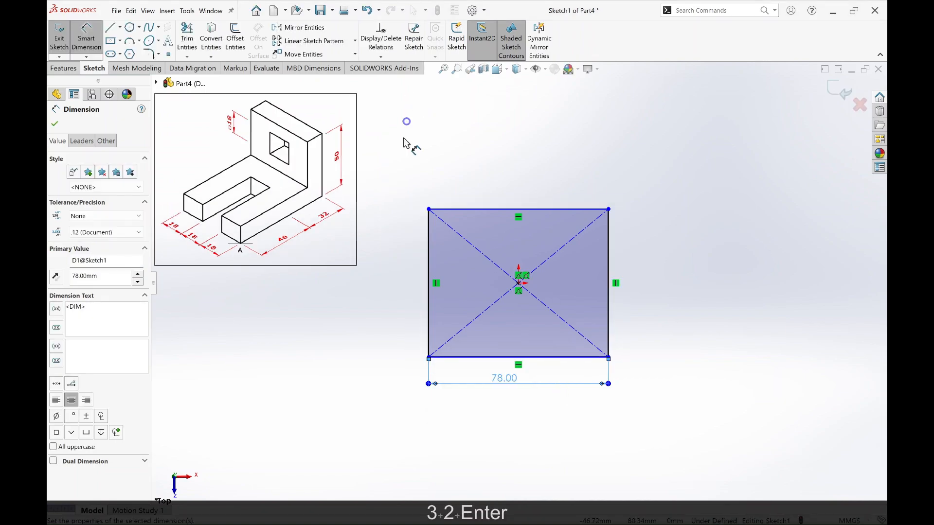
# Step: Dimension the rectangle's vertical side as 18+18+18 mm and finish dimensioning
pyautogui.click(427, 263)
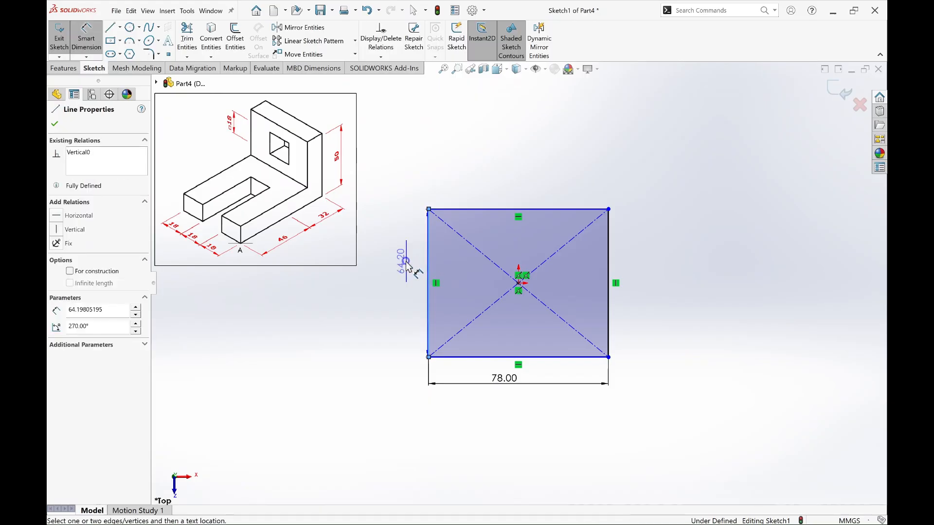
pyautogui.click(405, 262)
pyautogui.write('1')
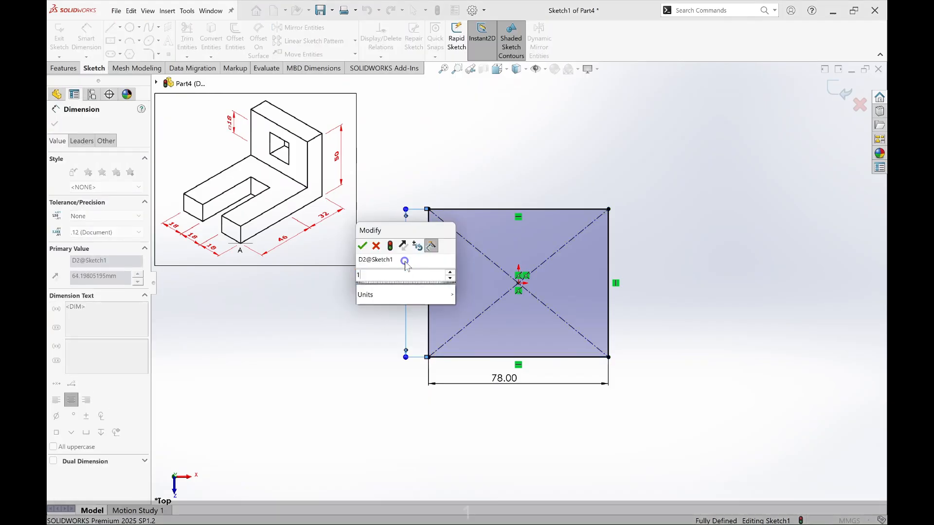
pyautogui.write('8+18')
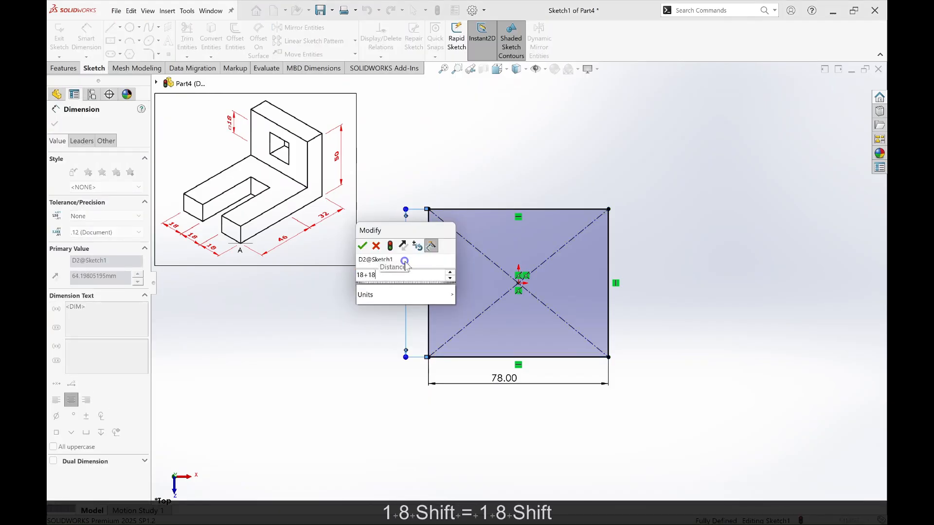
pyautogui.write('+18')
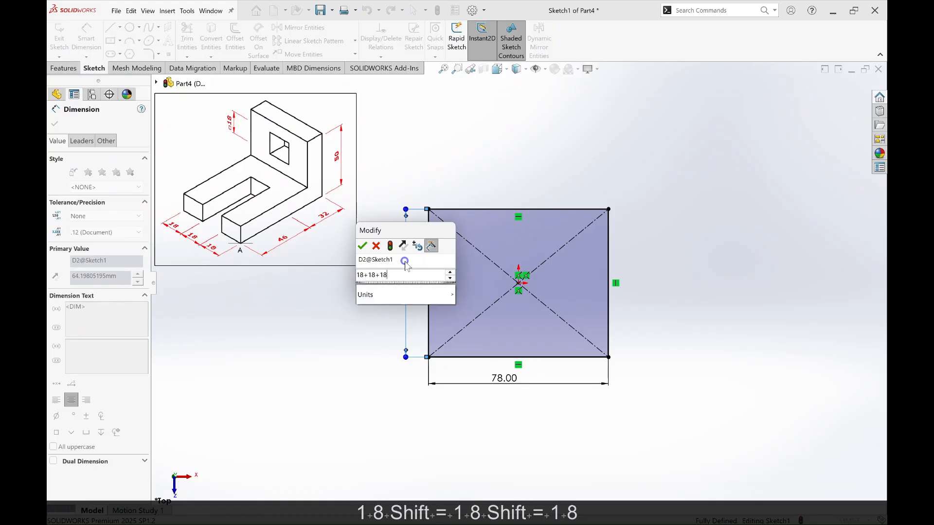
pyautogui.press('Return')
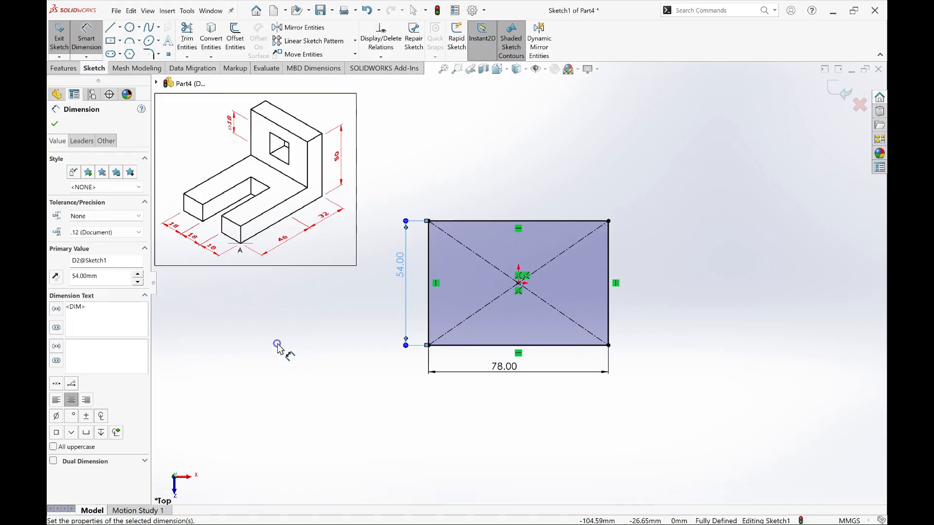
pyautogui.click(56, 121)
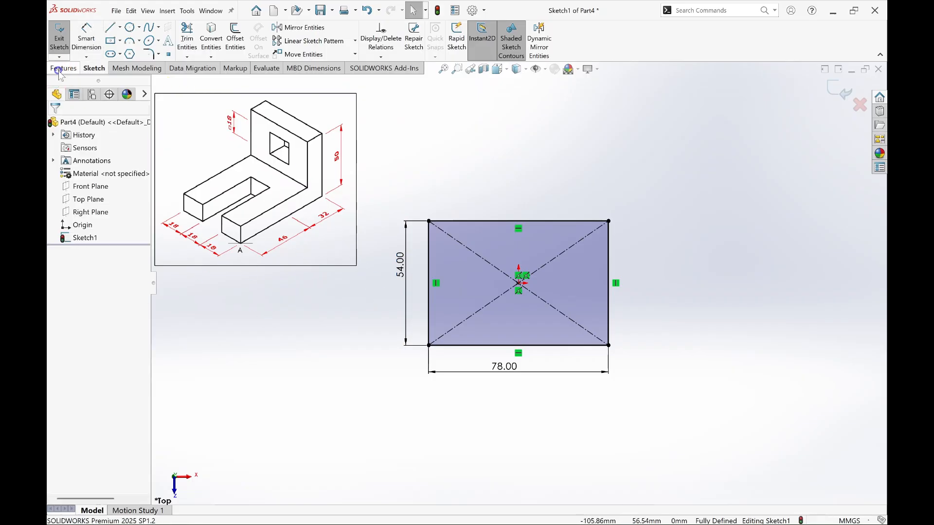
# Step: Extrude the rectangle as a blind boss 10 mm deep to form the base plate
pyautogui.click(63, 69)
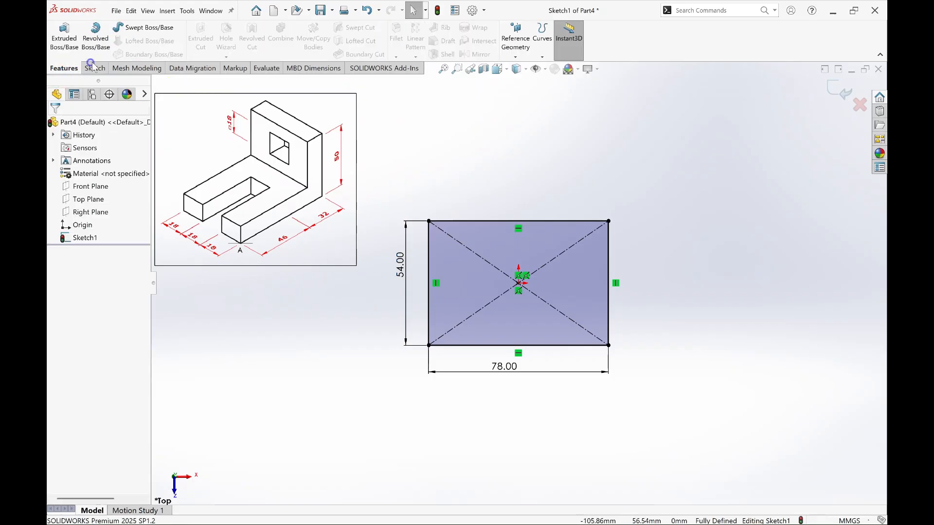
pyautogui.click(63, 36)
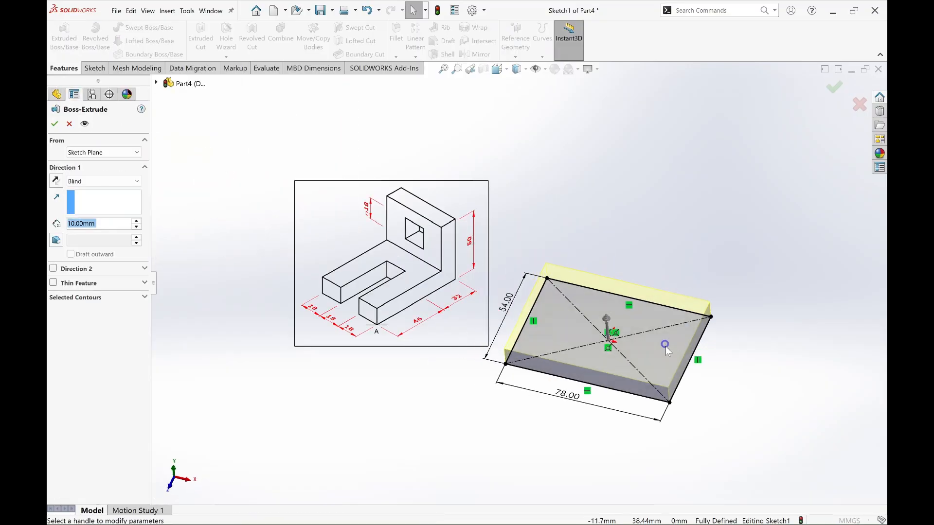
pyautogui.write('10')
pyautogui.press('Return')
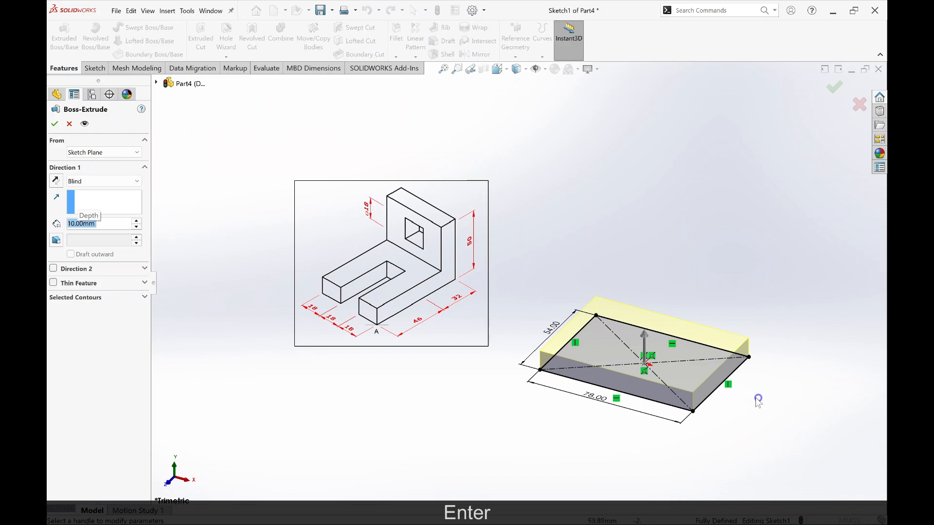
pyautogui.click(833, 94)
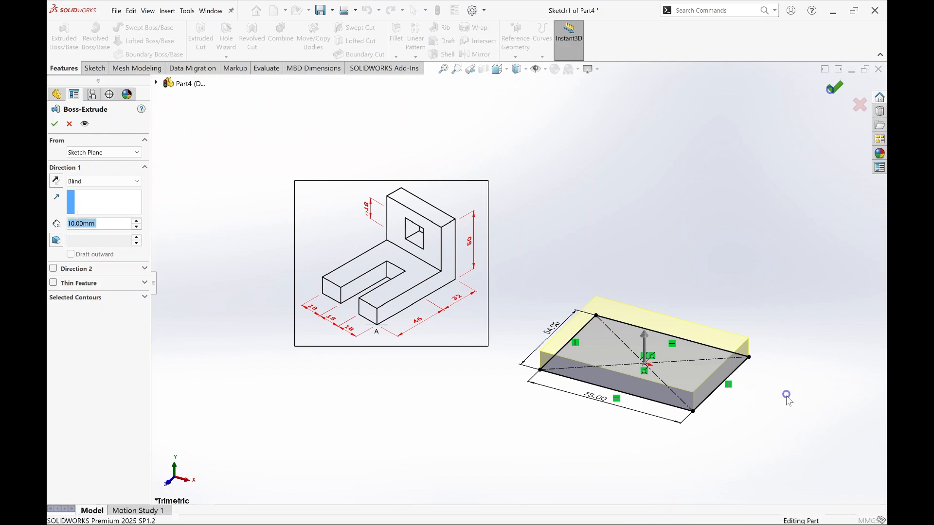
# Step: Start a sketch on the plate's upper face and draw a corner rectangle about 37 by 19 mm, starting on its left edge
pyautogui.moveTo(765, 419); pyautogui.dragTo(789, 437, button='middle')
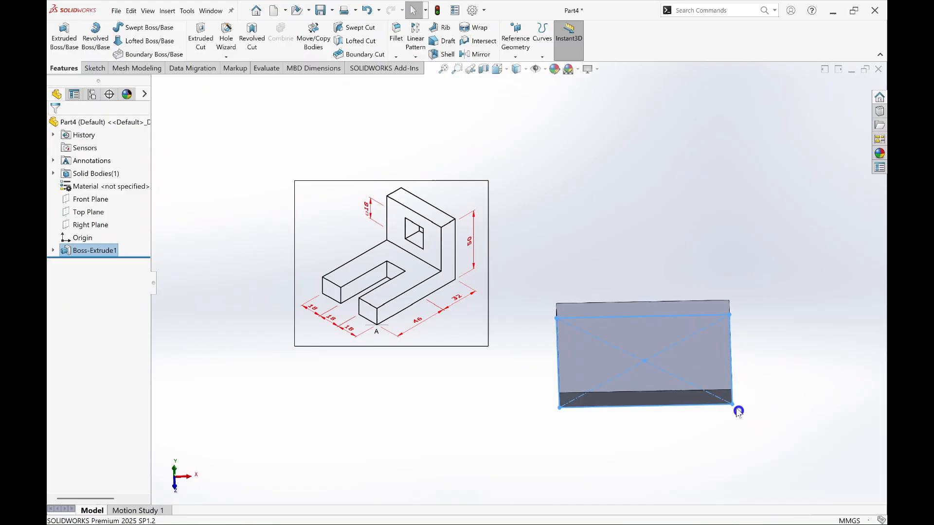
pyautogui.click(690, 352)
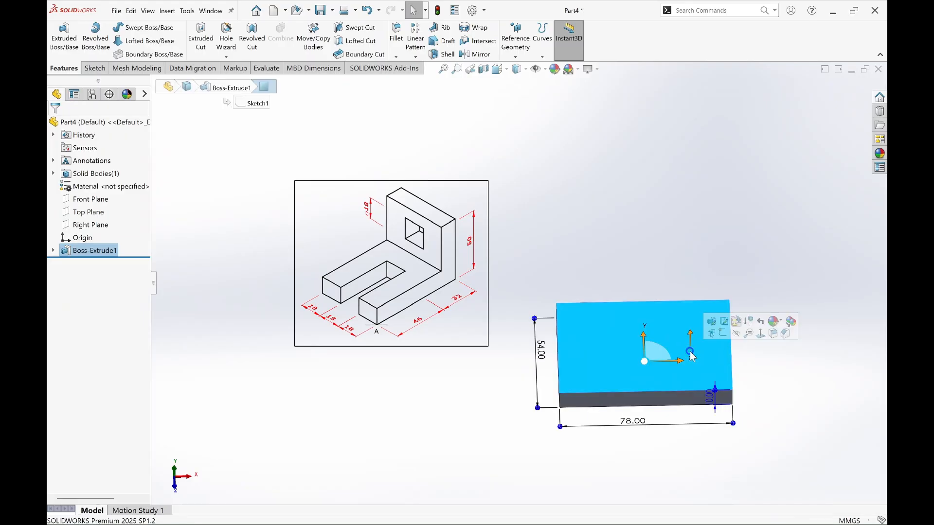
pyautogui.click(723, 334)
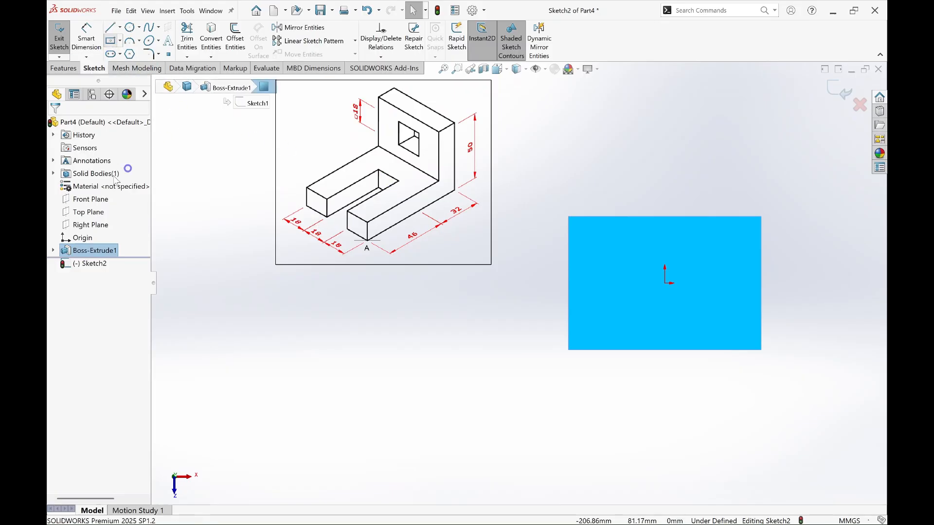
pyautogui.click(111, 41)
pyautogui.click(88, 160)
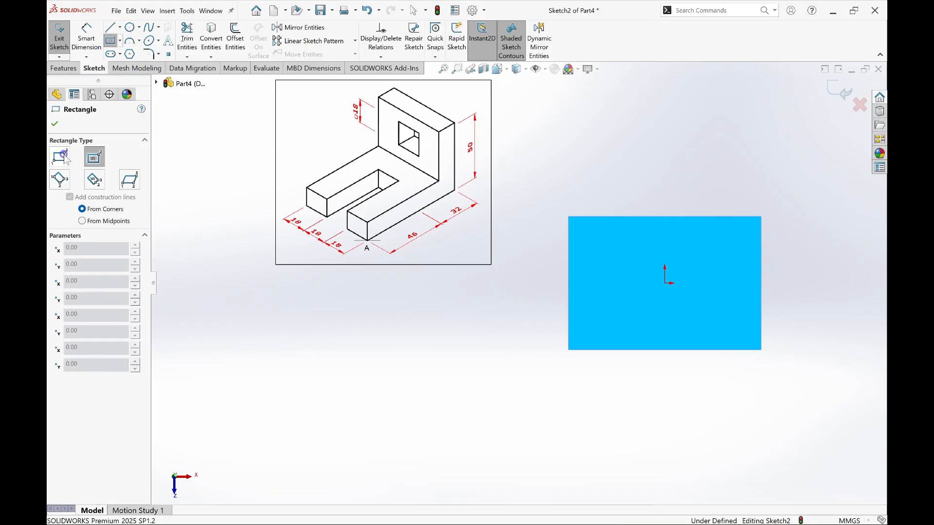
pyautogui.click(59, 157)
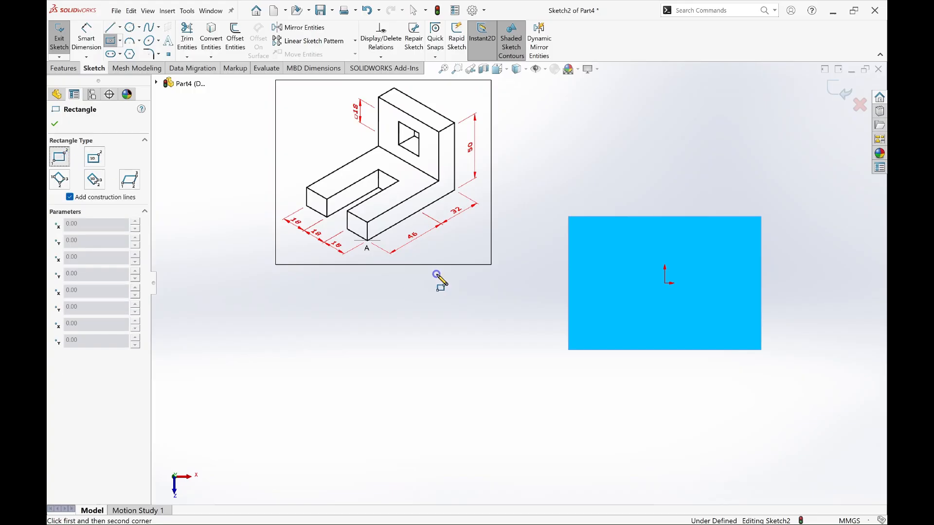
pyautogui.click(570, 261)
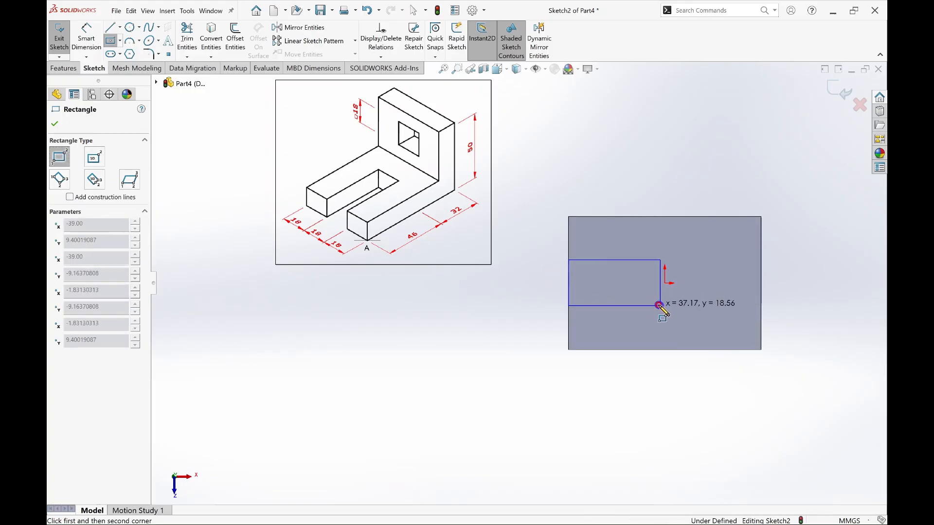
pyautogui.click(660, 305)
pyautogui.press('Escape')
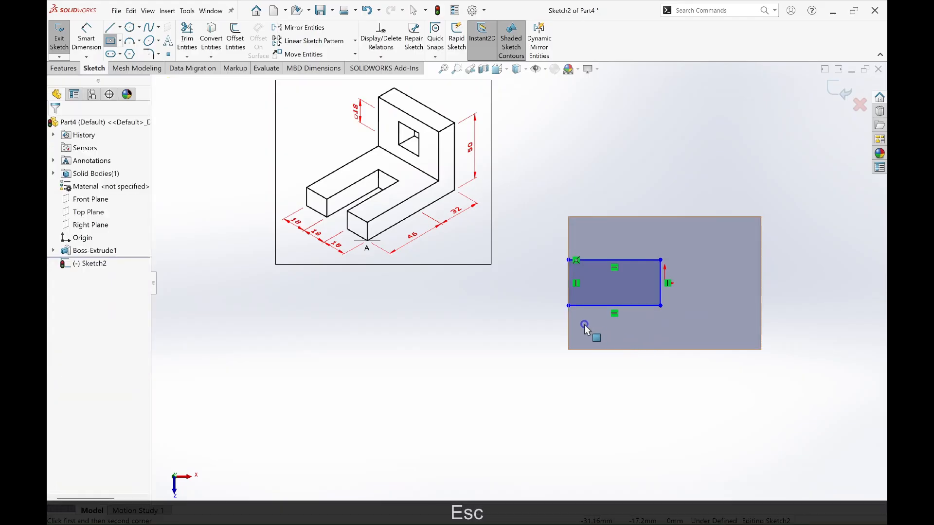
# Step: Dimension the slot rectangle's vertical side and set its width to 18 mm
pyautogui.press('d')
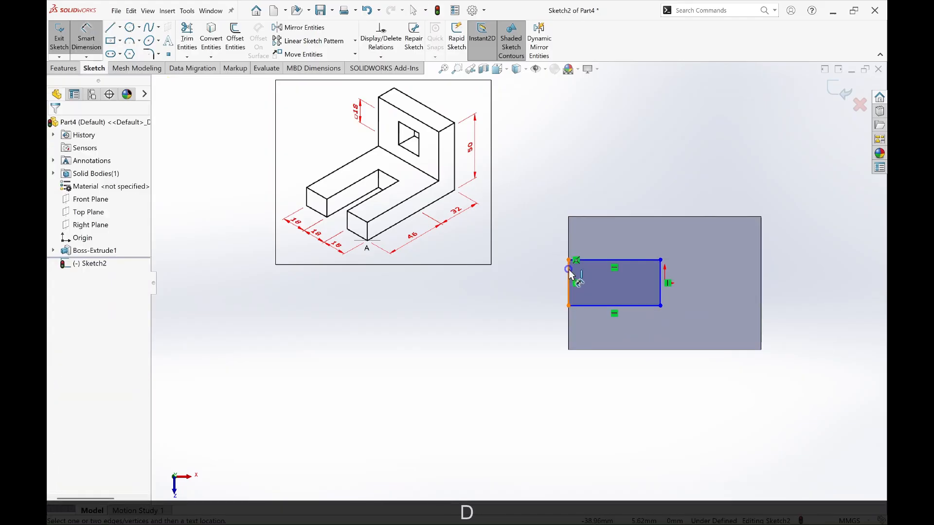
pyautogui.click(568, 275)
pyautogui.click(548, 276)
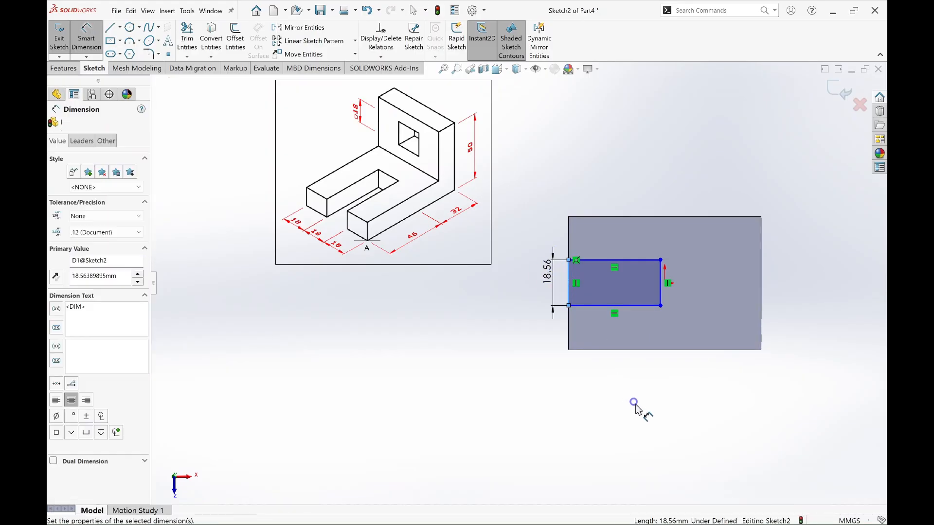
pyautogui.write('18')
pyautogui.press('Return')
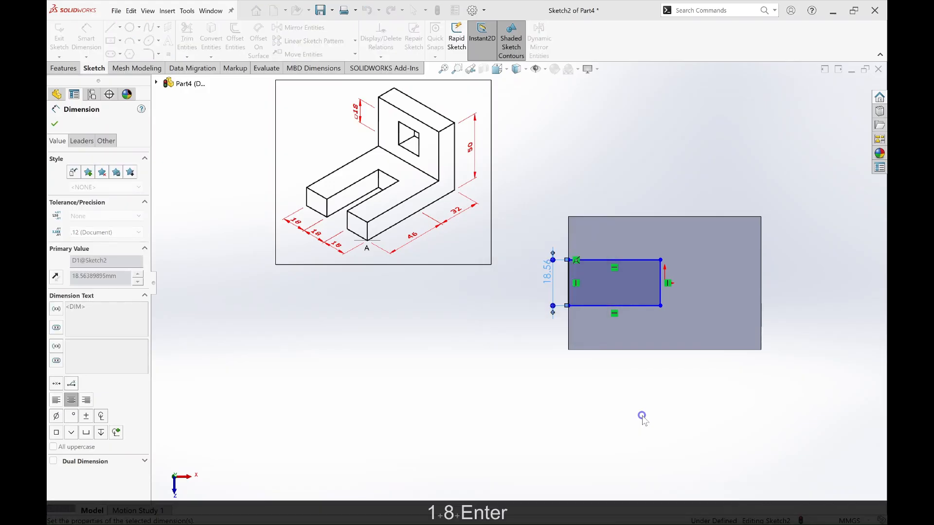
# Step: Set the distance between the slot's lower line and the plate's lower edge to 18 mm
pyautogui.click(584, 306)
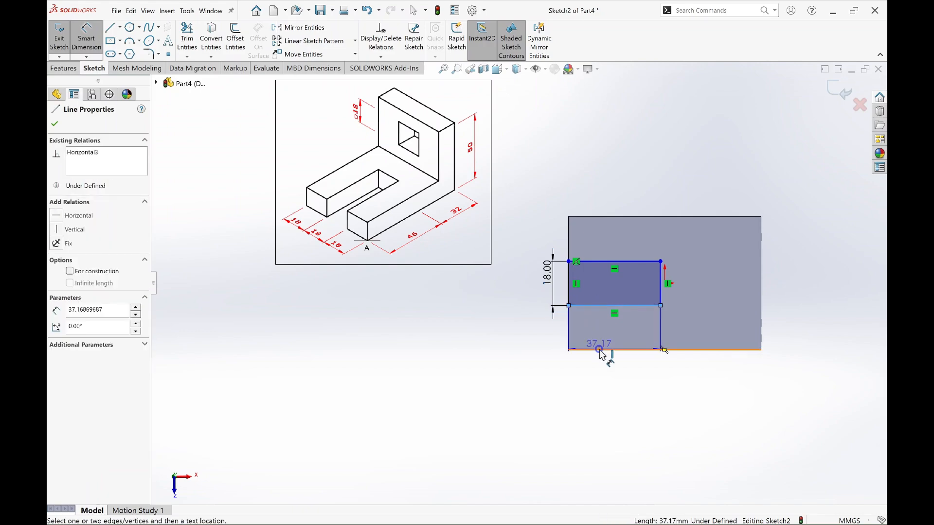
pyautogui.click(599, 349)
pyautogui.click(551, 335)
pyautogui.write('1')
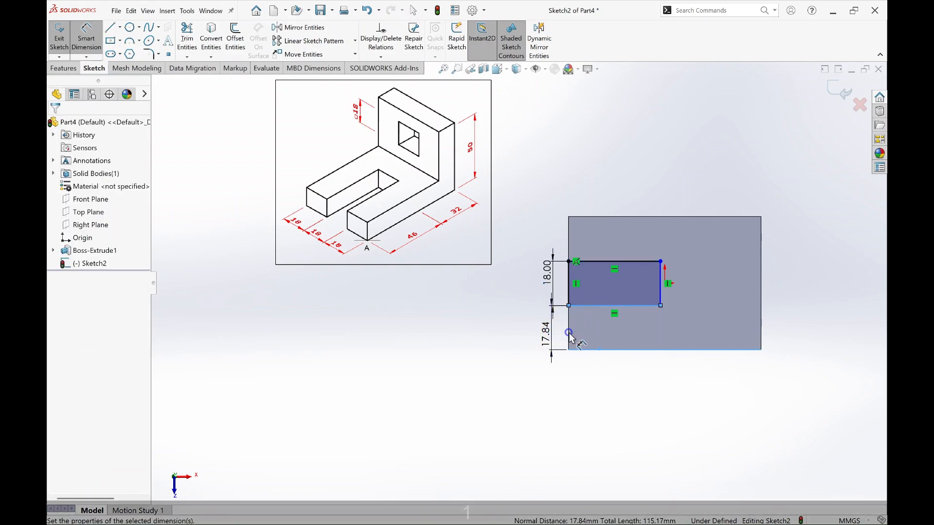
pyautogui.write('8')
pyautogui.press('Return')
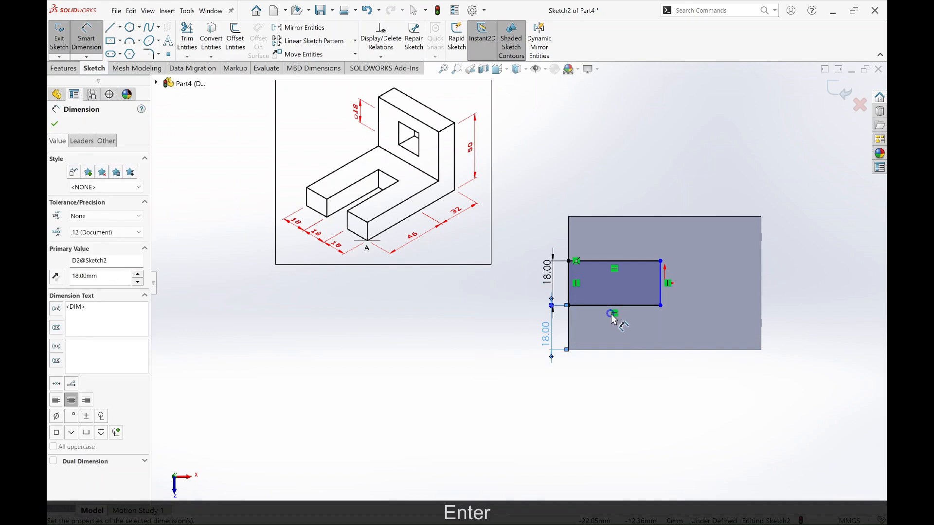
# Step: Dimension the slot's lower line and set the slot length to 46 mm
pyautogui.click(643, 305)
pyautogui.click(632, 330)
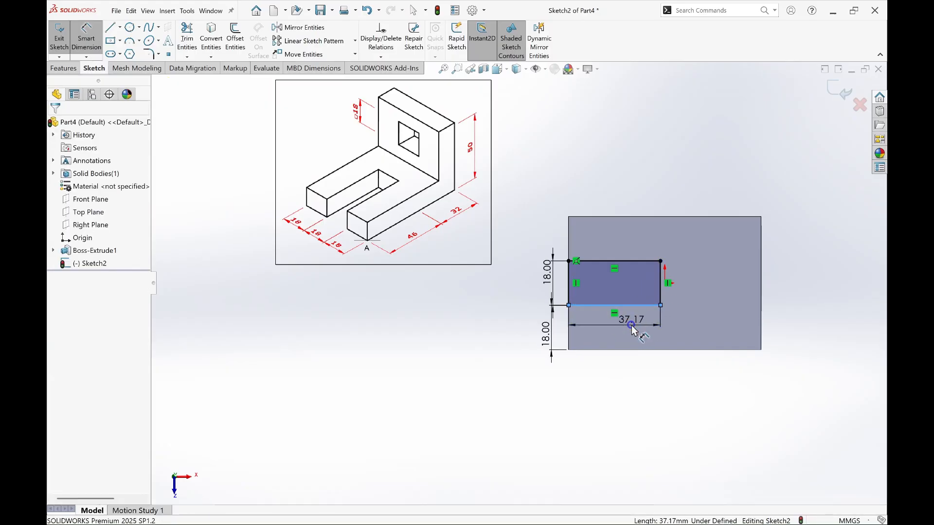
pyautogui.write('46')
pyautogui.press('Return')
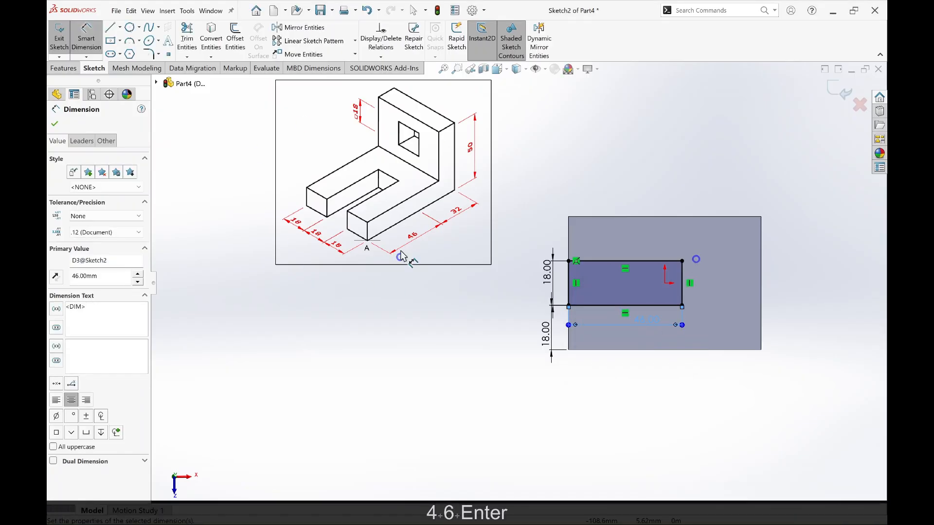
# Step: Extrude-cut the slot rectangle through the whole plate with the Through All end condition
pyautogui.click(64, 68)
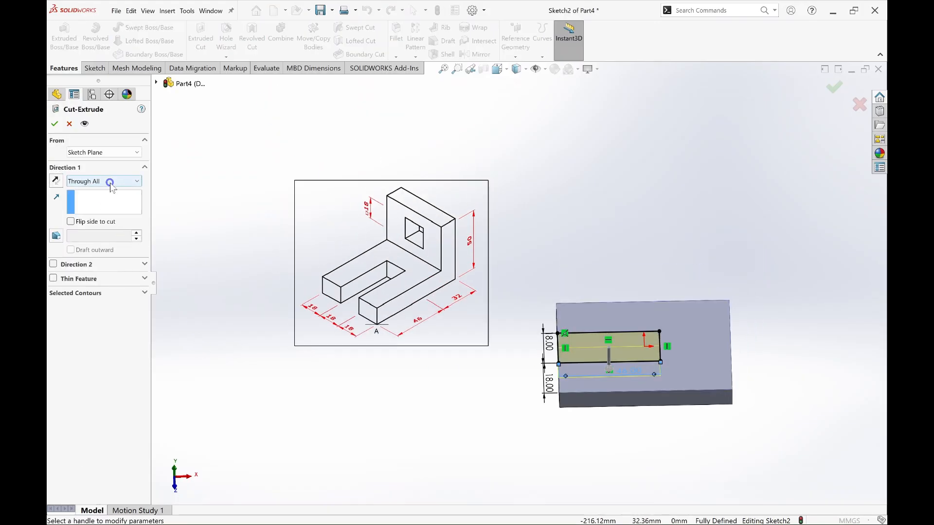
pyautogui.click(110, 185)
pyautogui.click(108, 199)
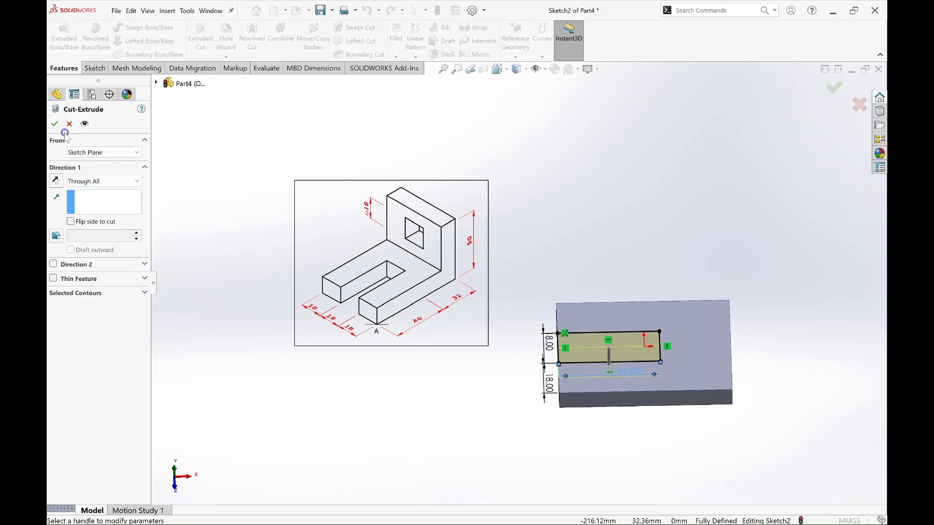
pyautogui.click(54, 124)
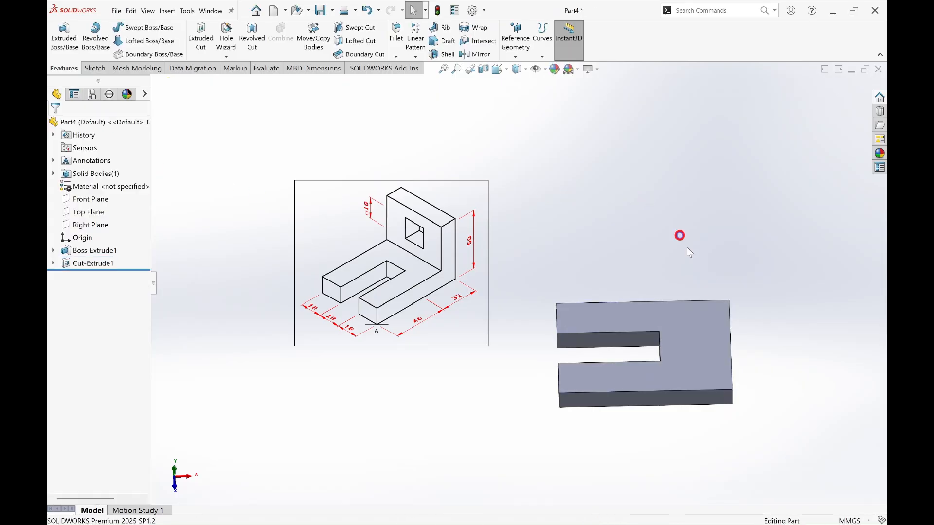
# Step: Start a sketch on the plate's upper face and draw a corner rectangle about 18 by 54 mm along the edge opposite the slot opening
pyautogui.moveTo(769, 424)
pyautogui.mouseDown(button='middle')
pyautogui.moveTo(774, 442)
pyautogui.moveTo(796, 440)
pyautogui.moveTo(803, 425)
pyautogui.moveTo(767, 414)
pyautogui.moveTo(801, 404)
pyautogui.moveTo(766, 410)
pyautogui.mouseUp(button='middle')
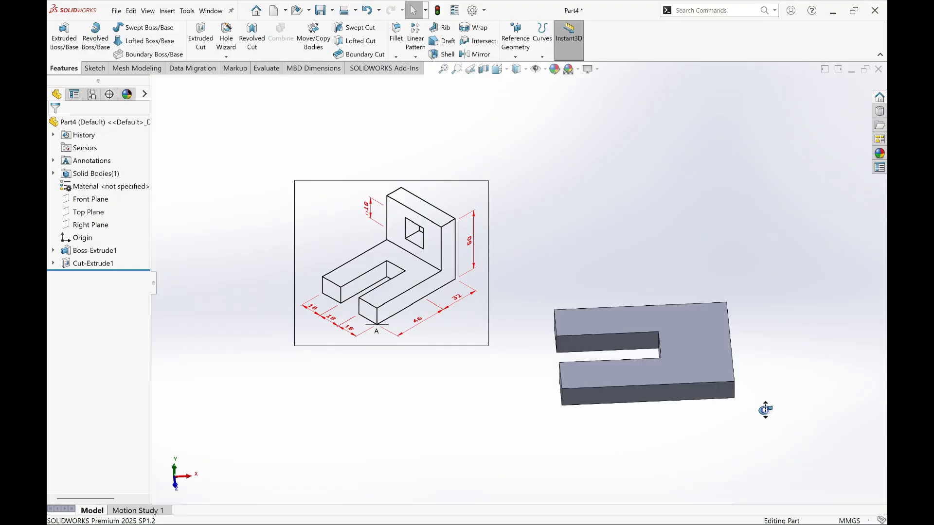
pyautogui.moveTo(765, 410); pyautogui.dragTo(736, 386, button='middle')
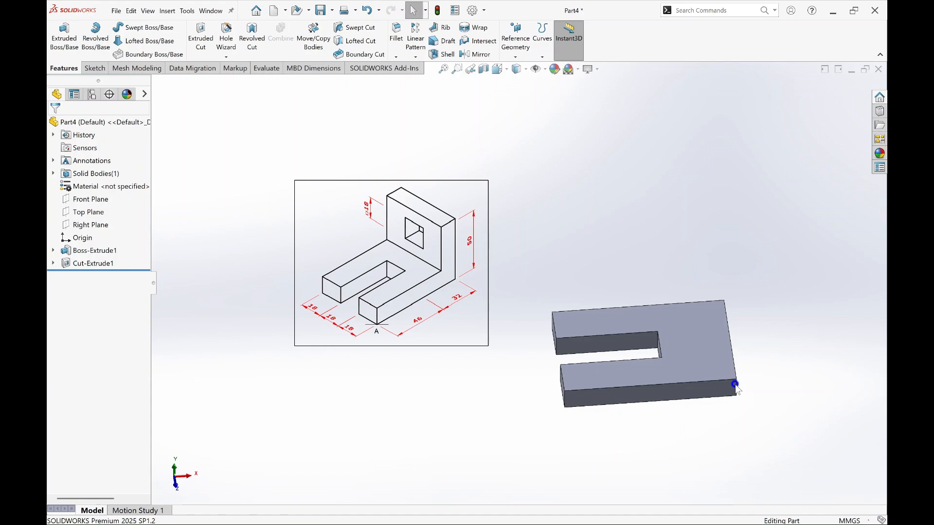
pyautogui.click(702, 340)
pyautogui.click(733, 320)
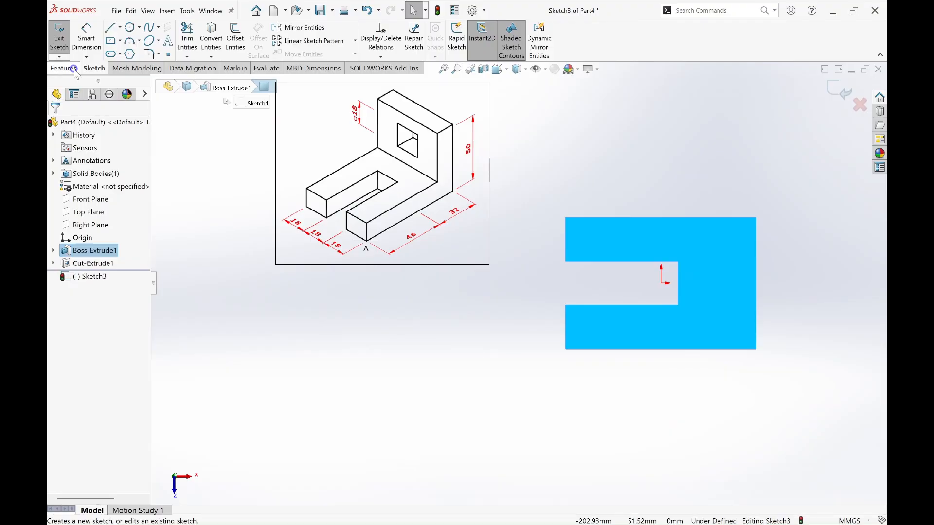
pyautogui.click(110, 40)
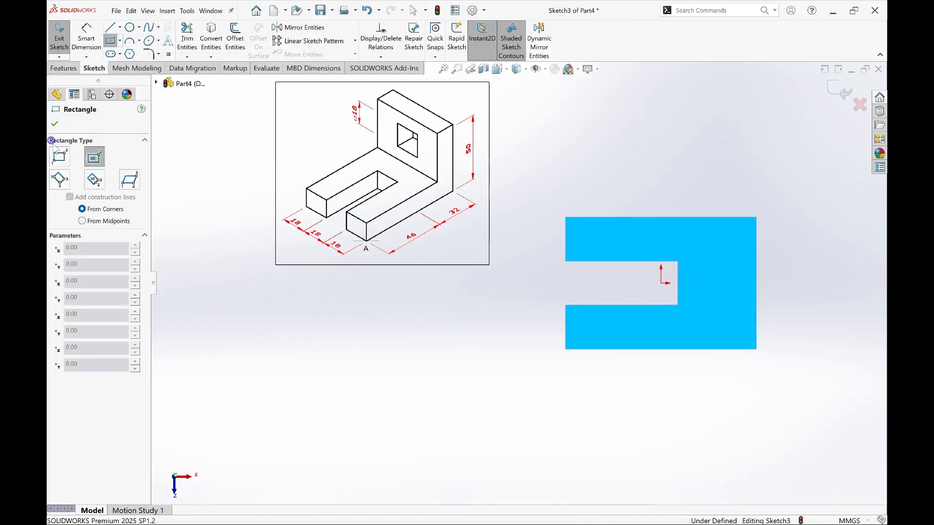
pyautogui.click(60, 157)
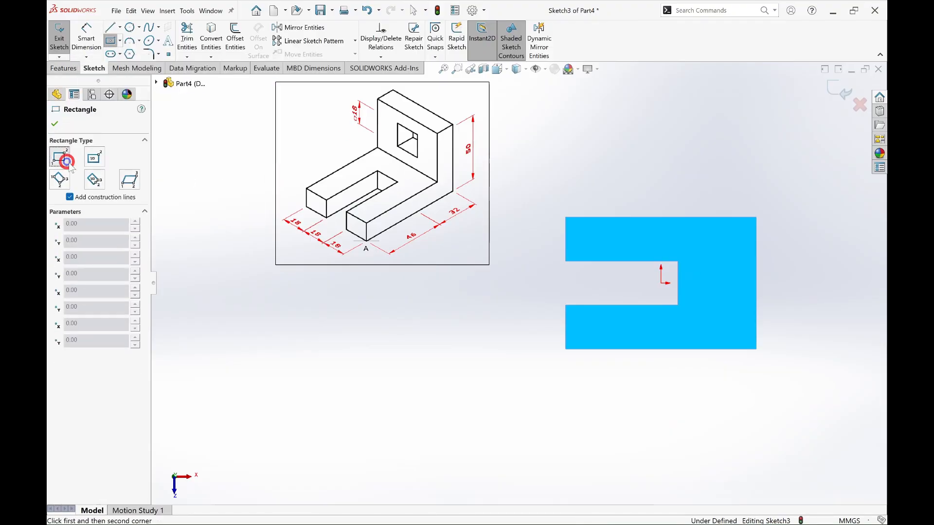
pyautogui.click(755, 217)
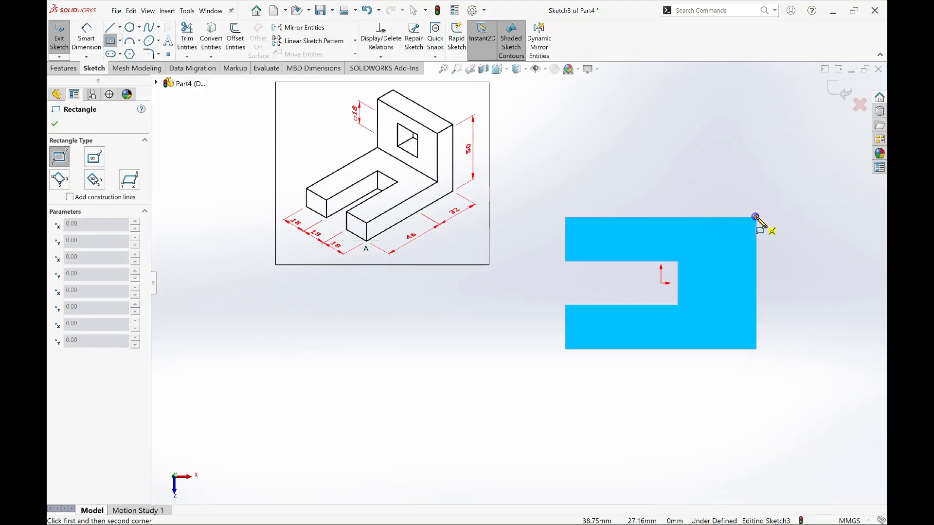
pyautogui.click(713, 348)
pyautogui.press('Escape')
# Step: Dimension the rectangle's short lower side and set its width to 10 mm
pyautogui.press('d')
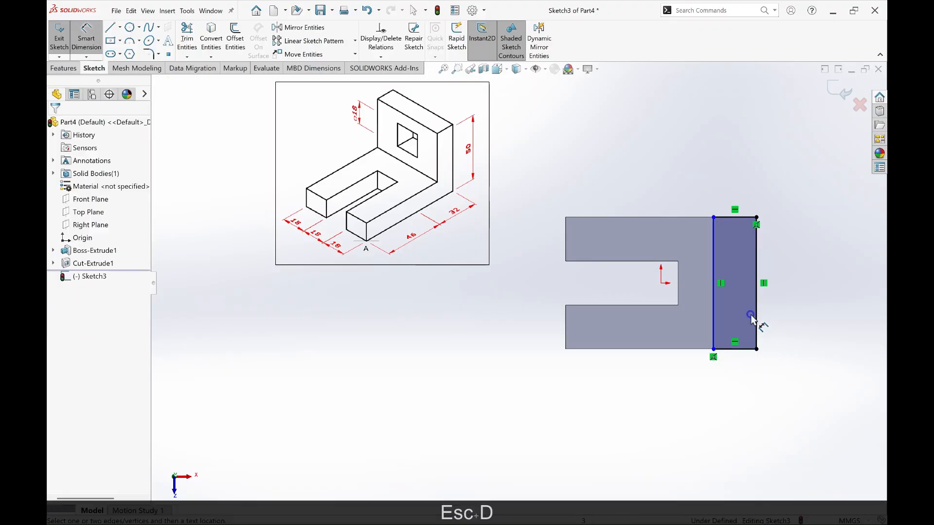
pyautogui.click(741, 348)
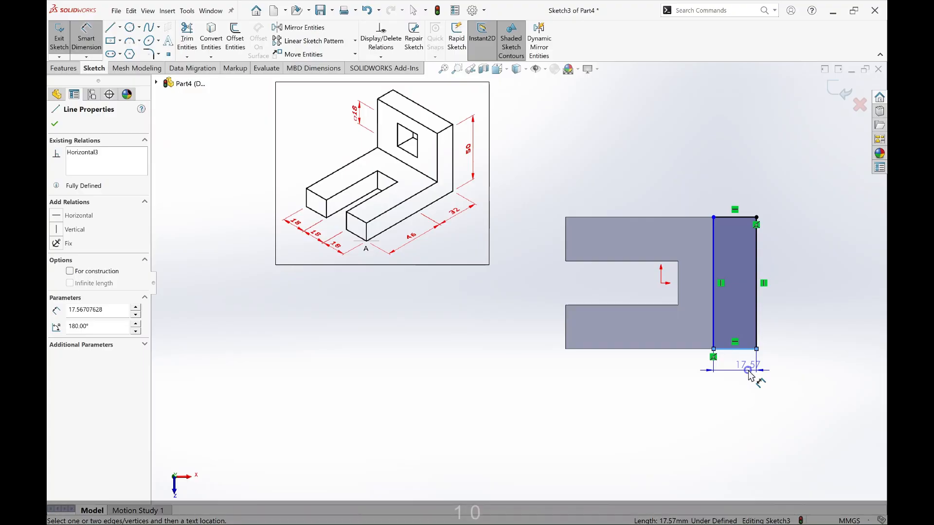
pyautogui.click(746, 372)
pyautogui.write('10')
pyautogui.press('Return')
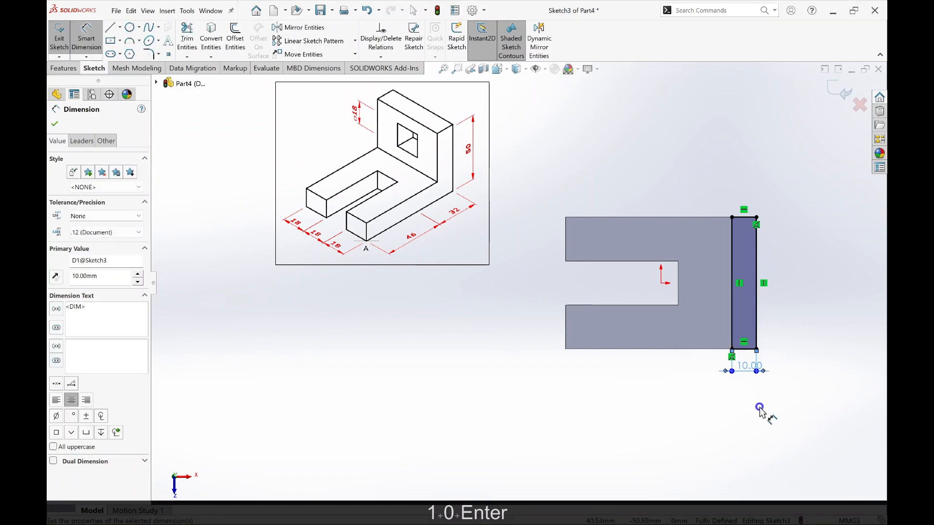
pyautogui.press('Escape')
# Step: Extrude the 10 mm wide rectangle upward 40 mm as a blind boss merged with the plate to form the upright wall
pyautogui.click(67, 69)
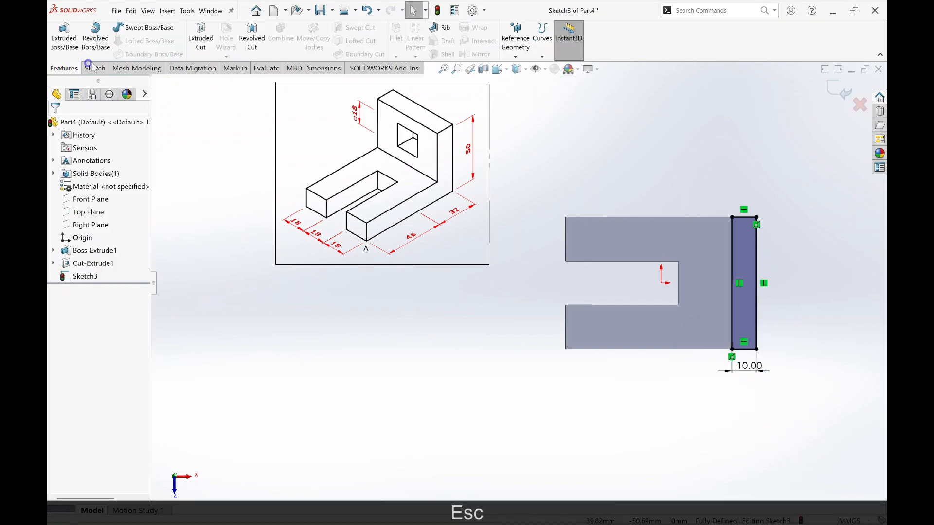
pyautogui.click(65, 39)
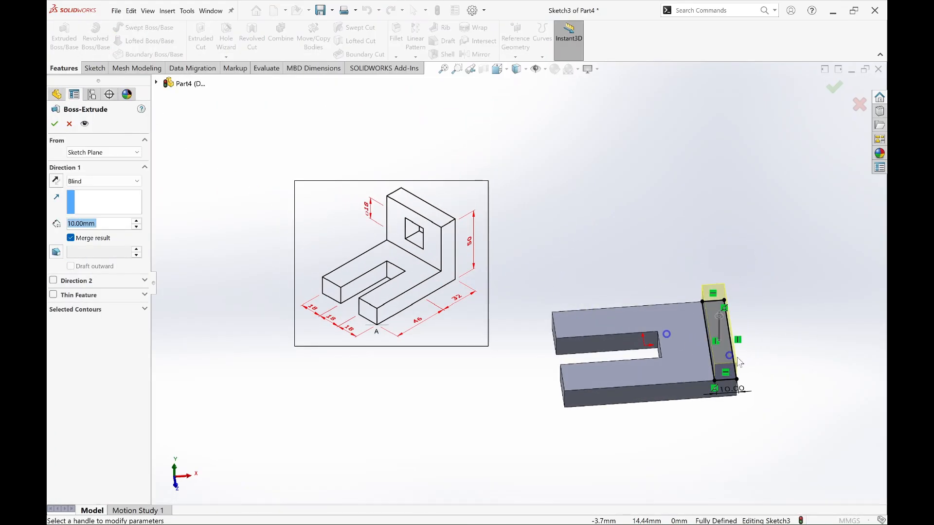
pyautogui.moveTo(730, 389)
pyautogui.mouseDown(button='middle')
pyautogui.moveTo(745, 392)
pyautogui.moveTo(763, 363)
pyautogui.moveTo(748, 346)
pyautogui.mouseUp(button='middle')
pyautogui.moveTo(771, 382)
pyautogui.mouseDown(button='middle')
pyautogui.moveTo(790, 377)
pyautogui.moveTo(774, 371)
pyautogui.moveTo(757, 400)
pyautogui.moveTo(782, 392)
pyautogui.moveTo(762, 381)
pyautogui.mouseUp(button='middle')
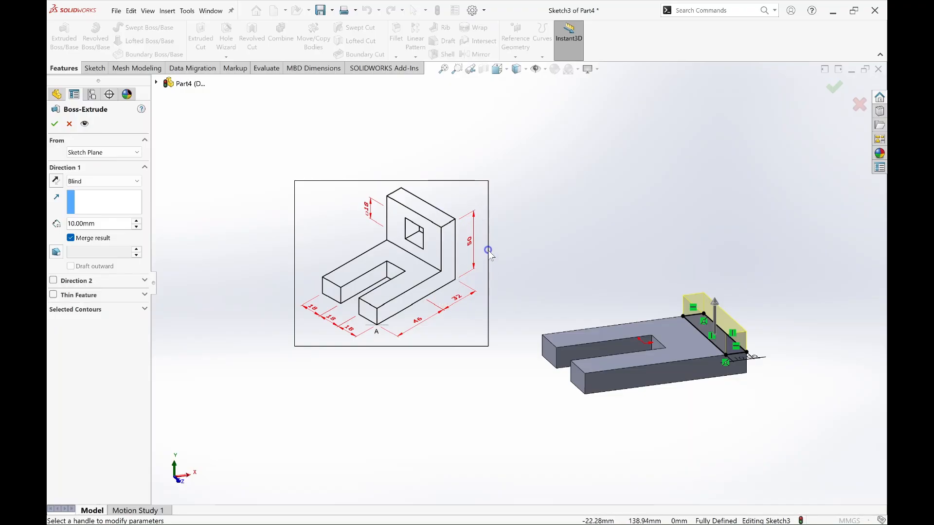
pyautogui.moveTo(724, 393); pyautogui.dragTo(749, 400, button='middle')
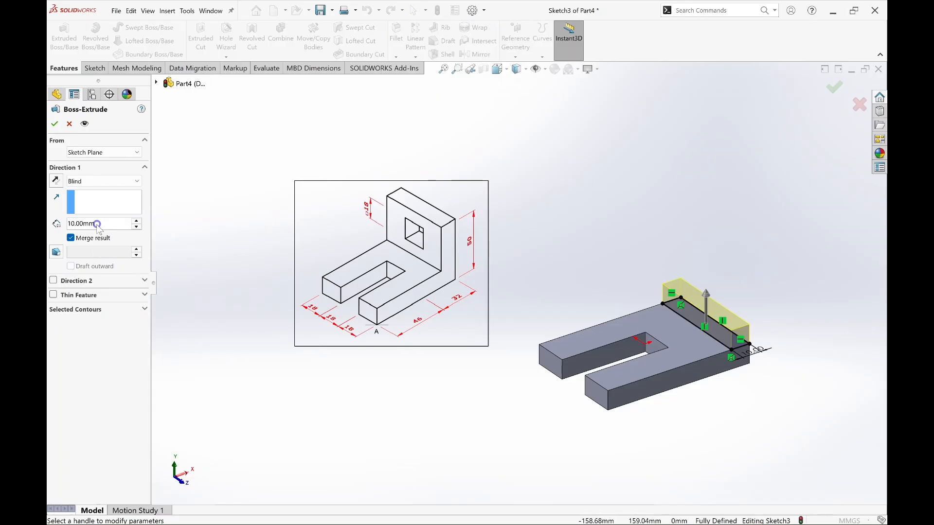
pyautogui.write('40')
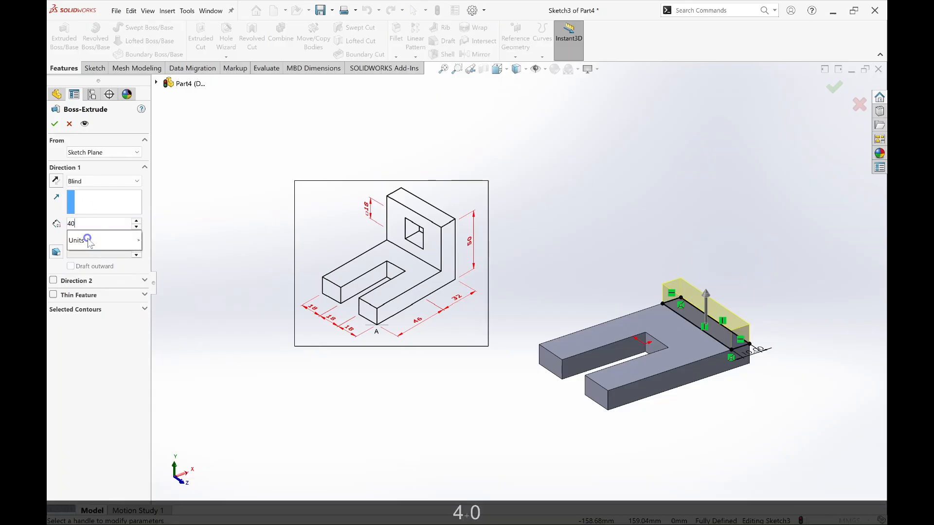
pyautogui.press('Return')
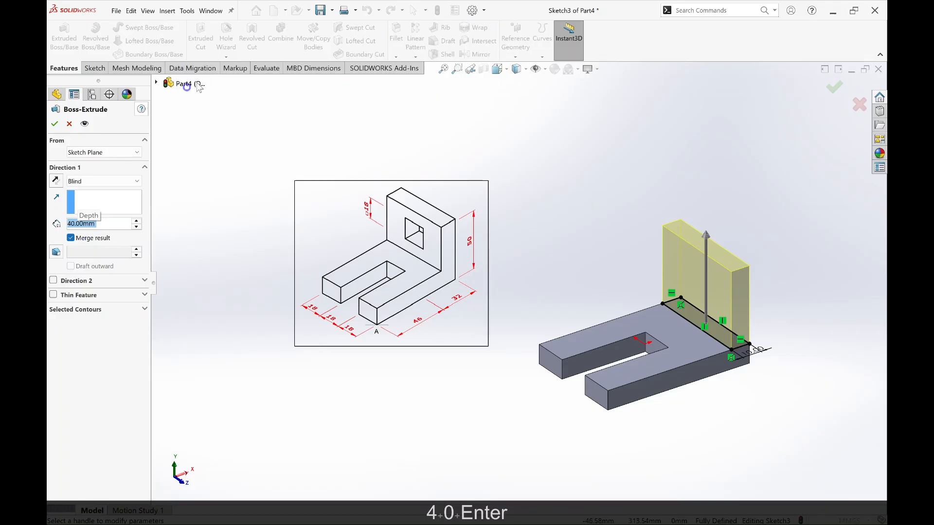
pyautogui.rightClick(835, 259)
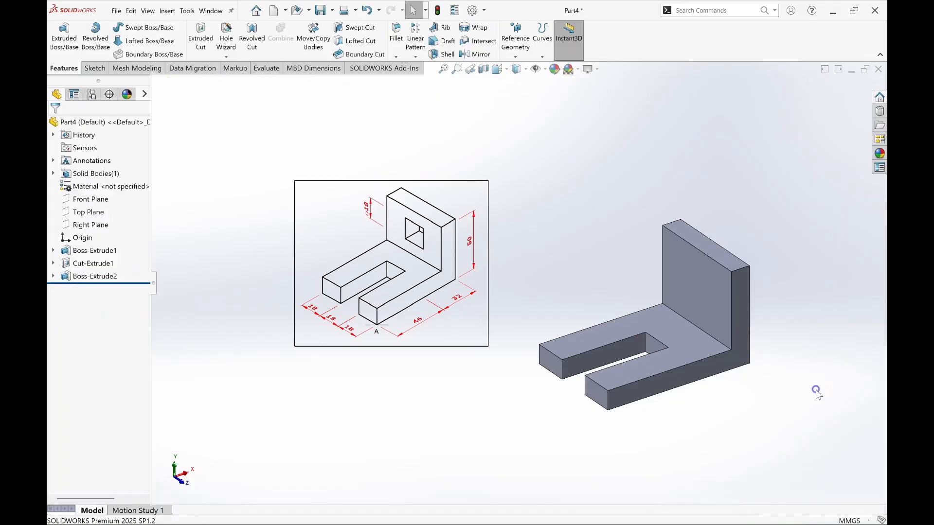
# Step: Start a sketch on the upright wall's slot-facing side and draw a center rectangle about 22 by 17 mm above the origin, near the wall's middle
pyautogui.moveTo(817, 390); pyautogui.dragTo(814, 390, button='middle')
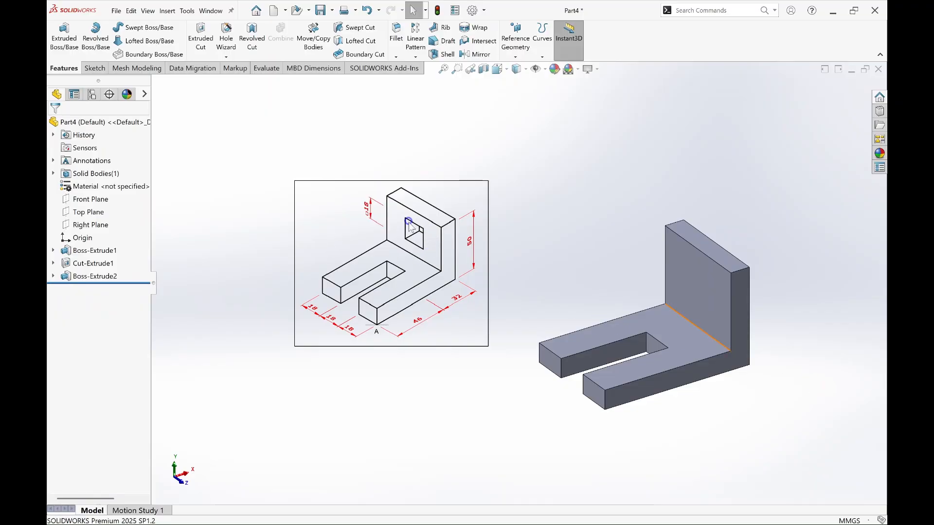
pyautogui.click(704, 292)
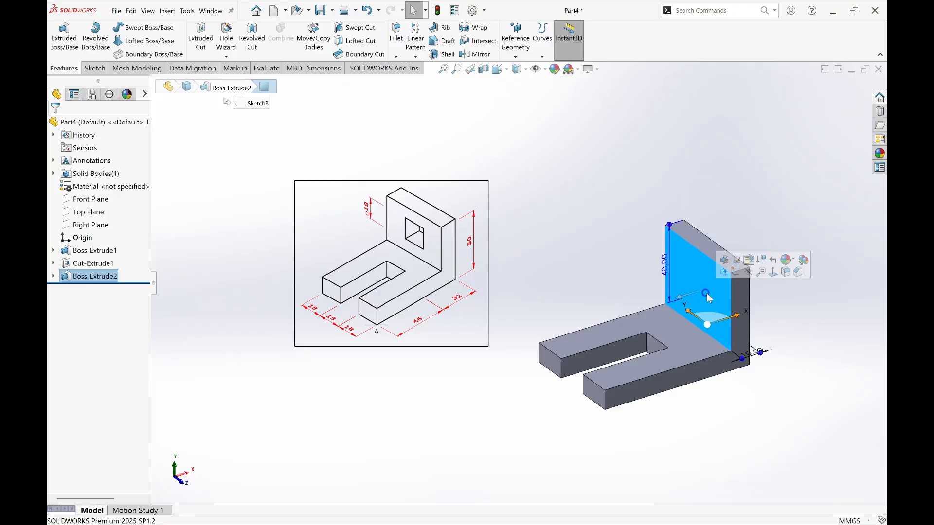
pyautogui.rightClick(709, 287)
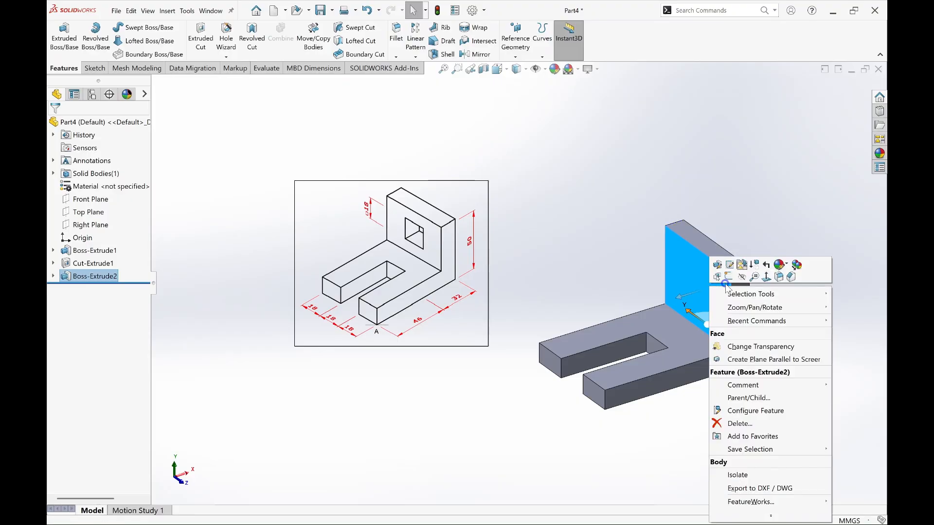
pyautogui.click(728, 279)
pyautogui.scroll(3, 349, 267)
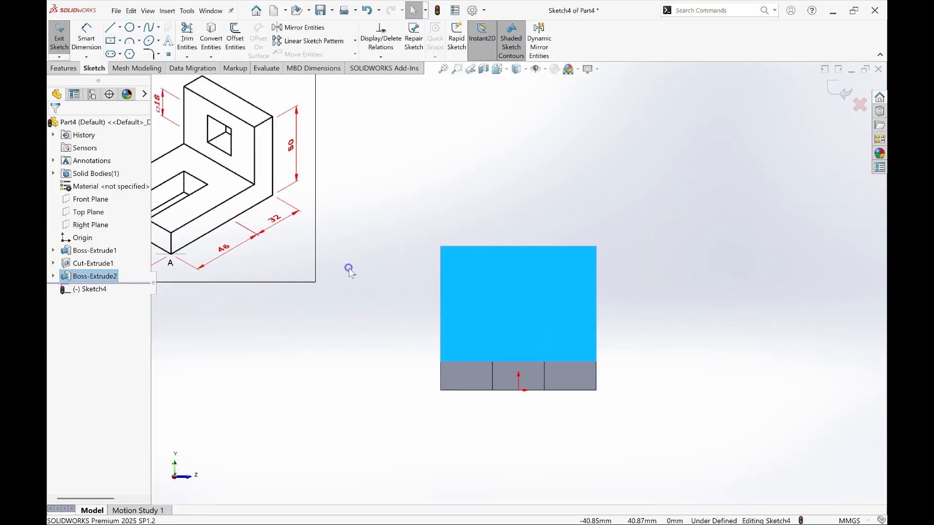
pyautogui.click(110, 41)
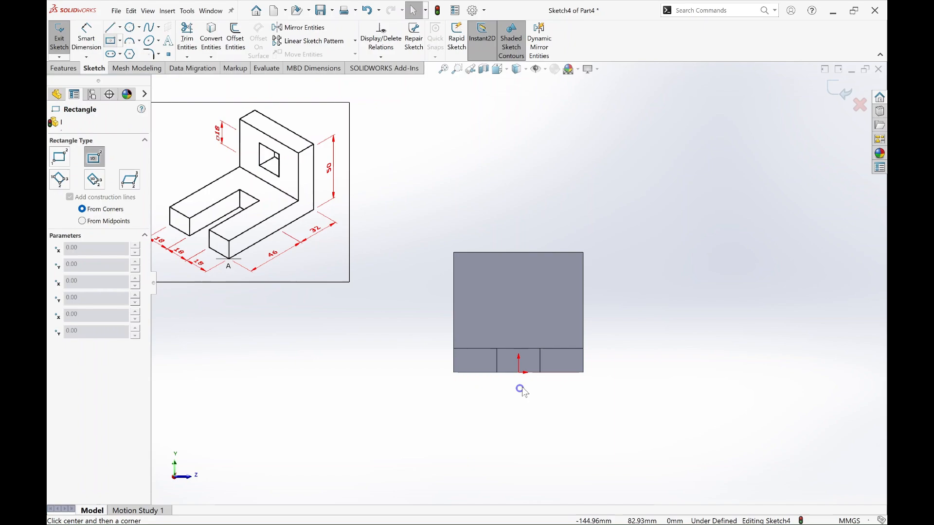
pyautogui.click(518, 300)
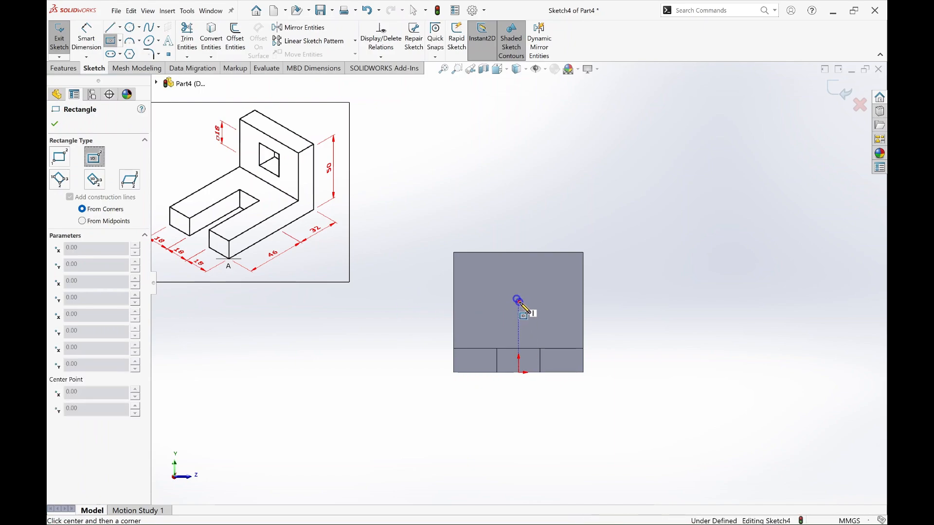
pyautogui.click(544, 319)
pyautogui.press('Escape')
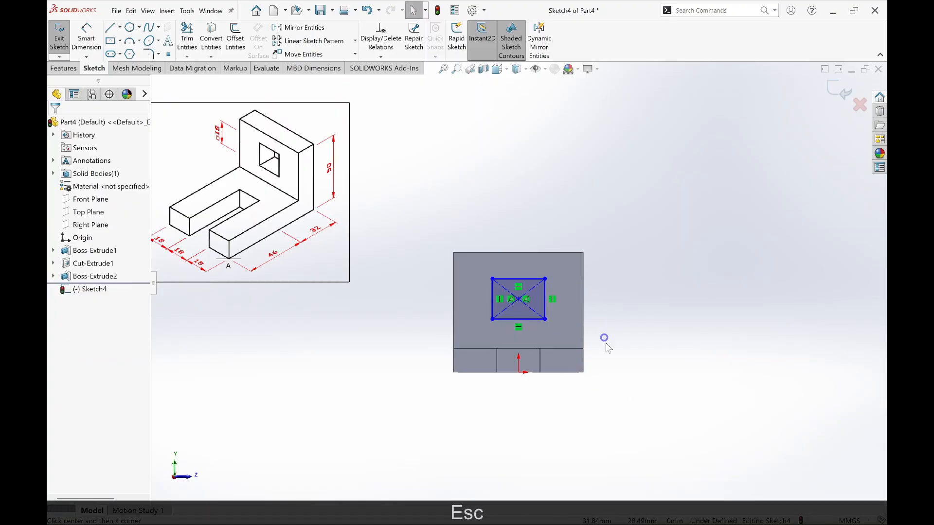
# Step: Set the vertical distance between the rectangle's center point and the wall's lower edge to 20 mm
pyautogui.press('d')
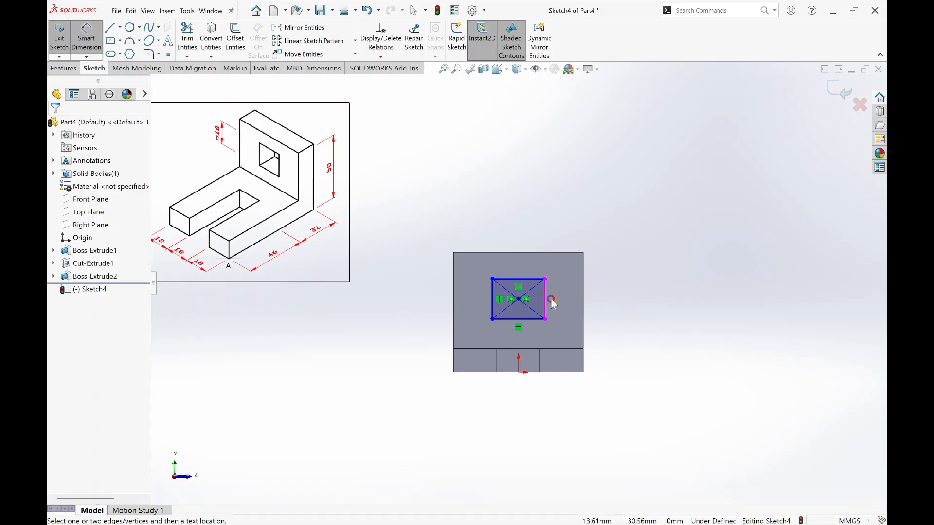
pyautogui.click(519, 299)
pyautogui.click(560, 348)
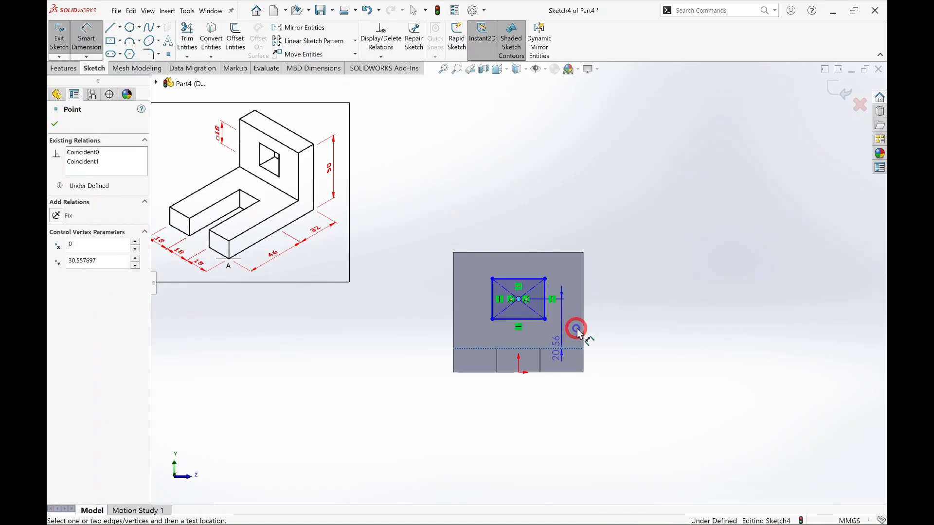
pyautogui.click(639, 322)
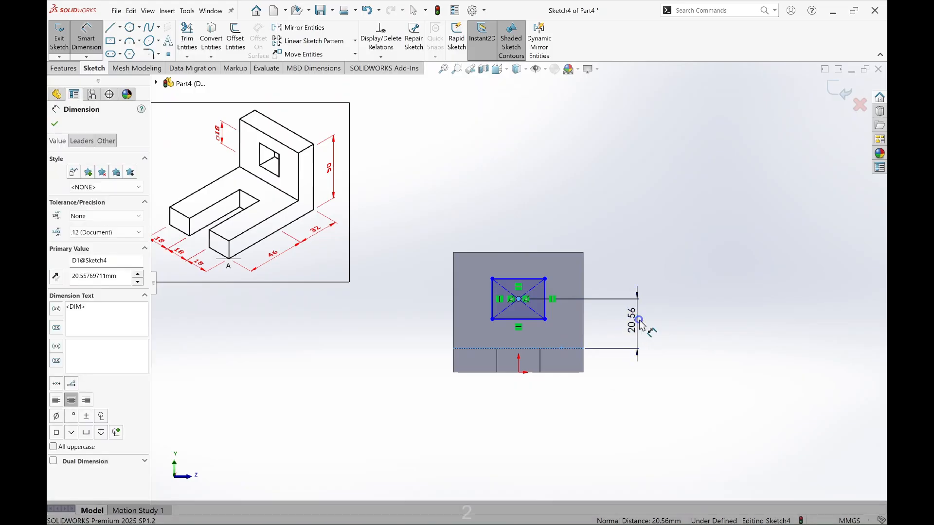
pyautogui.write('20')
pyautogui.press('Return')
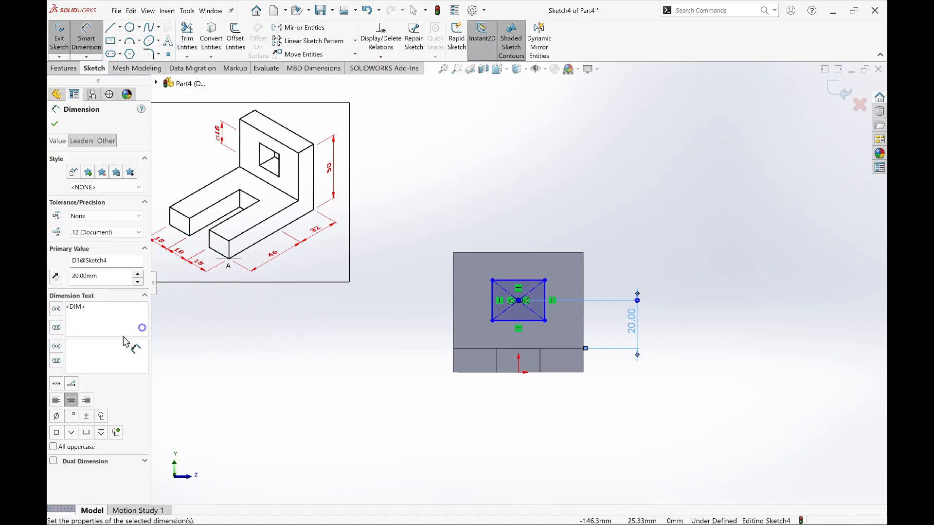
# Step: Set the horizontal distance between the rectangle's center point and the wall's left edge to 54/2 mm
pyautogui.click(519, 302)
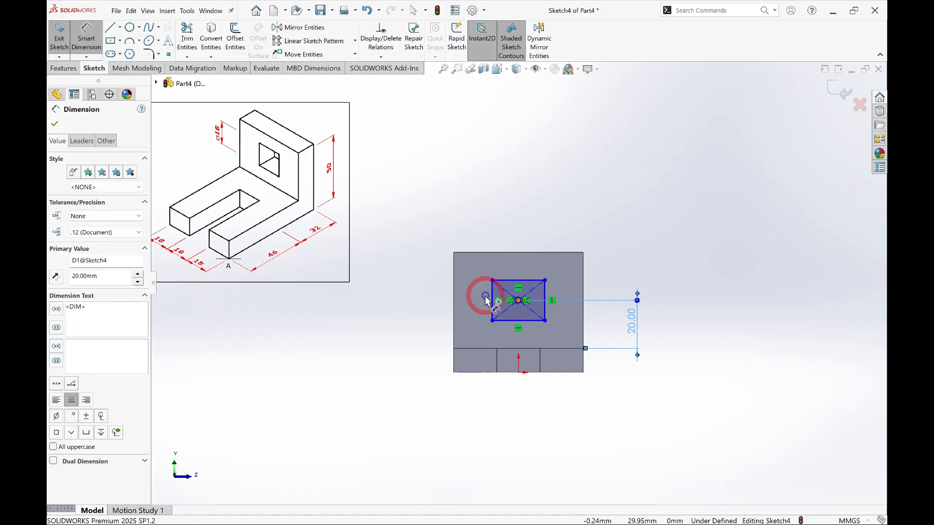
pyautogui.click(452, 266)
pyautogui.click(482, 222)
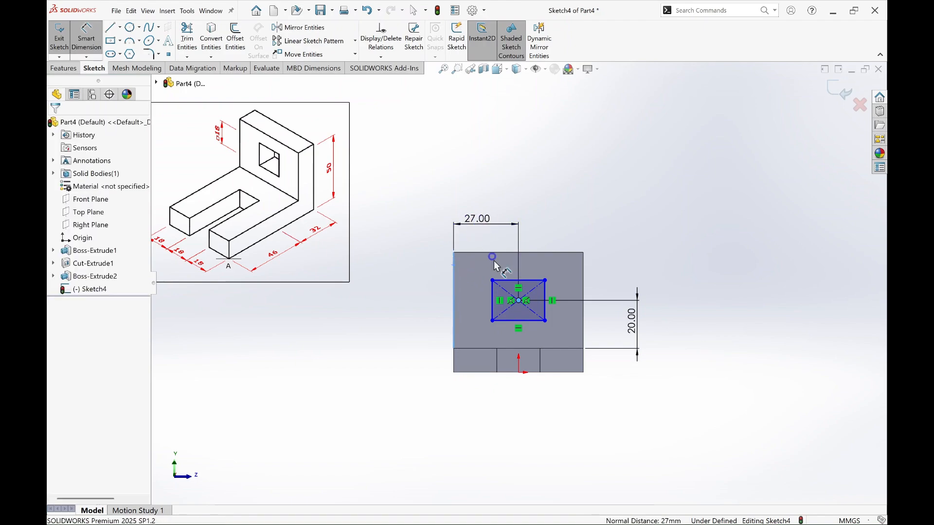
pyautogui.write('54/2')
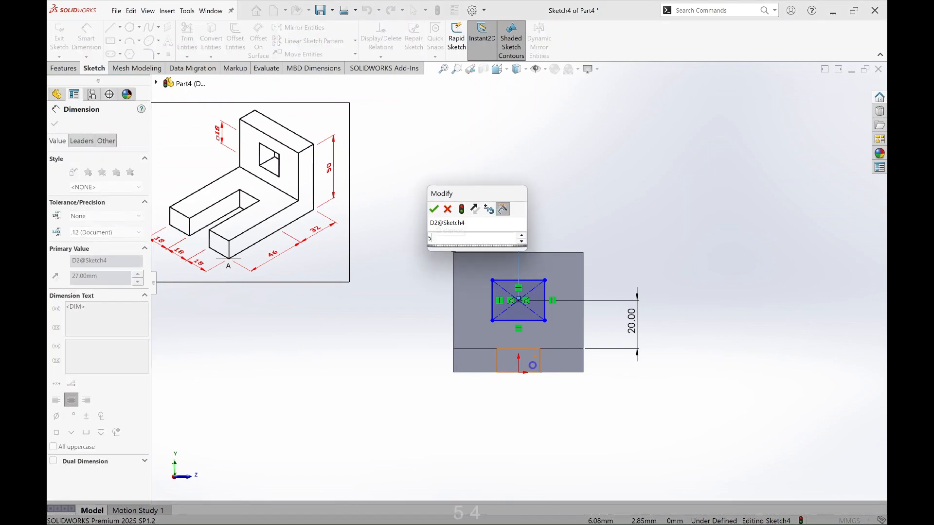
pyautogui.press('Return')
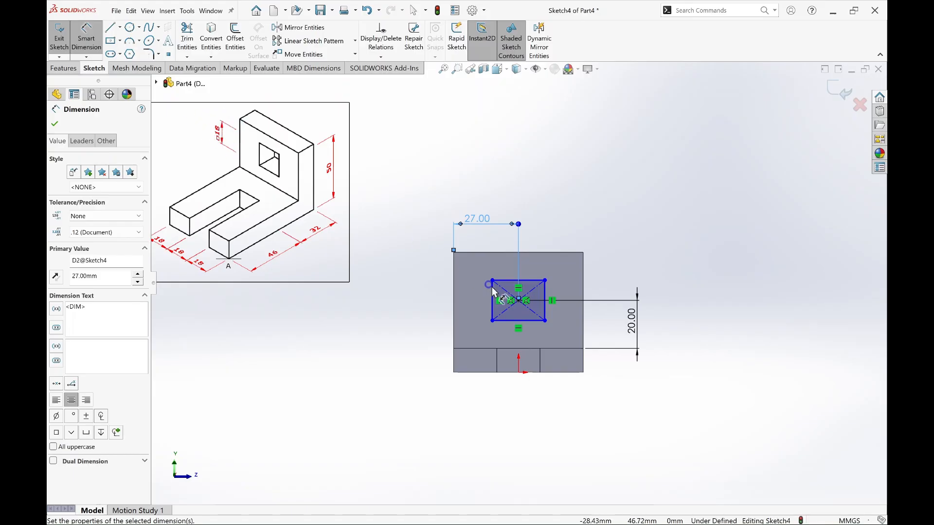
# Step: Dimension the center rectangle on the upright wall to 18 mm high and 18 mm wide
pyautogui.click(568, 295)
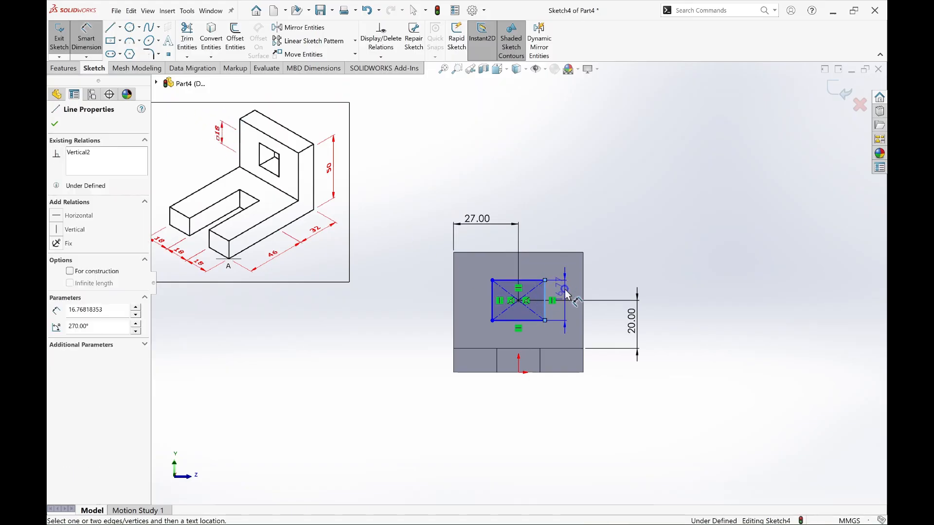
pyautogui.click(566, 295)
pyautogui.write('18')
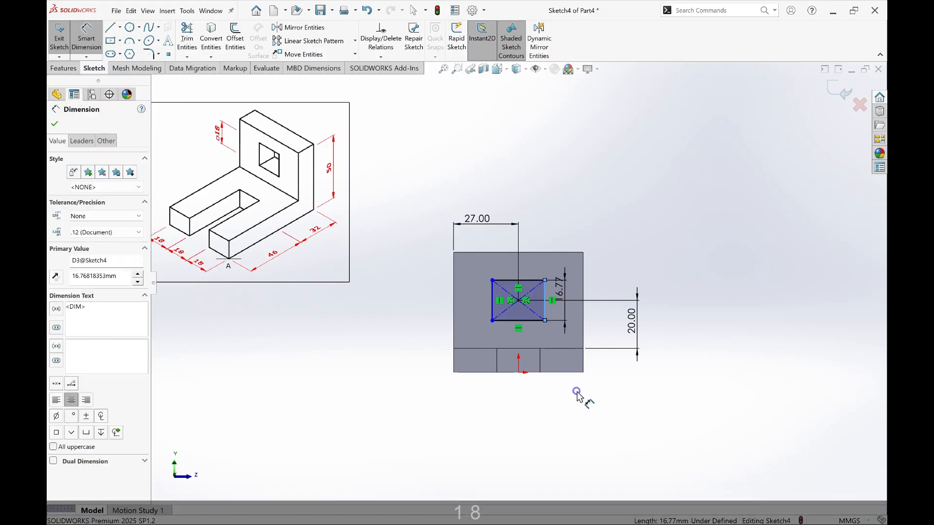
pyautogui.press('Return')
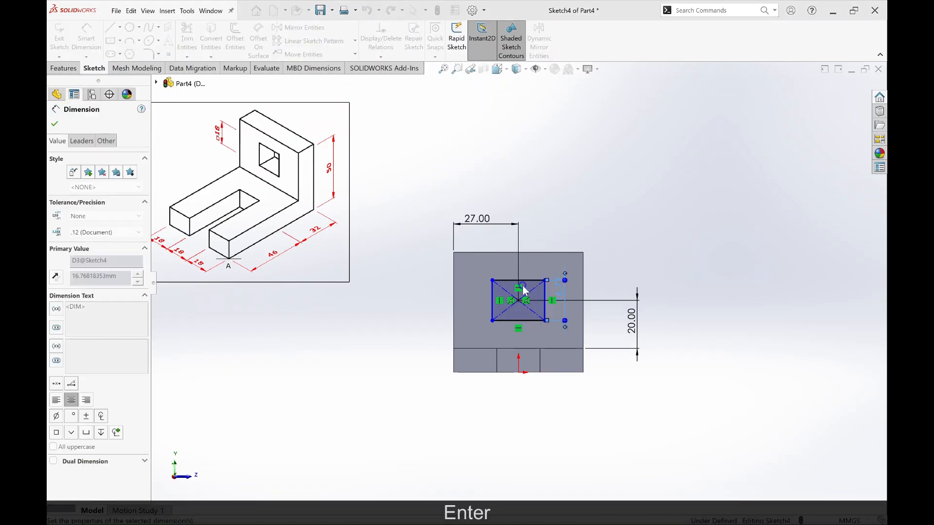
pyautogui.click(533, 281)
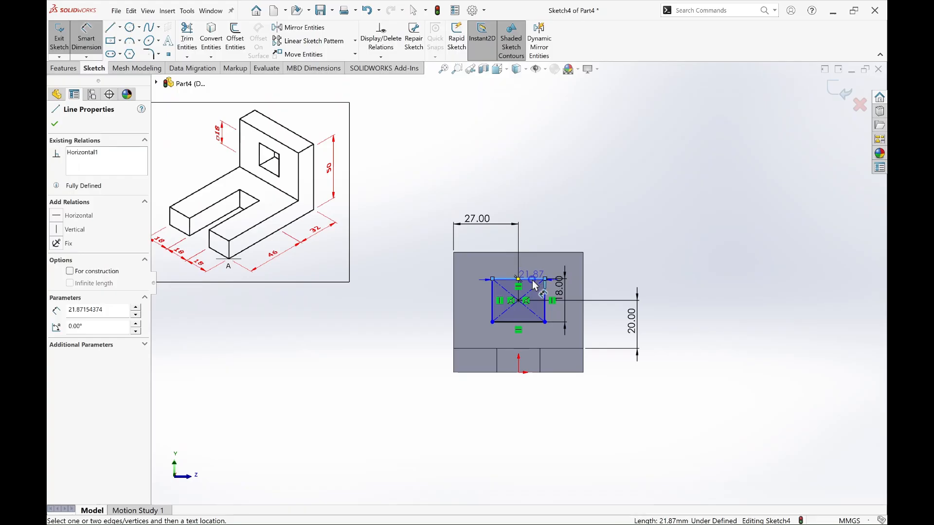
pyautogui.click(529, 263)
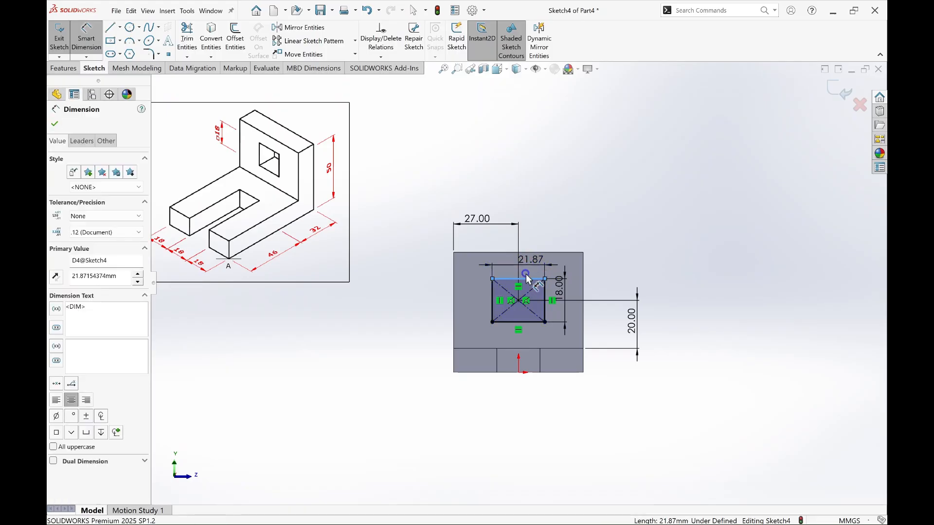
pyautogui.write('18')
pyautogui.press('Return')
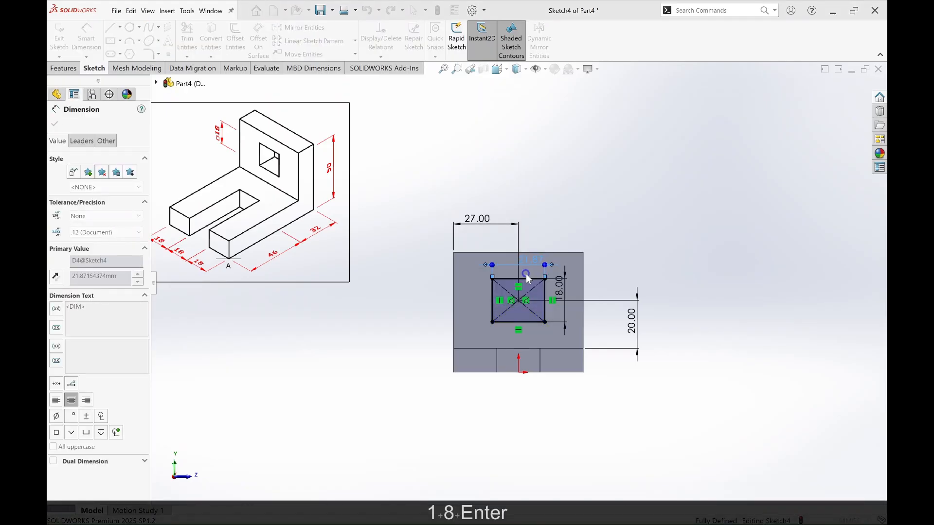
# Step: Cut the 18 mm square through the upright wall with a Through All extruded cut and clear the selection
pyautogui.click(71, 68)
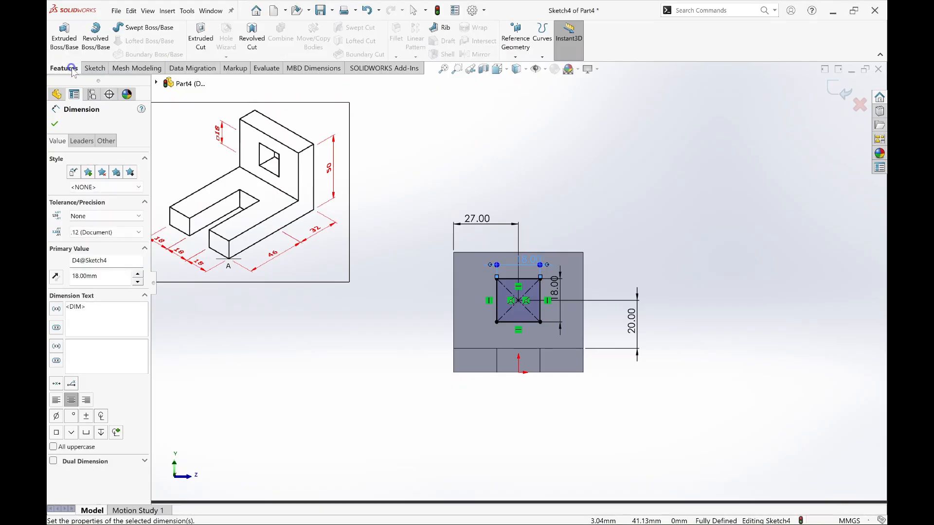
pyautogui.click(214, 37)
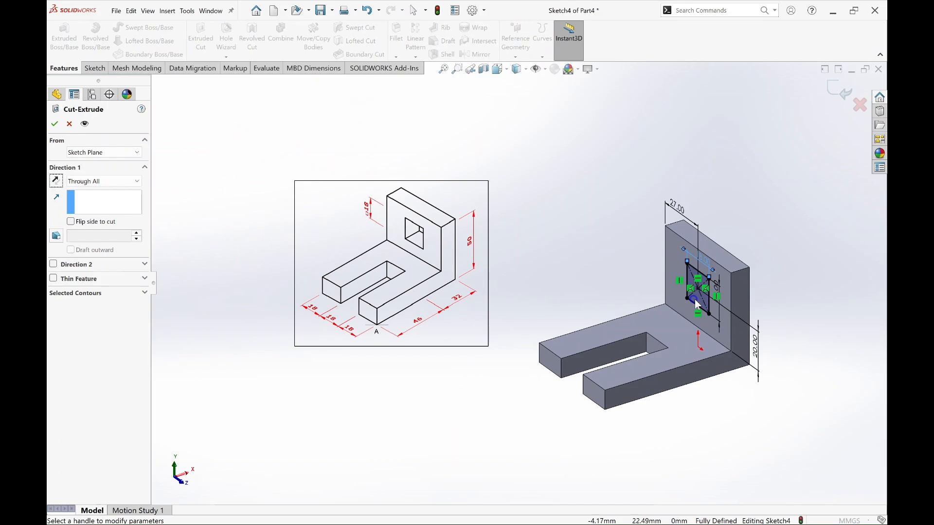
pyautogui.click(119, 179)
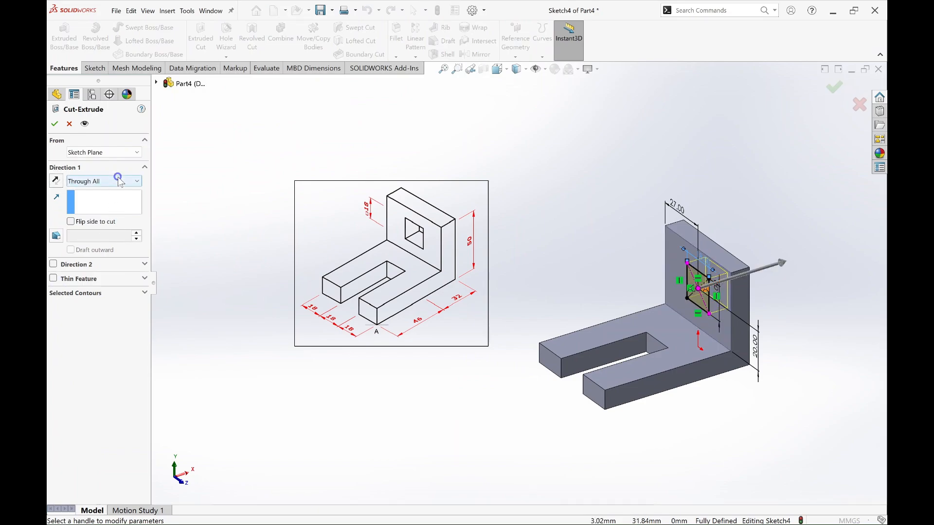
pyautogui.click(78, 145)
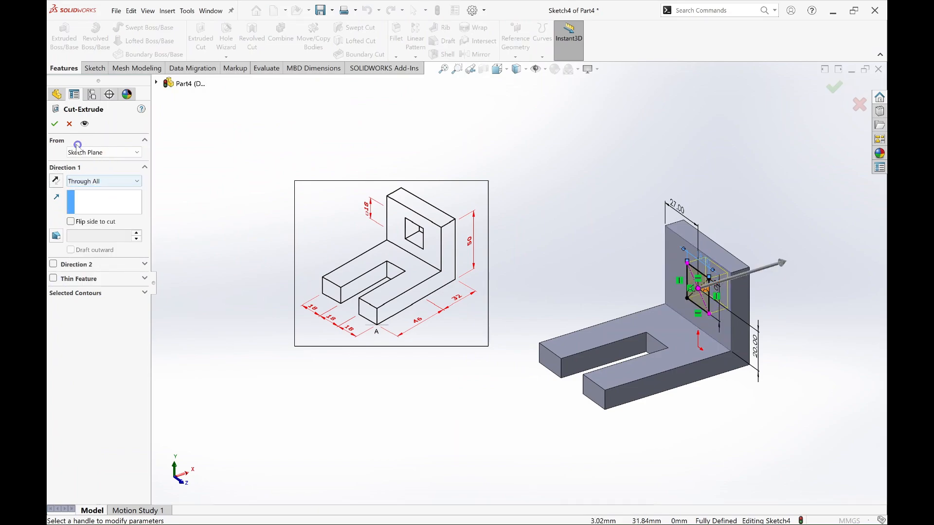
pyautogui.click(56, 124)
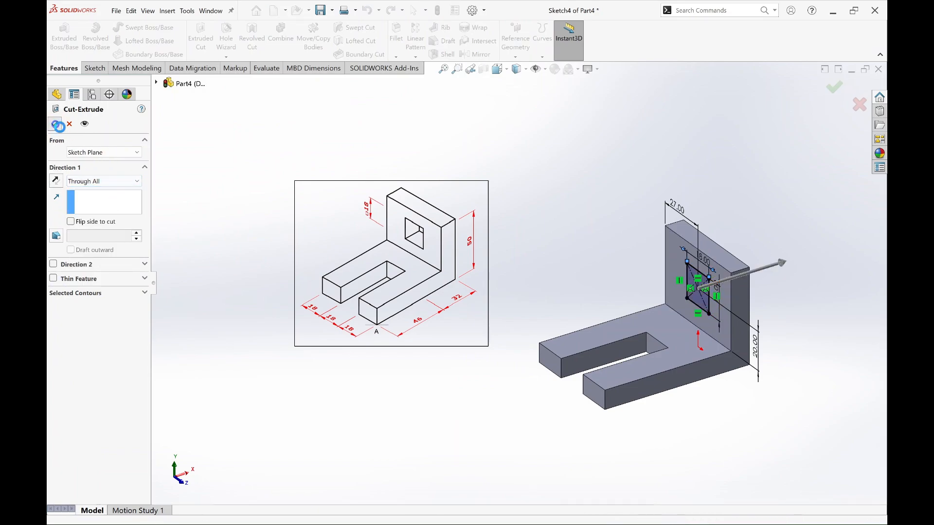
pyautogui.click(680, 432)
pyautogui.click(678, 356)
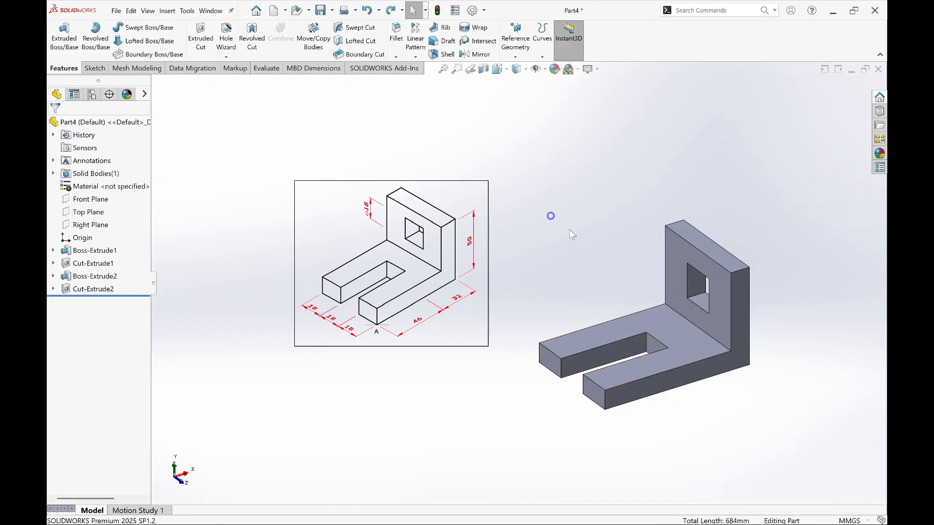
# Step: Fillet the wall-to-plate inner corner, the outer edges of the wall's slot-facing side, and the plate's upper edges including the slot with a 2 mm radius
pyautogui.click(398, 49)
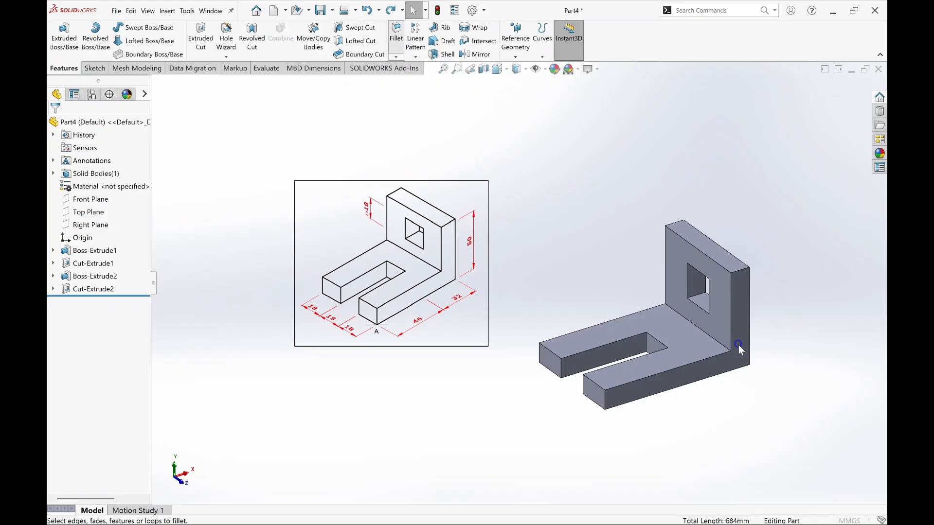
pyautogui.click(703, 331)
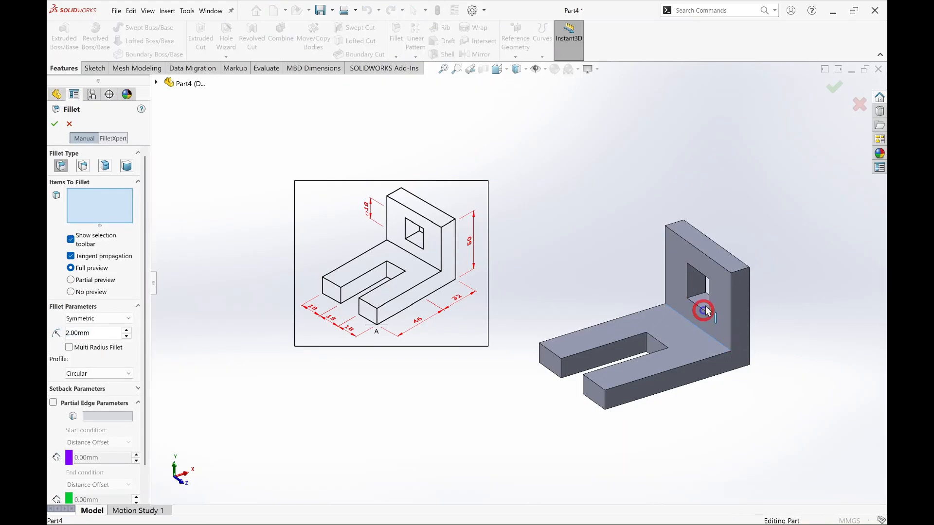
pyautogui.click(713, 265)
pyautogui.click(621, 320)
pyautogui.click(666, 265)
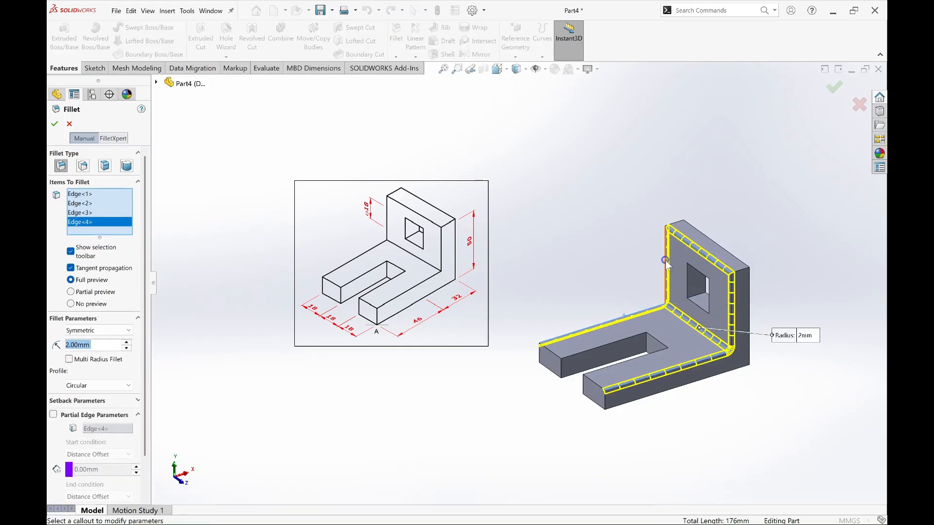
pyautogui.click(550, 352)
pyautogui.click(589, 350)
pyautogui.click(659, 342)
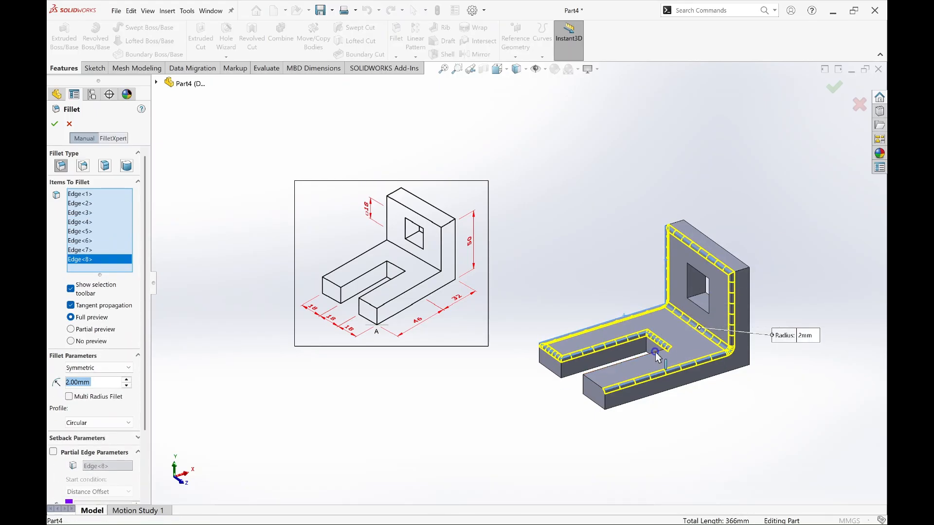
pyautogui.click(656, 355)
pyautogui.click(594, 381)
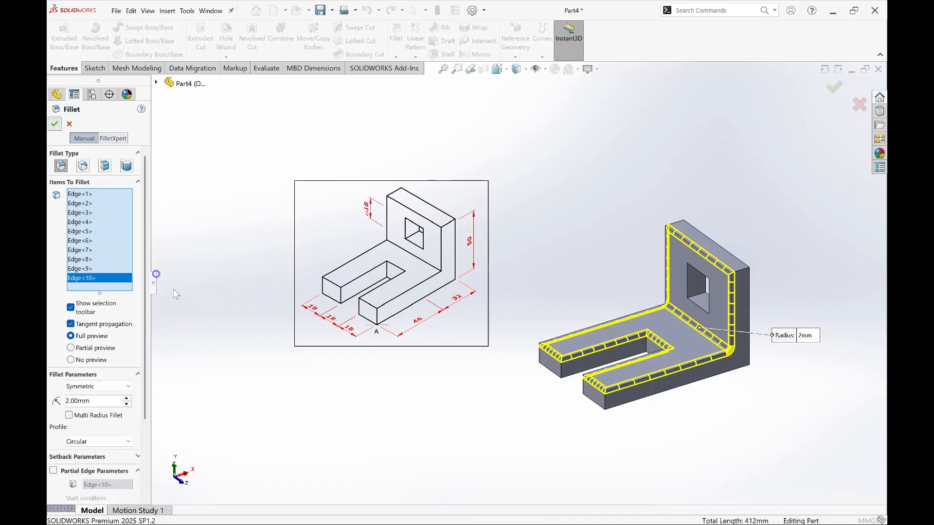
pyautogui.press('Return')
pyautogui.moveTo(700, 368); pyautogui.dragTo(705, 434, button='middle')
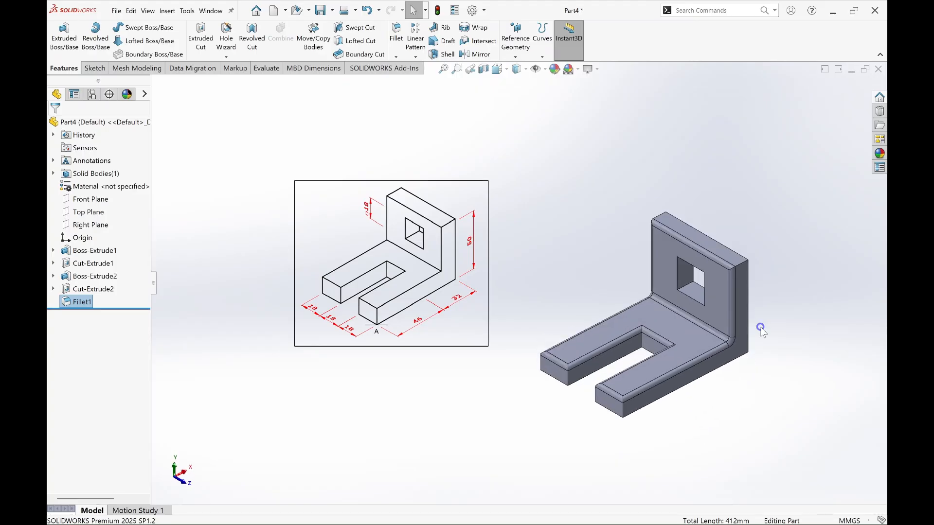